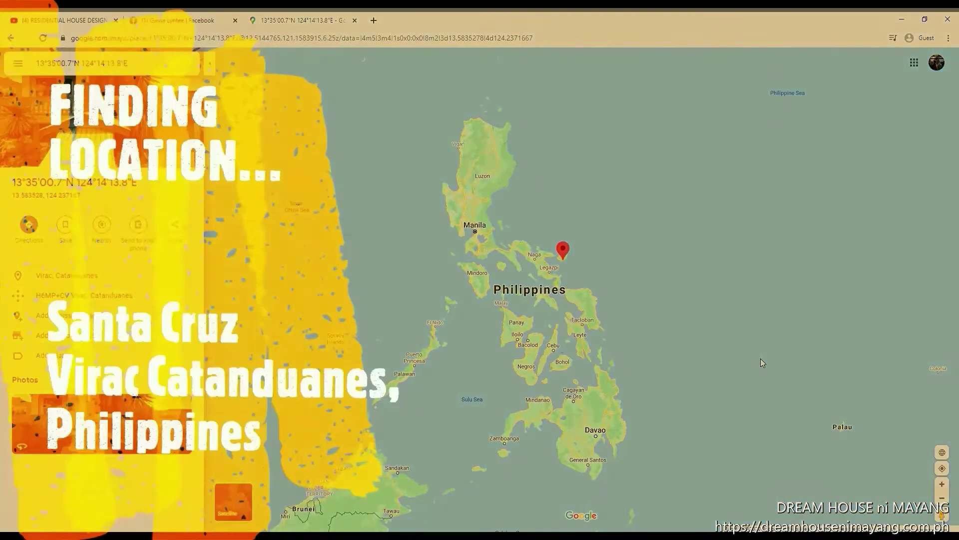
Step: Zoom Google Maps from the whole Philippines down to street level at the red pin in Virac
{"action": "scroll", "coordinate": [565, 256], "scroll_direction": "up", "scroll_amount": 3}
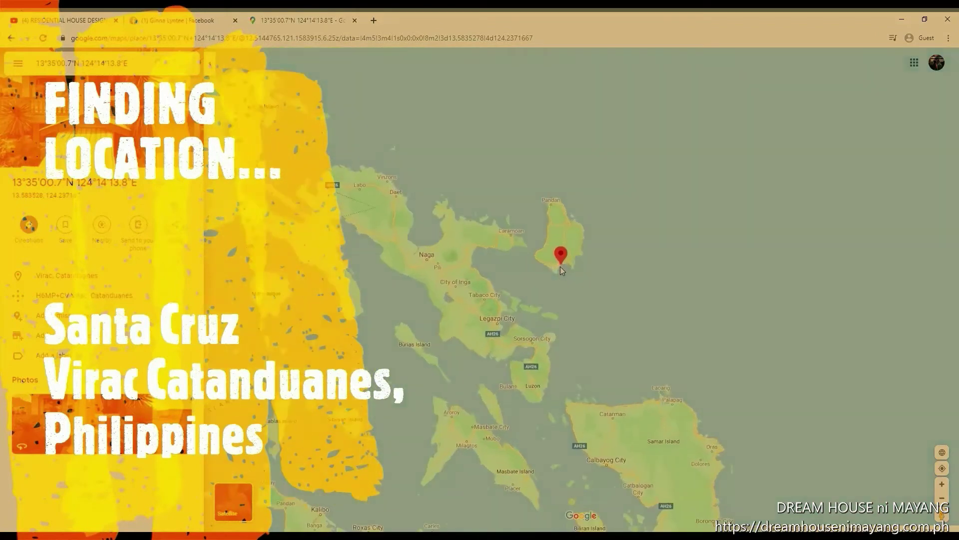
{"action": "scroll", "coordinate": [560, 265], "scroll_direction": "up", "scroll_amount": 2}
{"action": "scroll", "coordinate": [561, 265], "scroll_direction": "up", "scroll_amount": 2}
{"action": "scroll", "coordinate": [568, 261], "scroll_direction": "up", "scroll_amount": 1}
{"action": "scroll", "coordinate": [567, 262], "scroll_direction": "up", "scroll_amount": 2}
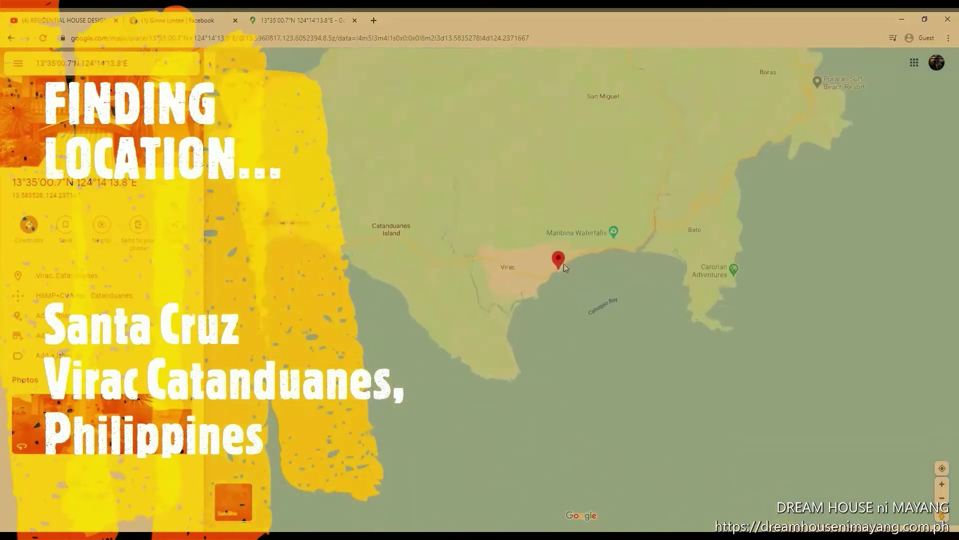
{"action": "scroll", "coordinate": [563, 264], "scroll_direction": "up", "scroll_amount": 2}
{"action": "scroll", "coordinate": [558, 270], "scroll_direction": "up", "scroll_amount": 1}
{"action": "scroll", "coordinate": [557, 278], "scroll_direction": "up", "scroll_amount": 1}
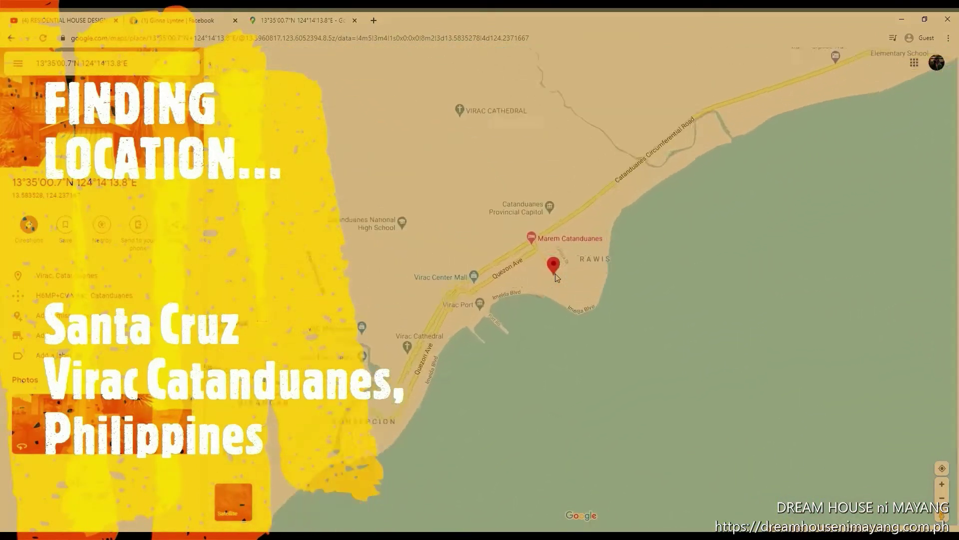
{"action": "scroll", "coordinate": [557, 278], "scroll_direction": "up", "scroll_amount": 1}
{"action": "scroll", "coordinate": [556, 280], "scroll_direction": "up", "scroll_amount": 1}
{"action": "scroll", "coordinate": [555, 281], "scroll_direction": "up", "scroll_amount": 2}
{"action": "scroll", "coordinate": [555, 281], "scroll_direction": "up", "scroll_amount": 1}
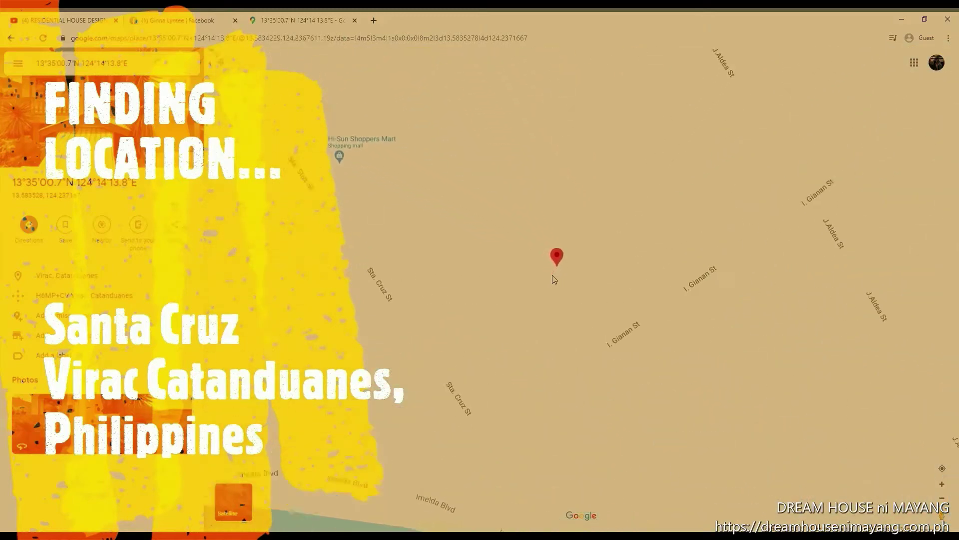
{"action": "scroll", "coordinate": [552, 279], "scroll_direction": "up", "scroll_amount": 1}
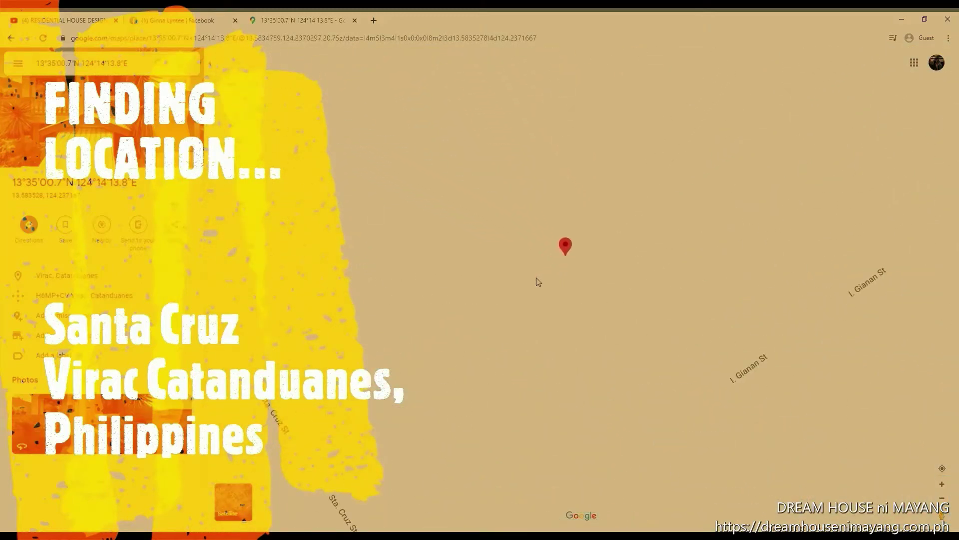
Step: Enter Street View at the pinned street and move forward toward the green house
{"action": "left_click", "coordinate": [520, 496]}
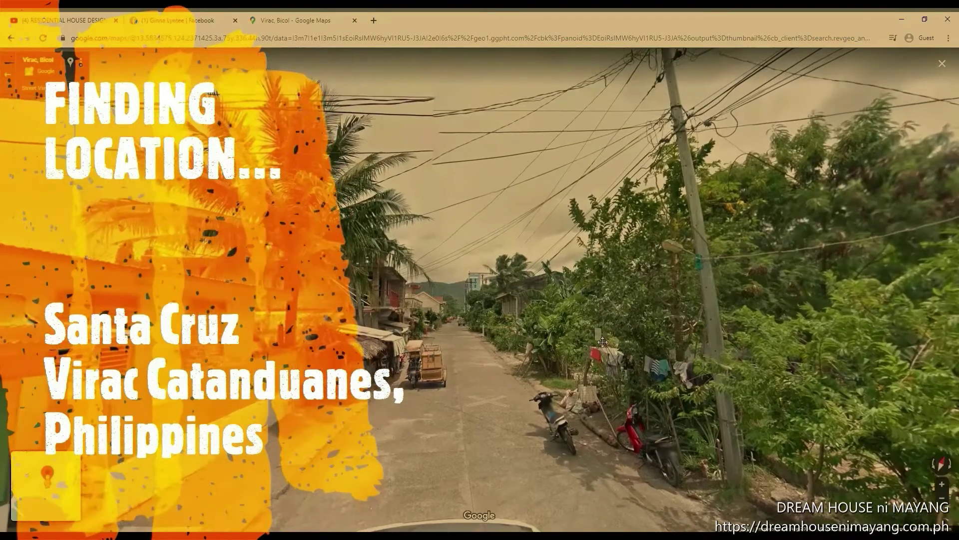
{"action": "left_click", "coordinate": [427, 338]}
{"action": "left_click", "coordinate": [427, 338]}
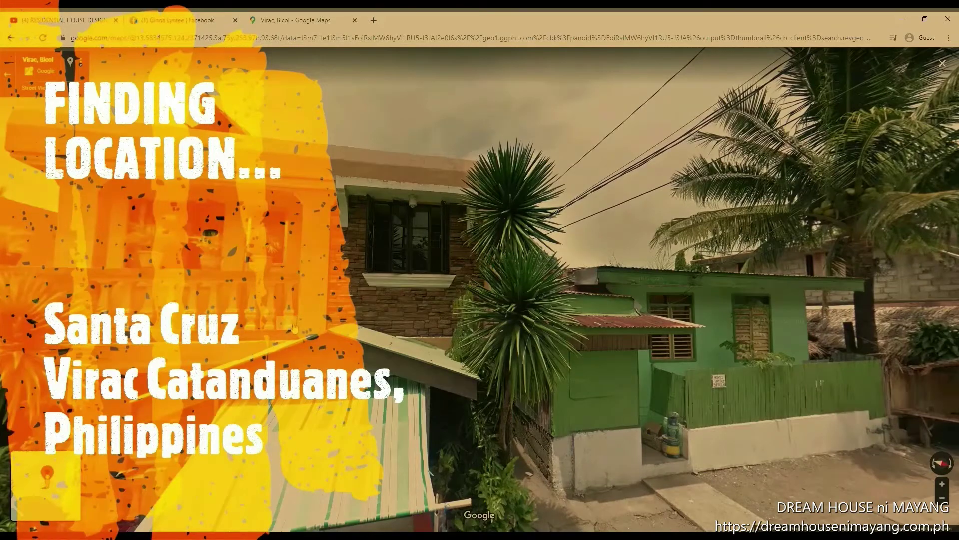
Step: Look around at the orange balcony house, down the street, and the mango tree and bamboo fence
{"action": "left_click_drag", "start_coordinate": [294, 328], "coordinate": [639, 302]}
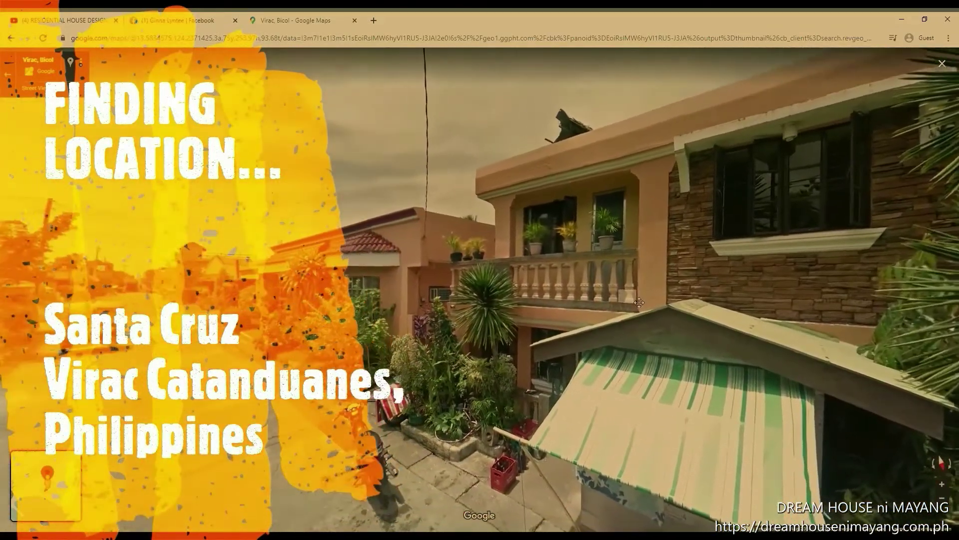
{"action": "left_click_drag", "start_coordinate": [95, 313], "coordinate": [397, 310]}
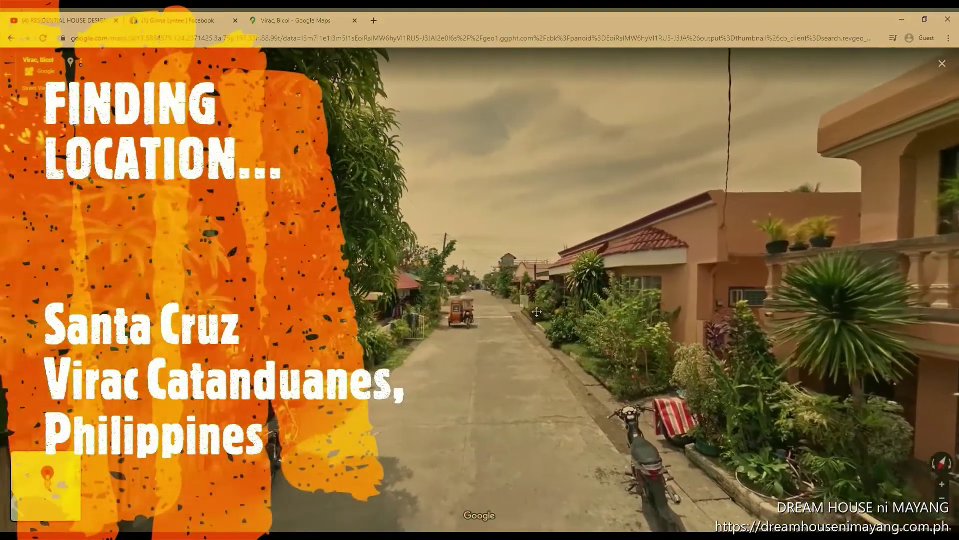
{"action": "left_click_drag", "start_coordinate": [313, 335], "coordinate": [628, 332]}
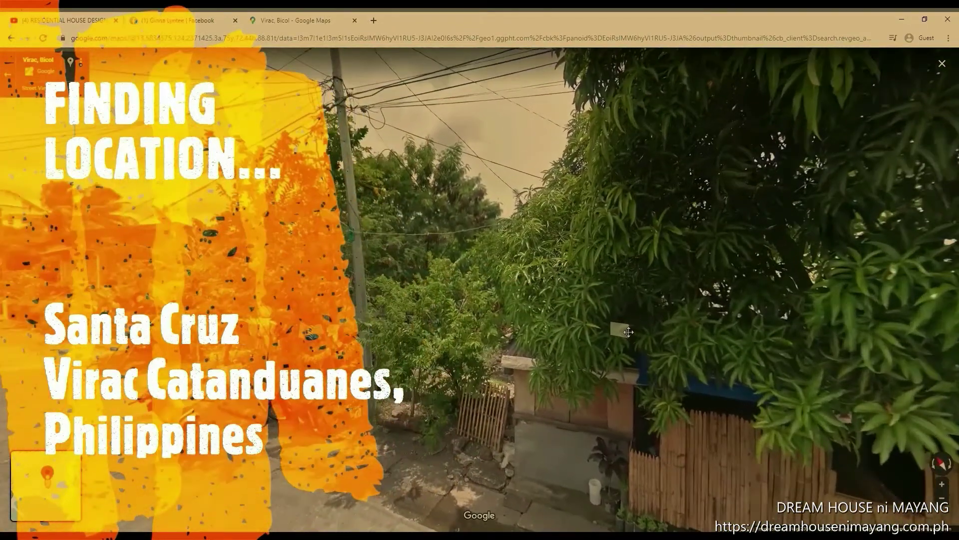
{"action": "left_click_drag", "start_coordinate": [405, 329], "coordinate": [150, 330]}
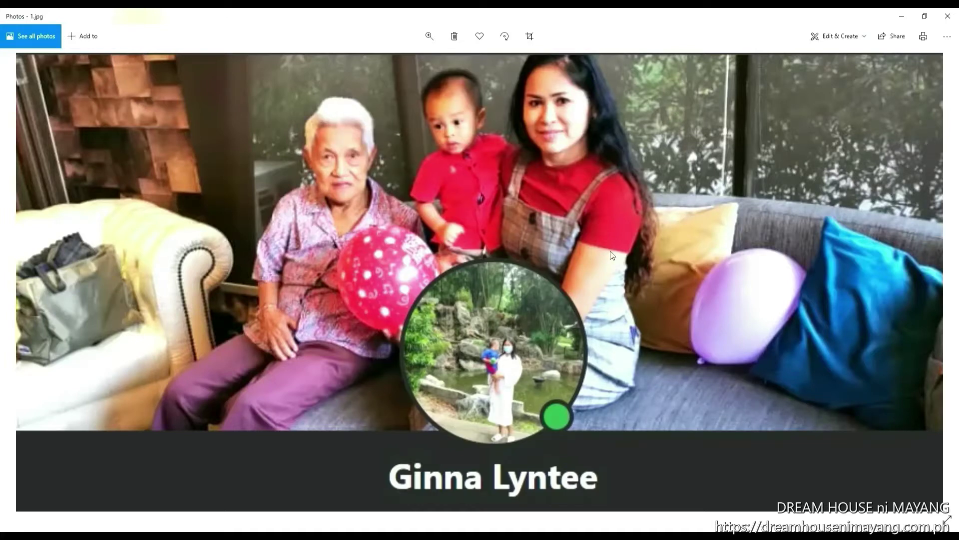
Step: Advance from 1.jpg to the 2.mp4 side-passage video, play it, then move on to 3.mp4
{"action": "scroll", "coordinate": [584, 271], "scroll_direction": "down", "scroll_amount": 2, "text": "ctrl"}
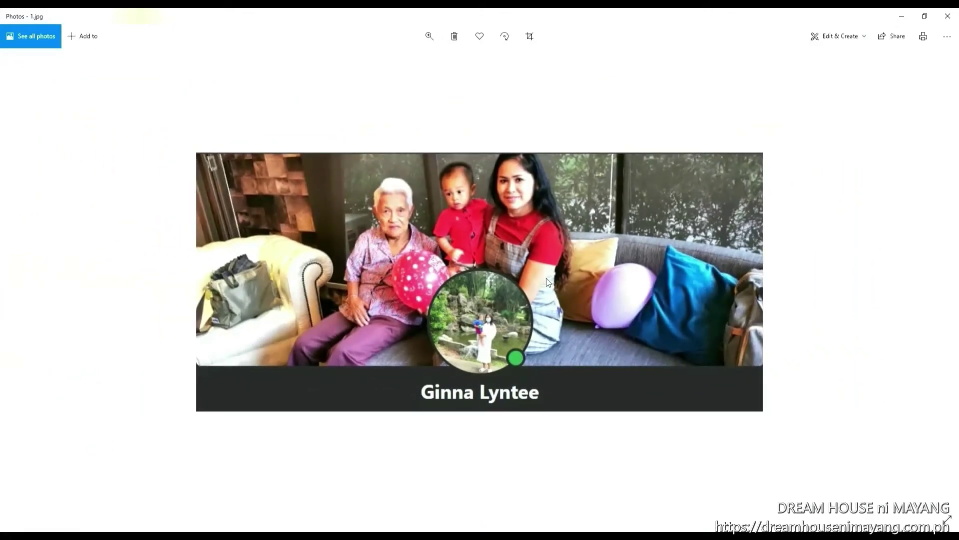
{"action": "scroll", "coordinate": [424, 301], "scroll_direction": "down", "scroll_amount": 1, "text": "ctrl"}
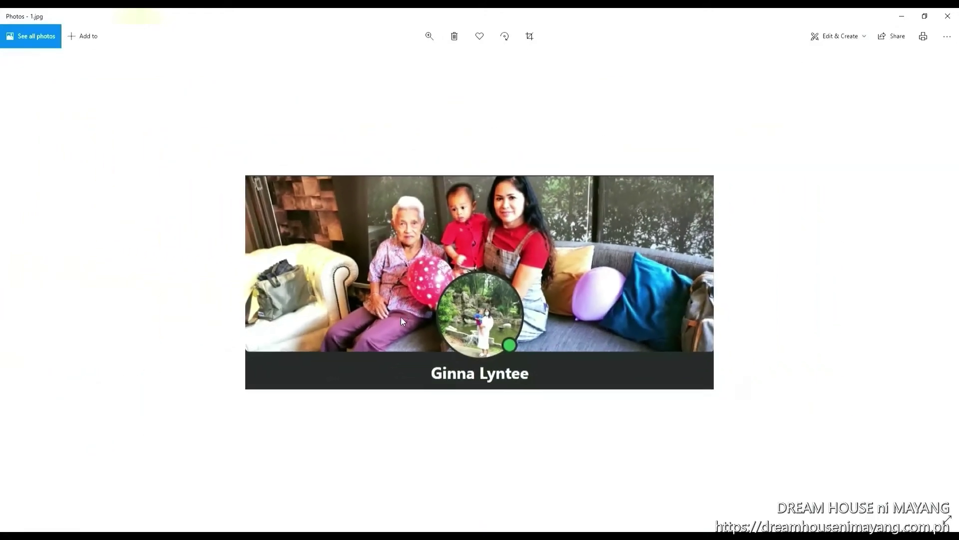
{"action": "key", "text": "Right"}
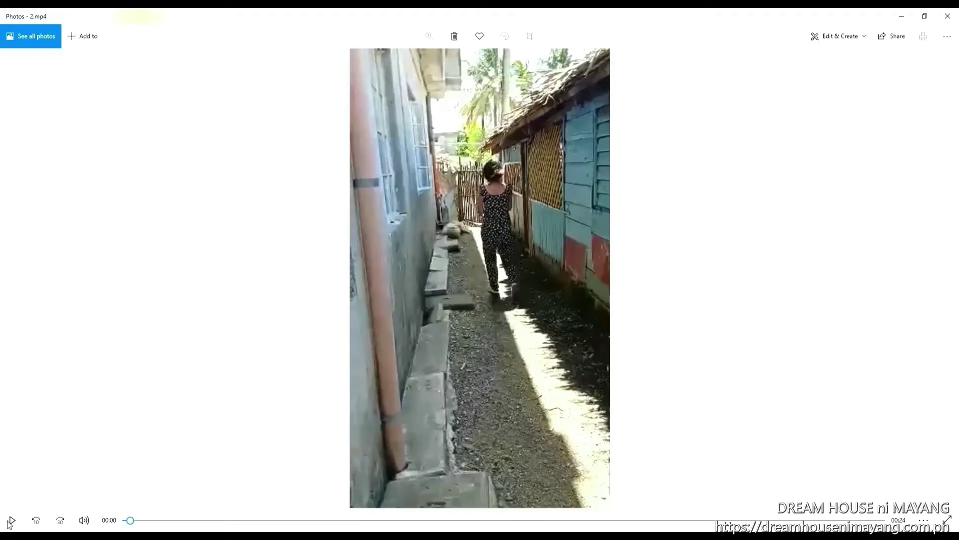
{"action": "left_click", "coordinate": [10, 521]}
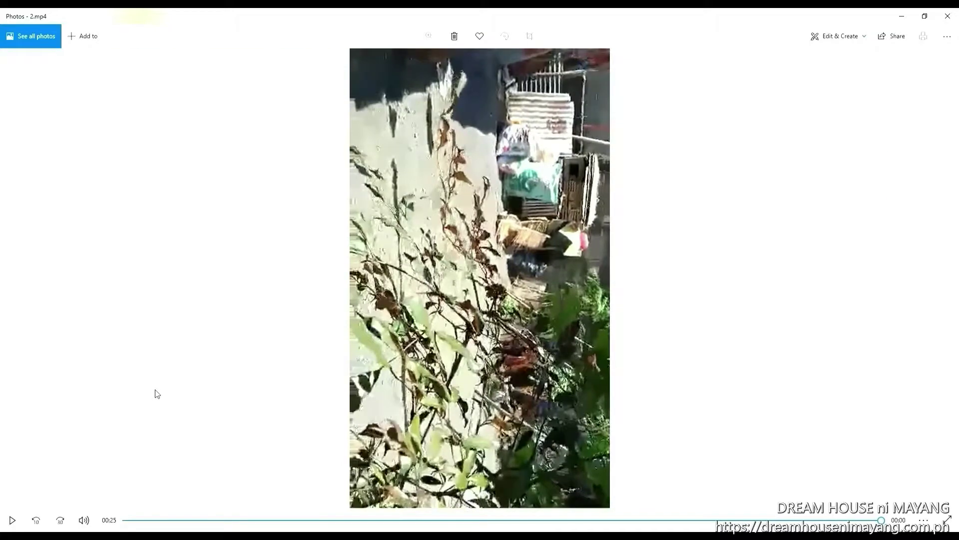
{"action": "key", "text": "Right"}
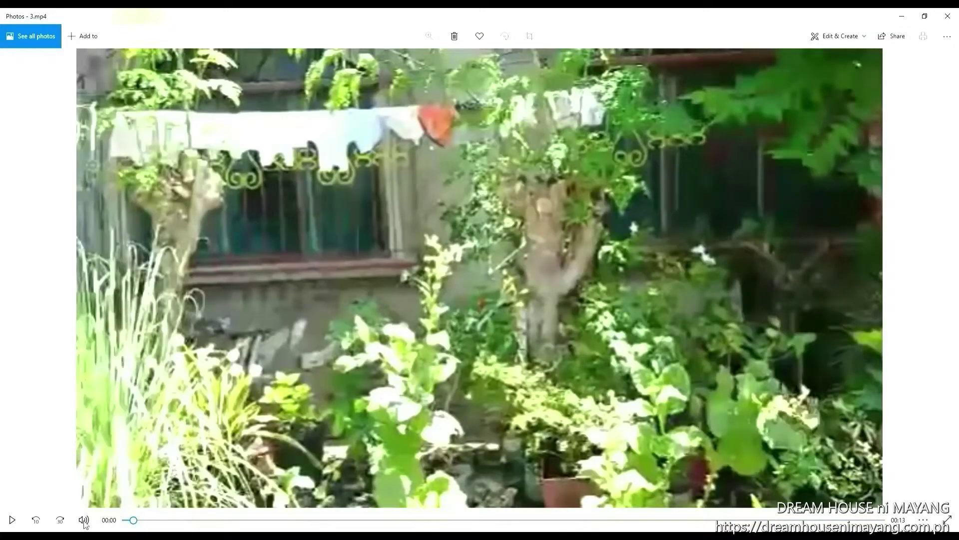
Step: Play the 3.mp4 garden video
{"action": "left_click", "coordinate": [13, 528]}
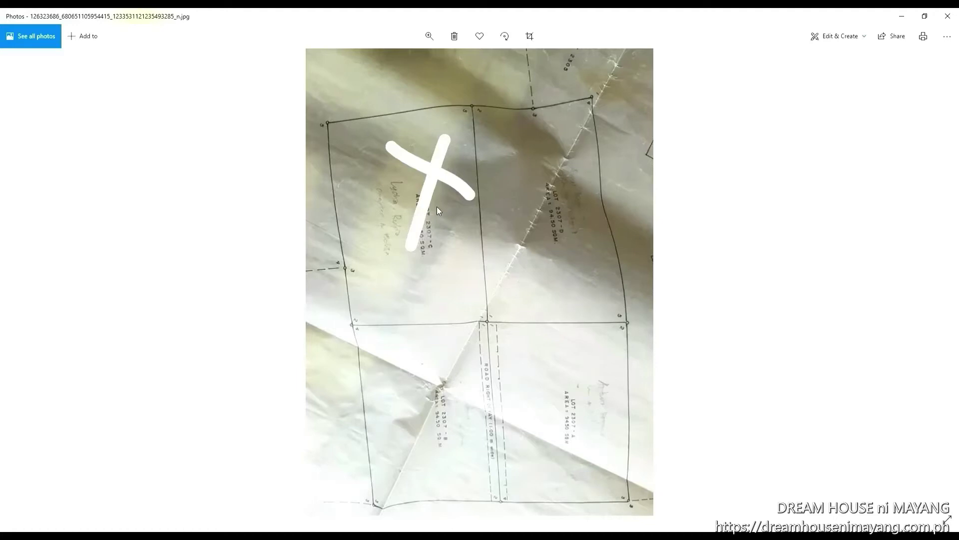
Step: Advance to the hand-drawn tablet floor plan with rooms, kitchen, dining, living room and balcony
{"action": "key", "text": "Right"}
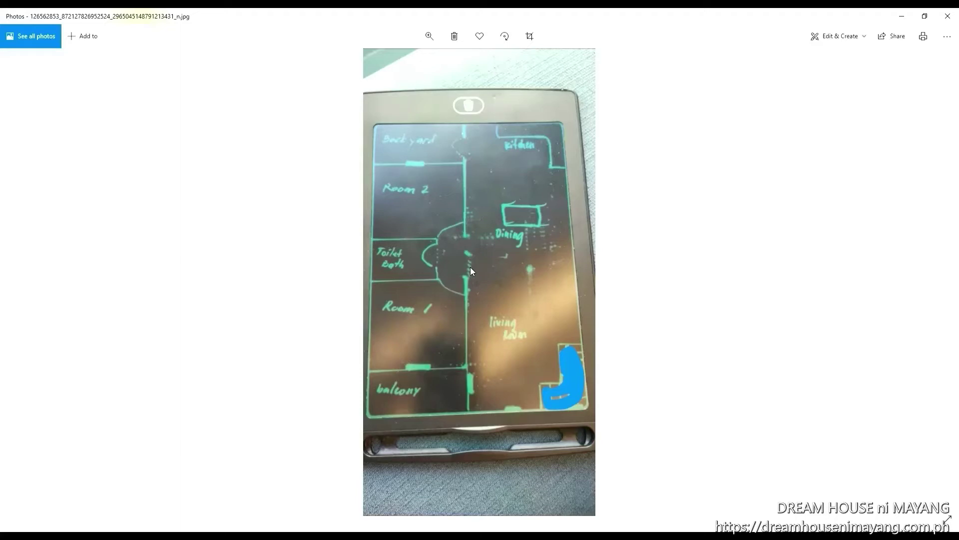
Step: Advance to the modern two-storey house facade photo with balcony railing and gate
{"action": "key", "text": "Right"}
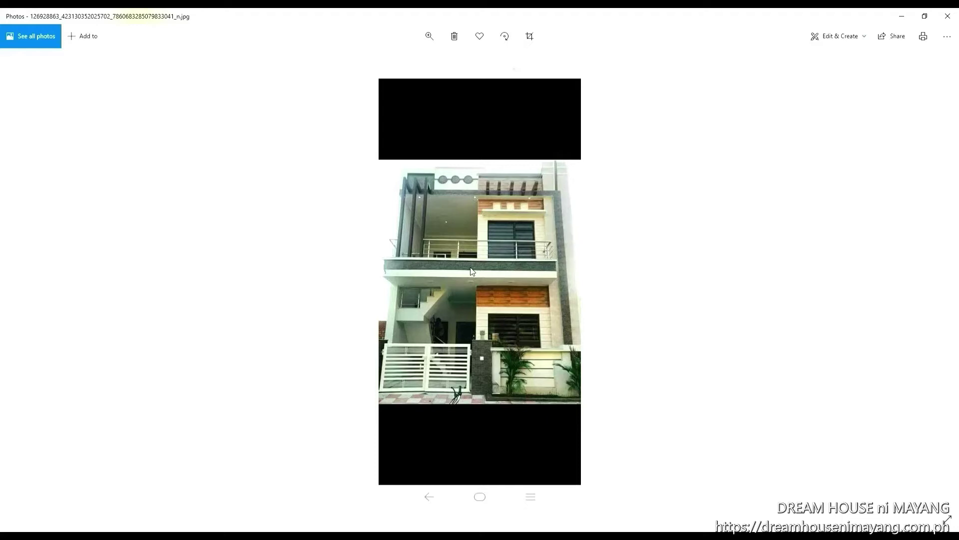
Step: Step past the unfinished concrete house and rendered house images to the 94.50 sqm notes
{"action": "key", "text": "Right"}
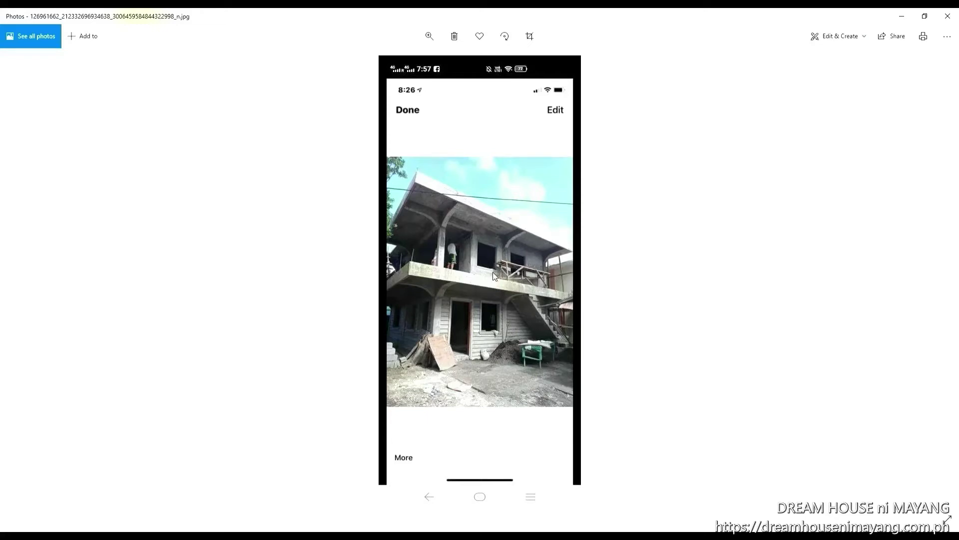
{"action": "key", "text": "Right"}
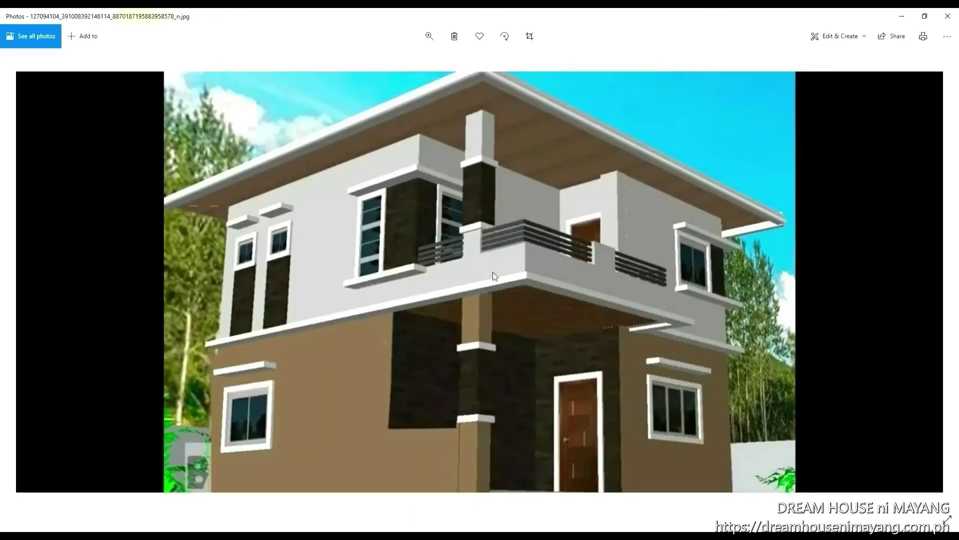
{"action": "key", "text": "Right"}
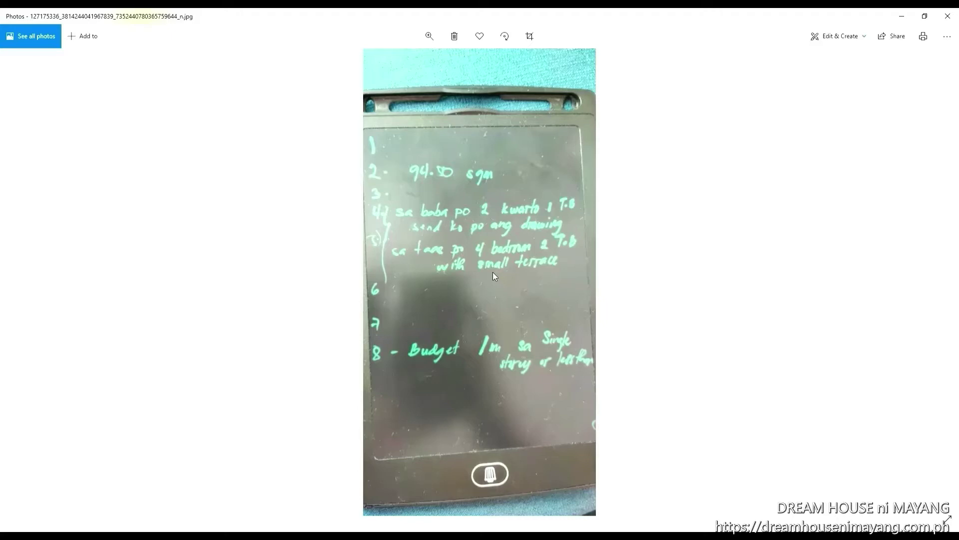
Step: Advance to the Type A two-bedroom, 786 sq.ft. floor plan
{"action": "key", "text": "Right"}
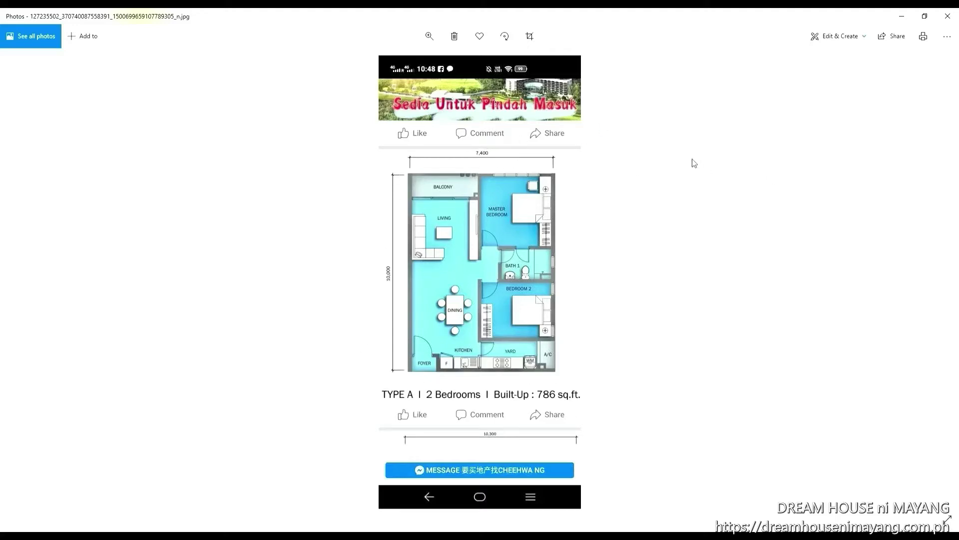
Step: Page through the night house photo to the Design Your Dream Home ad and its duplicate
{"action": "key", "text": "Right"}
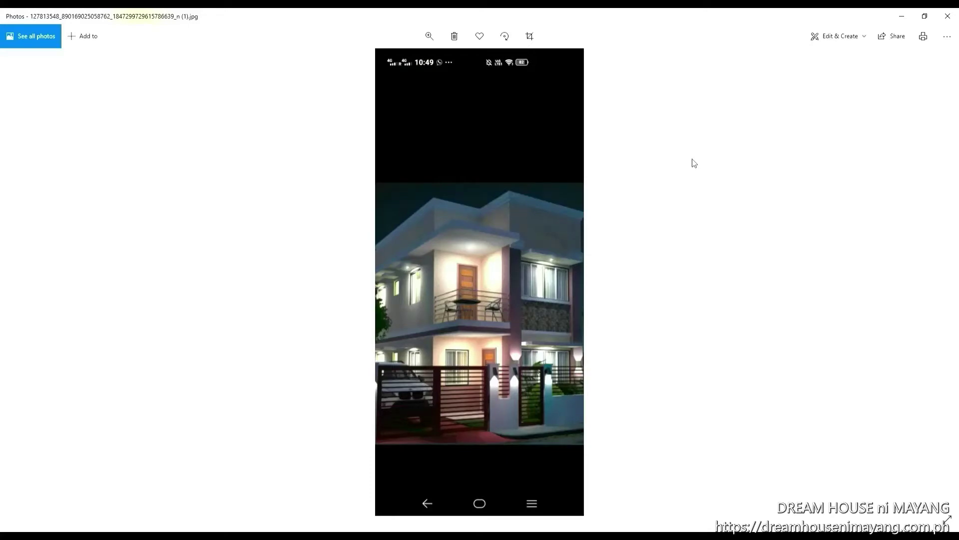
{"action": "key", "text": "Right"}
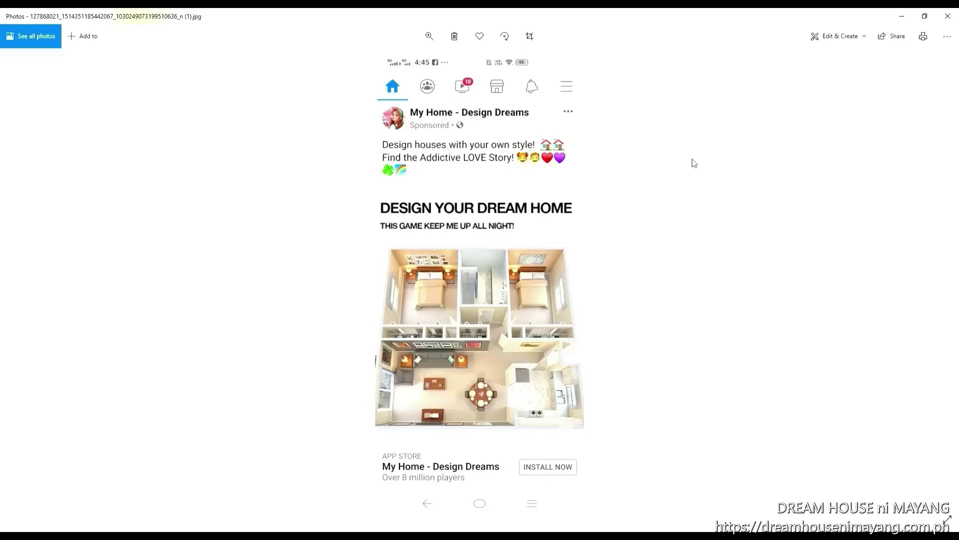
{"action": "key", "text": "Right"}
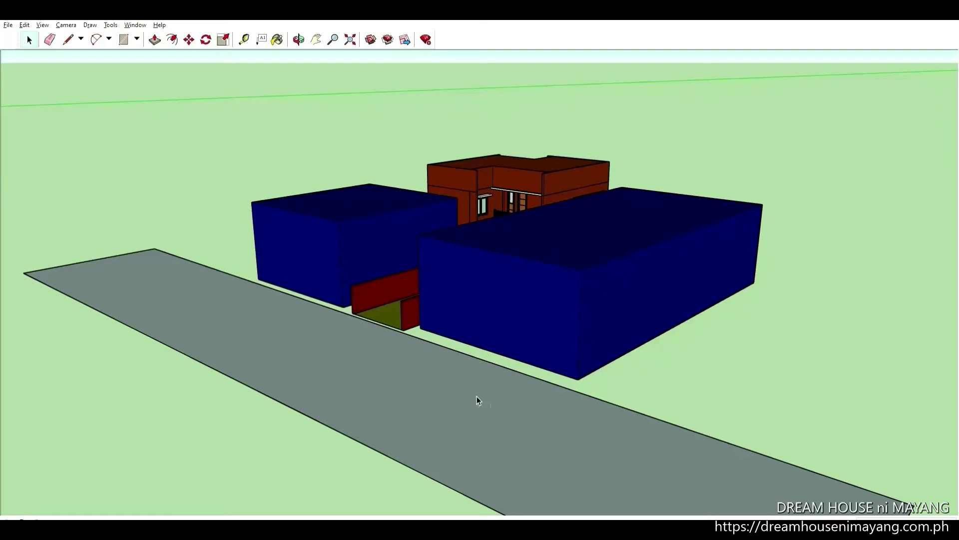
Step: Open the left blue neighbouring block group for editing, then exit it again
{"action": "left_click", "coordinate": [276, 312]}
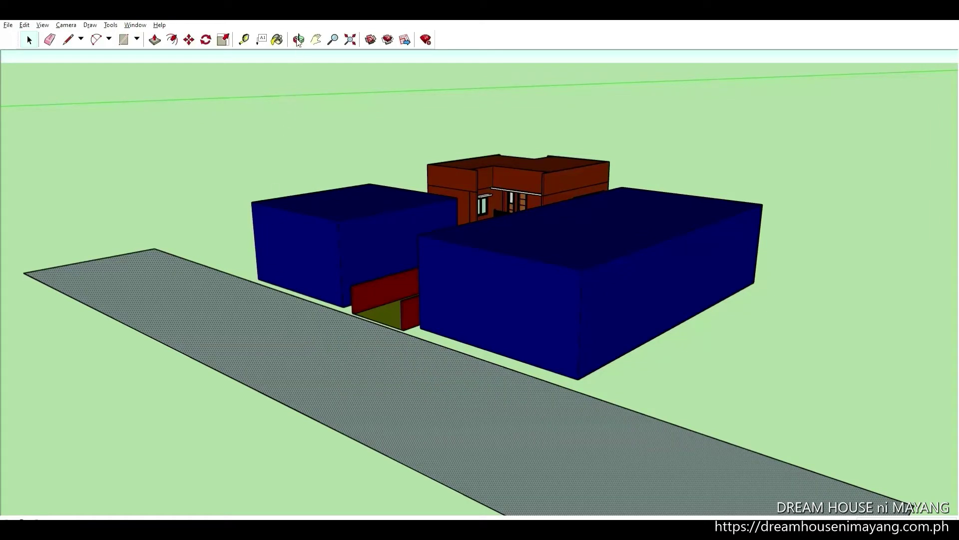
{"action": "middle_click_drag", "start_coordinate": [366, 190], "coordinate": [366, 230]}
{"action": "scroll", "coordinate": [366, 229], "scroll_direction": "up", "scroll_amount": 3}
{"action": "double_click", "coordinate": [368, 229]}
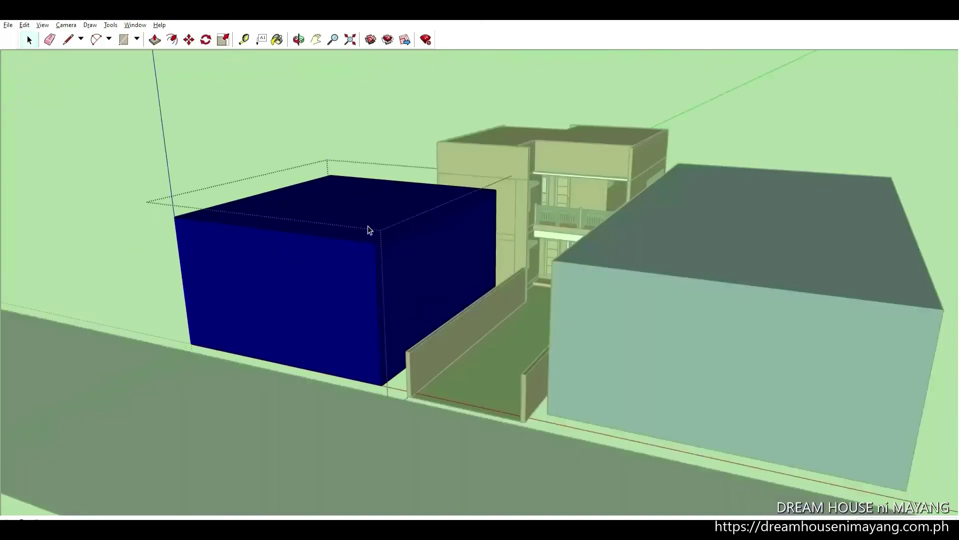
{"action": "left_click", "coordinate": [511, 265]}
{"action": "scroll", "coordinate": [604, 269], "scroll_direction": "down", "scroll_amount": 3}
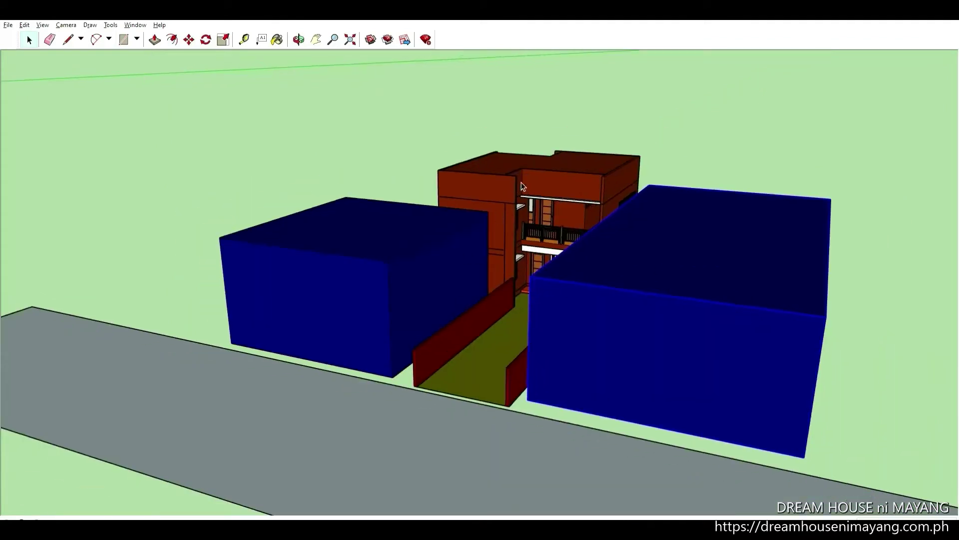
{"action": "scroll", "coordinate": [497, 159], "scroll_direction": "up", "scroll_amount": 5}
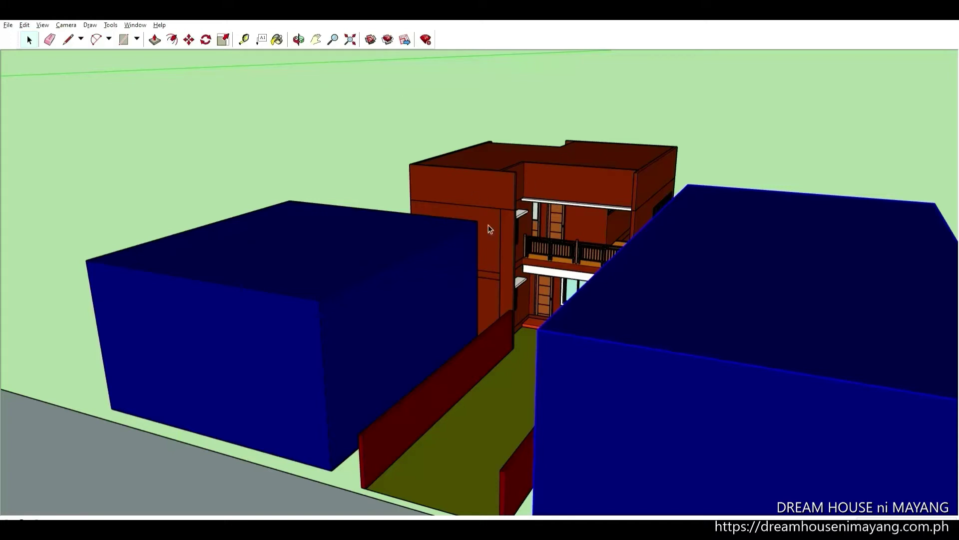
Step: Orbit and zoom to a frontal view of the house, ending back in selection mode
{"action": "left_click", "coordinate": [298, 39]}
{"action": "mouse_move", "coordinate": [311, 88]}
{"action": "left_mouse_down"}
{"action": "mouse_move", "coordinate": [468, 353]}
{"action": "mouse_move", "coordinate": [520, 336]}
{"action": "left_mouse_up"}
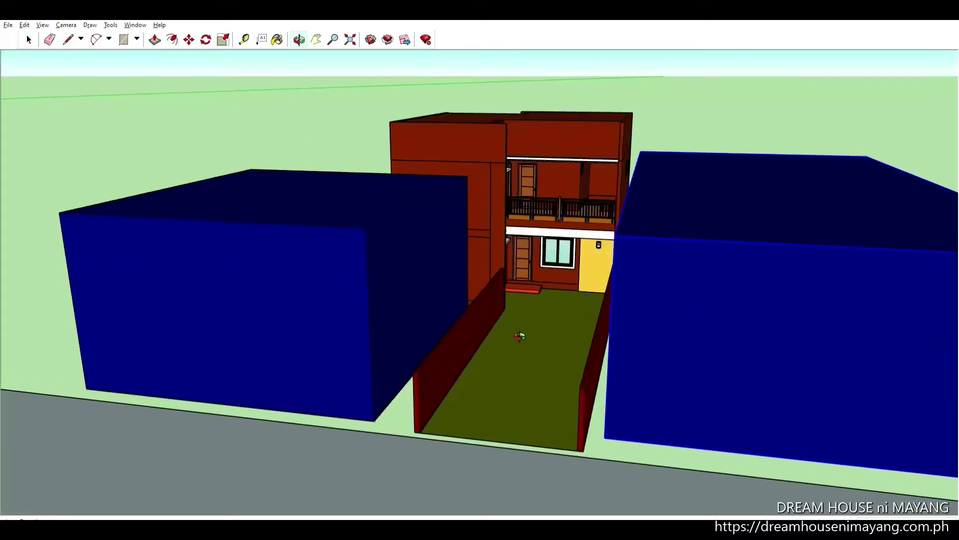
{"action": "scroll", "coordinate": [540, 313], "scroll_direction": "down", "scroll_amount": 2}
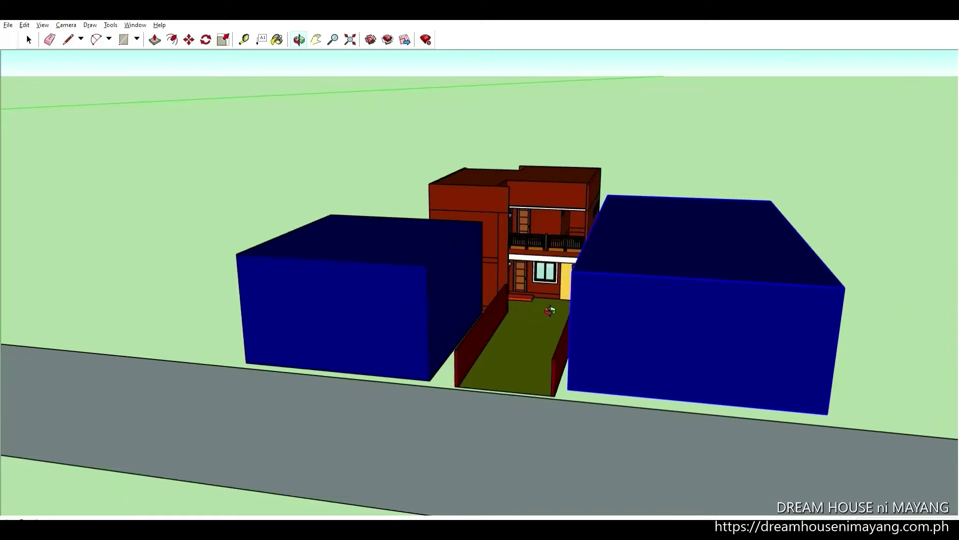
{"action": "scroll", "coordinate": [537, 278], "scroll_direction": "up", "scroll_amount": 1}
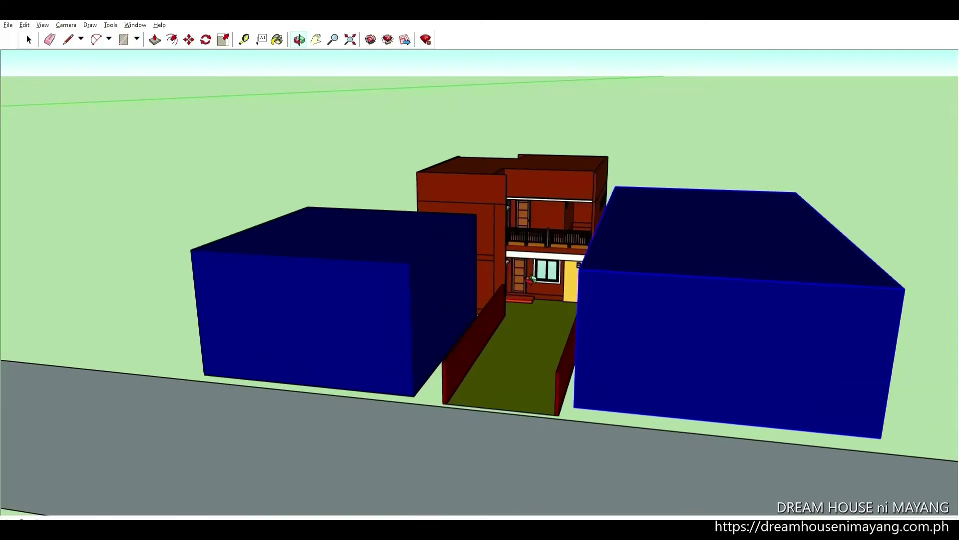
{"action": "scroll", "coordinate": [528, 280], "scroll_direction": "down", "scroll_amount": 2}
{"action": "left_click_drag", "start_coordinate": [528, 281], "coordinate": [475, 310]}
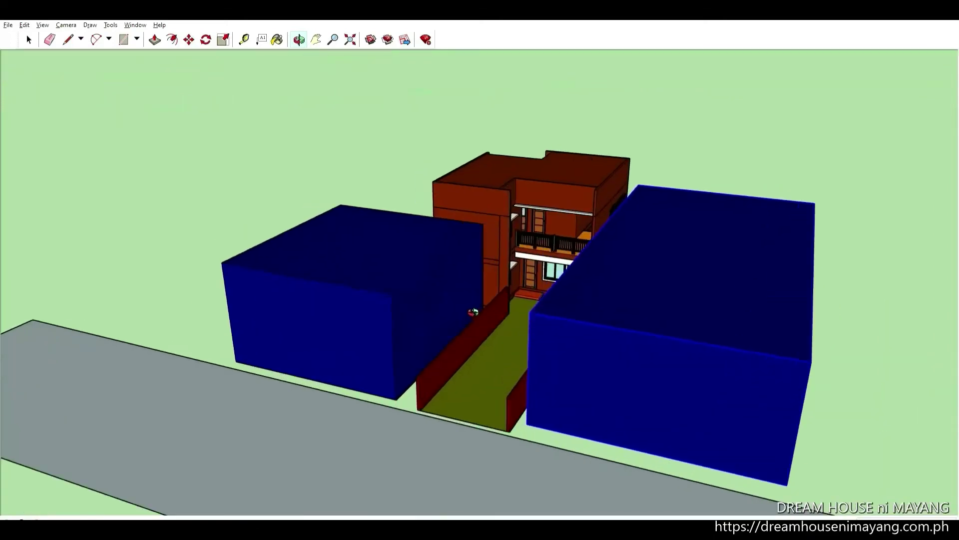
{"action": "scroll", "coordinate": [475, 310], "scroll_direction": "down", "scroll_amount": 1}
{"action": "scroll", "coordinate": [463, 297], "scroll_direction": "up", "scroll_amount": 1}
{"action": "key", "text": "space"}
{"action": "scroll", "coordinate": [560, 310], "scroll_direction": "up", "scroll_amount": 1}
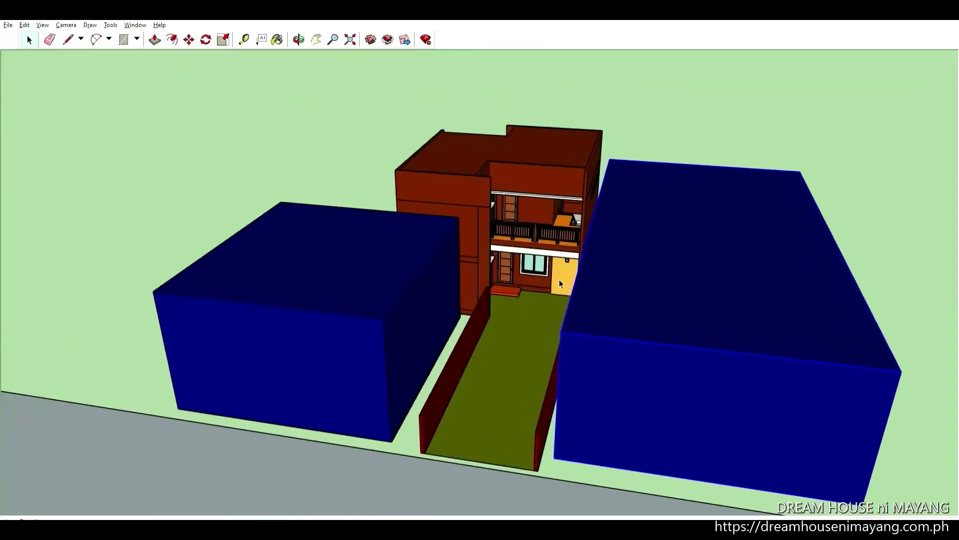
{"action": "scroll", "coordinate": [492, 246], "scroll_direction": "up", "scroll_amount": 2}
Step: Delete the left and right blue neighbouring block groups
{"action": "double_click", "coordinate": [320, 213]}
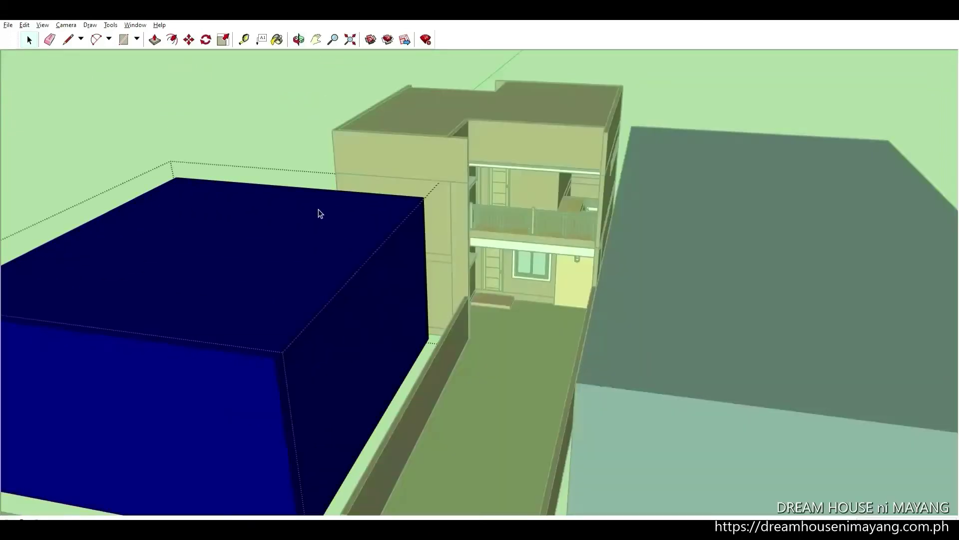
{"action": "key", "text": "Escape"}
{"action": "scroll", "coordinate": [320, 213], "scroll_direction": "down", "scroll_amount": 1}
{"action": "key", "text": "Delete"}
{"action": "left_click", "coordinate": [630, 223]}
{"action": "key", "text": "Delete"}
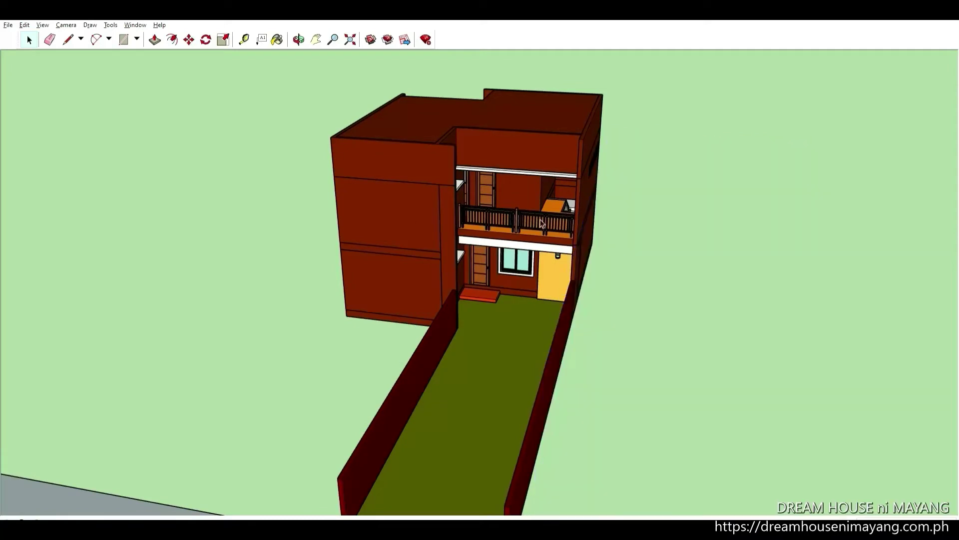
Step: Delete the grey road face and the stray ground lines
{"action": "scroll", "coordinate": [475, 298], "scroll_direction": "down", "scroll_amount": 2}
{"action": "left_click", "coordinate": [205, 430]}
{"action": "key", "text": "Delete"}
{"action": "scroll", "coordinate": [328, 322], "scroll_direction": "down", "scroll_amount": 1}
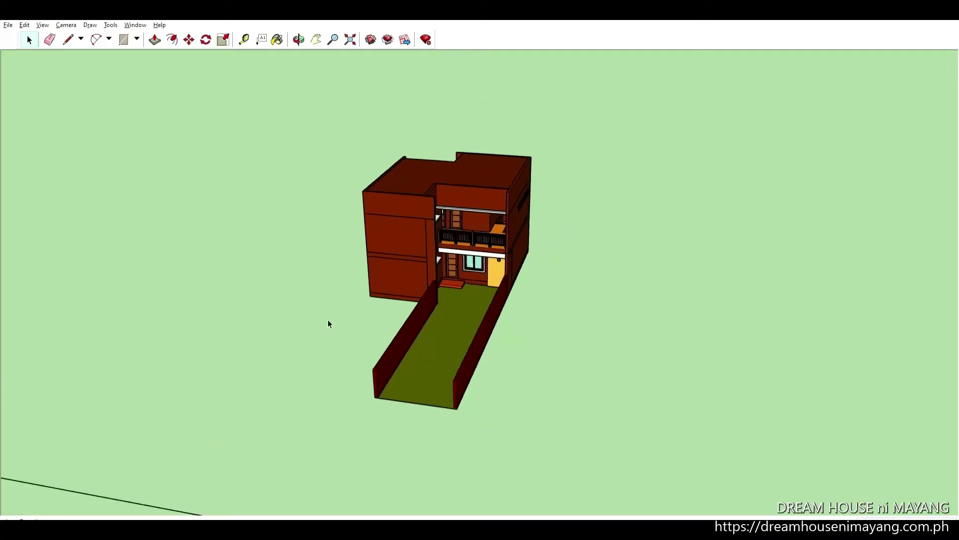
{"action": "scroll", "coordinate": [295, 365], "scroll_direction": "down", "scroll_amount": 1}
{"action": "key", "text": "Delete"}
{"action": "scroll", "coordinate": [691, 388], "scroll_direction": "down", "scroll_amount": 1}
{"action": "left_click", "coordinate": [684, 440]}
{"action": "key", "text": "Delete"}
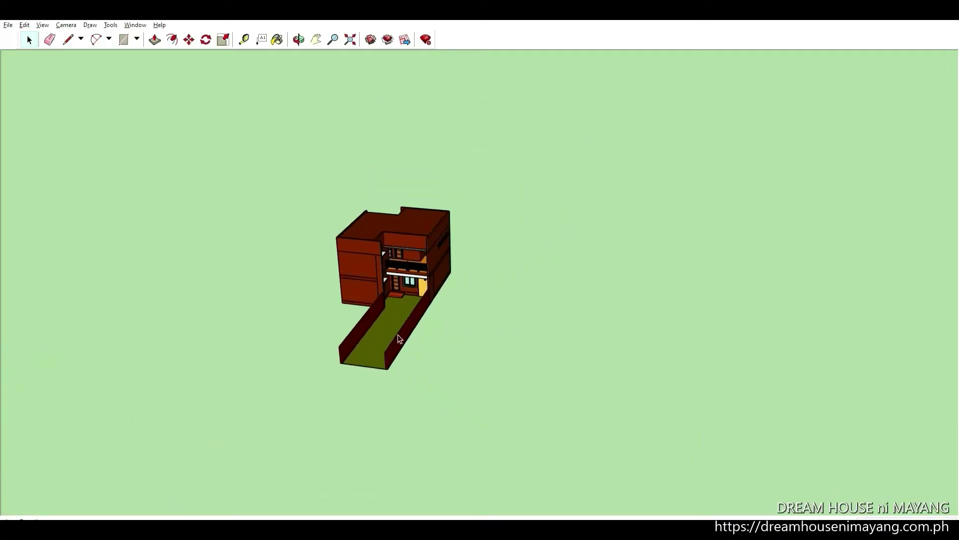
{"action": "scroll", "coordinate": [400, 287], "scroll_direction": "up", "scroll_amount": 2}
Step: Orbit to a higher three-quarter front view of the house and yard
{"action": "left_click", "coordinate": [300, 42]}
{"action": "left_click_drag", "start_coordinate": [382, 200], "coordinate": [420, 179]}
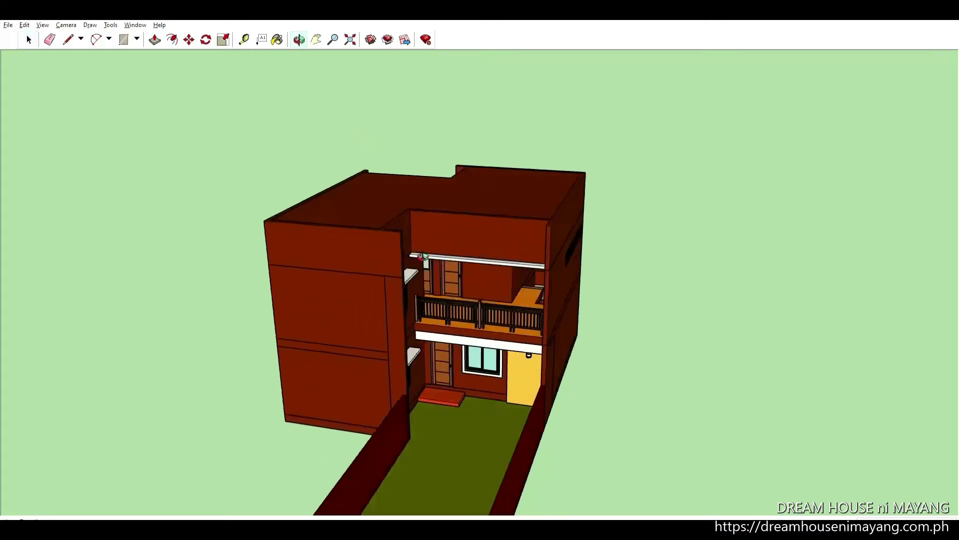
{"action": "scroll", "coordinate": [422, 228], "scroll_direction": "up", "scroll_amount": 2}
{"action": "mouse_move", "coordinate": [421, 228]}
{"action": "left_mouse_down"}
{"action": "mouse_move", "coordinate": [608, 212]}
{"action": "mouse_move", "coordinate": [350, 243]}
{"action": "left_mouse_up"}
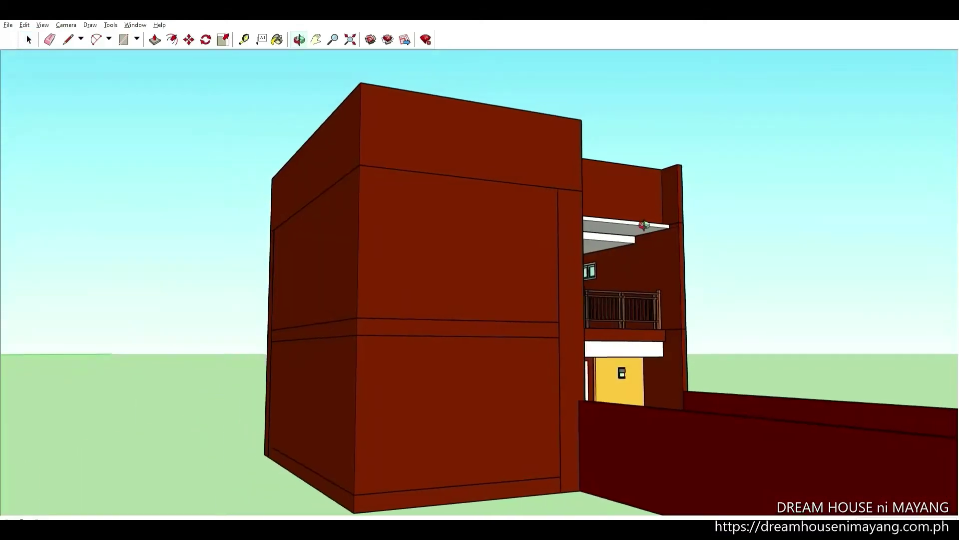
{"action": "scroll", "coordinate": [451, 254], "scroll_direction": "down", "scroll_amount": 3}
{"action": "left_click_drag", "start_coordinate": [368, 324], "coordinate": [474, 311]}
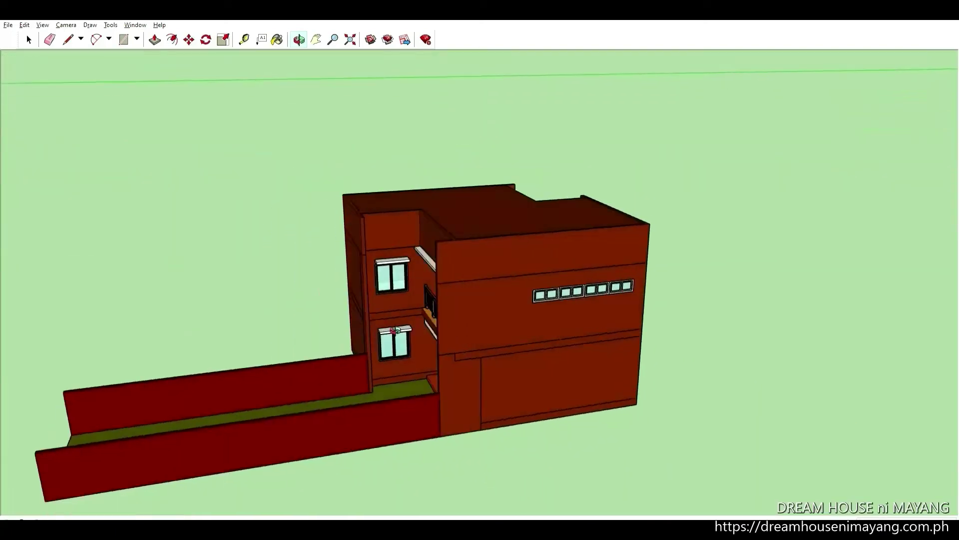
{"action": "left_click_drag", "start_coordinate": [564, 285], "coordinate": [460, 325]}
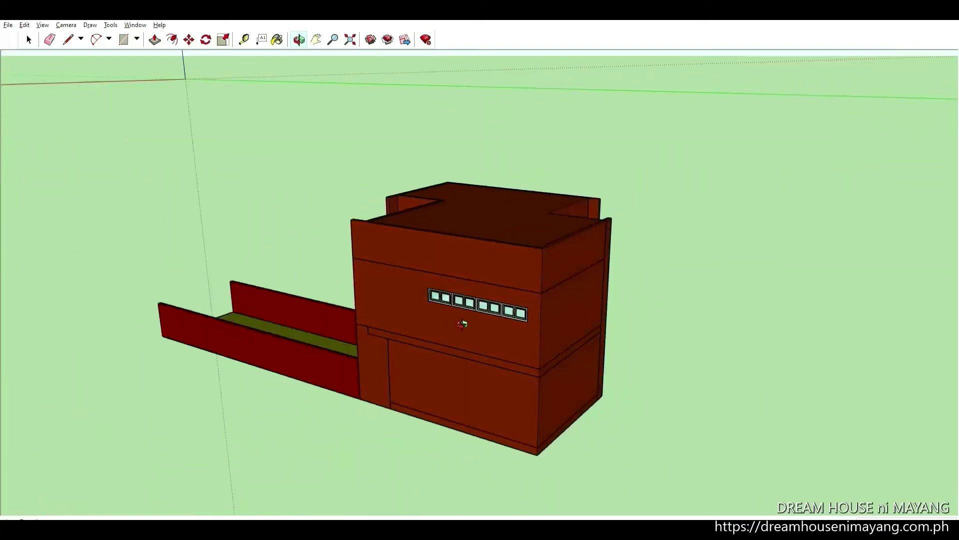
{"action": "scroll", "coordinate": [488, 266], "scroll_direction": "up", "scroll_amount": 3}
{"action": "scroll", "coordinate": [749, 207], "scroll_direction": "up", "scroll_amount": 2}
{"action": "scroll", "coordinate": [732, 231], "scroll_direction": "up", "scroll_amount": 2}
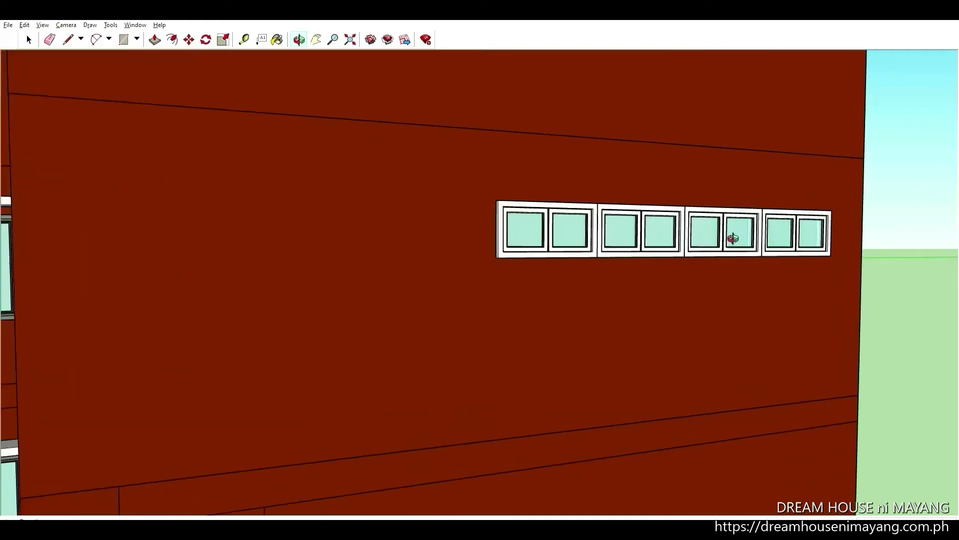
{"action": "key", "text": "space"}
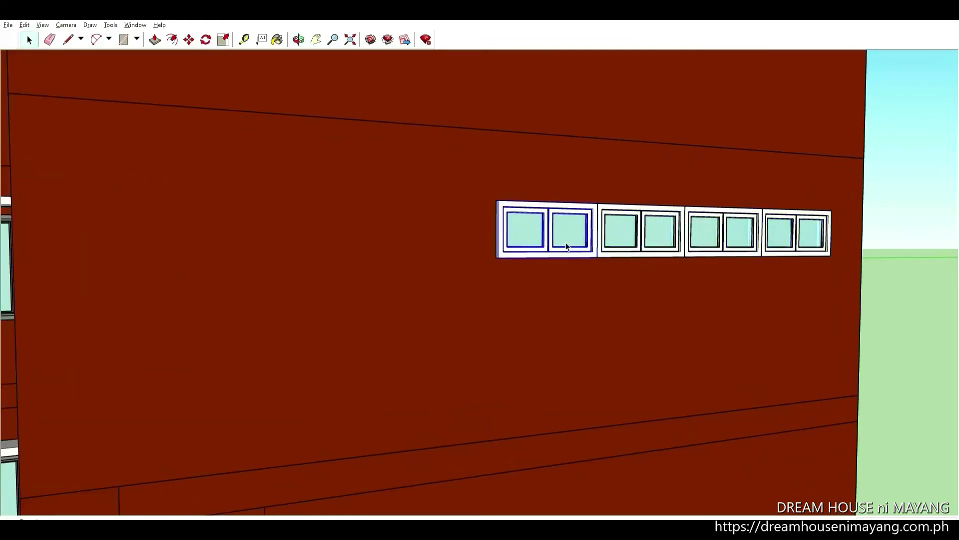
{"action": "left_click", "coordinate": [299, 39]}
{"action": "mouse_move", "coordinate": [442, 208]}
{"action": "left_mouse_down"}
{"action": "mouse_move", "coordinate": [577, 193]}
{"action": "mouse_move", "coordinate": [581, 210]}
{"action": "left_mouse_up"}
{"action": "scroll", "coordinate": [579, 197], "scroll_direction": "down", "scroll_amount": 3}
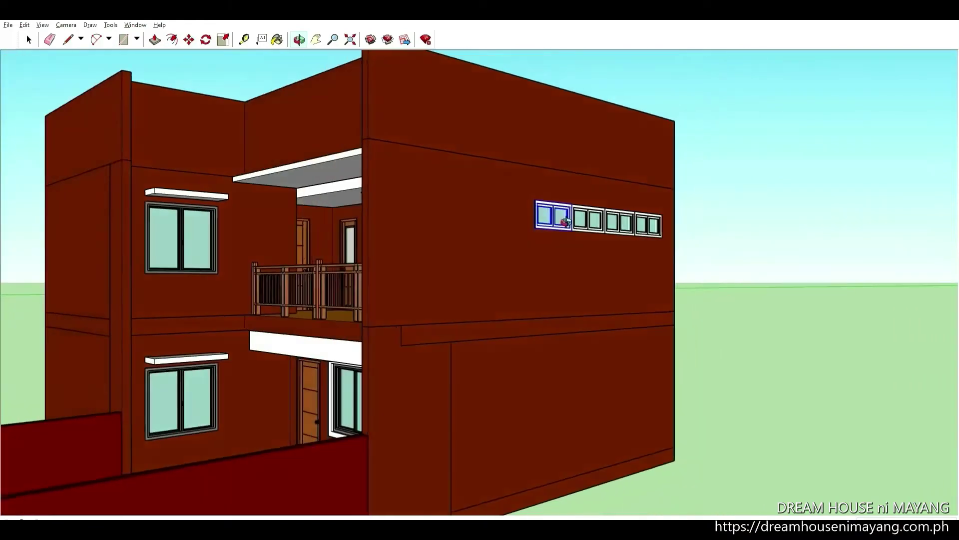
{"action": "key", "text": "F3"}
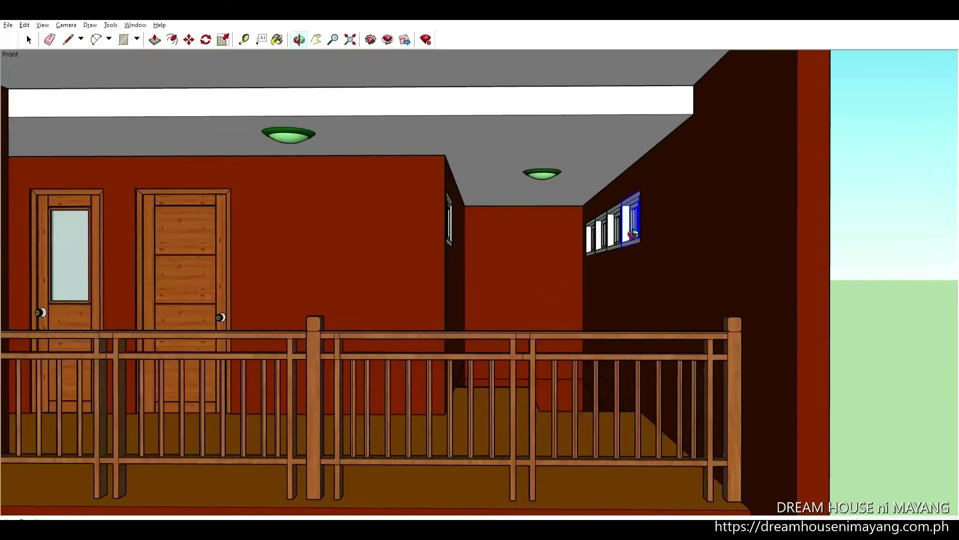
{"action": "scroll", "coordinate": [628, 252], "scroll_direction": "up", "scroll_amount": 3}
{"action": "scroll", "coordinate": [584, 334], "scroll_direction": "up", "scroll_amount": 3}
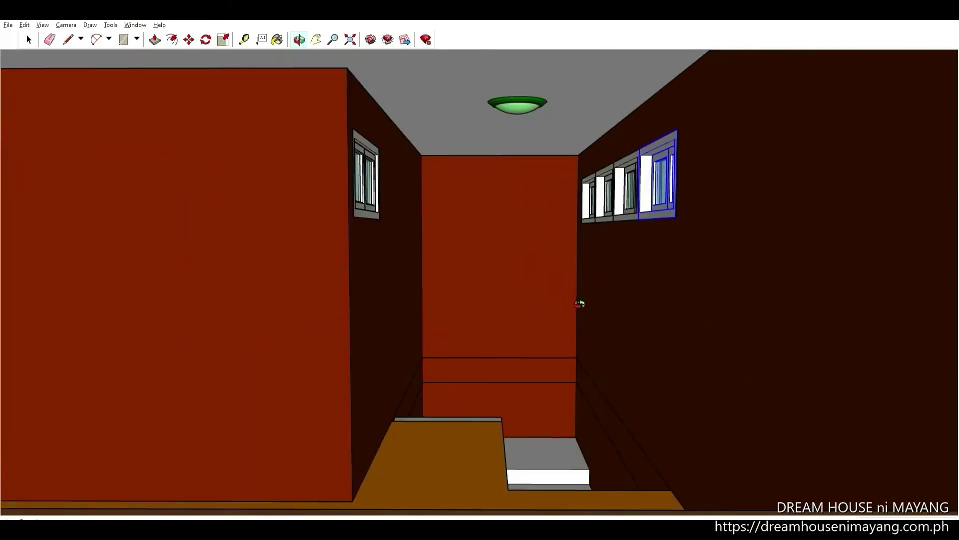
{"action": "scroll", "coordinate": [641, 233], "scroll_direction": "down", "scroll_amount": 5}
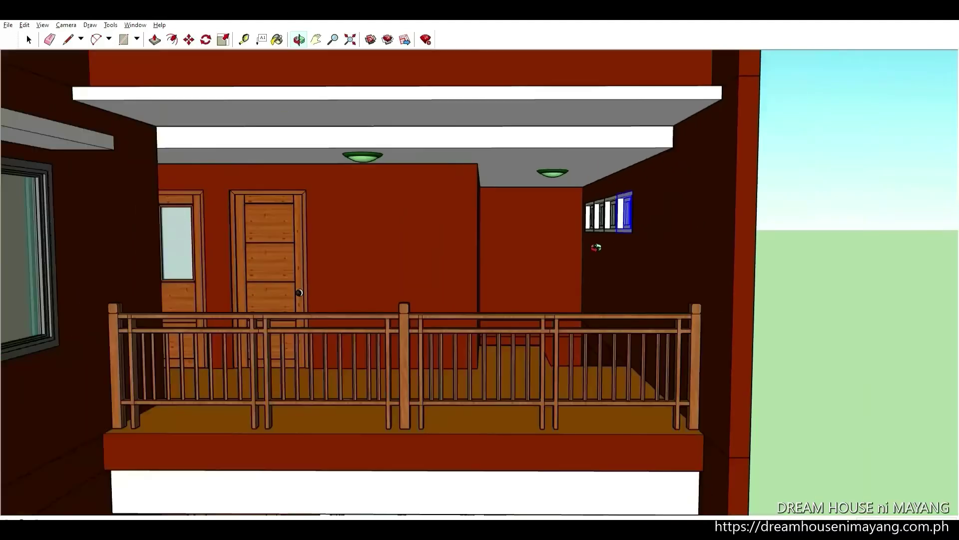
{"action": "mouse_move", "coordinate": [641, 233]}
{"action": "left_mouse_down"}
{"action": "mouse_move", "coordinate": [553, 306]}
{"action": "mouse_move", "coordinate": [622, 403]}
{"action": "left_mouse_up"}
{"action": "scroll", "coordinate": [553, 307], "scroll_direction": "down", "scroll_amount": 3}
{"action": "scroll", "coordinate": [622, 403], "scroll_direction": "up", "scroll_amount": 2}
{"action": "key", "text": "r"}
{"action": "left_click", "coordinate": [631, 362]}
{"action": "left_click", "coordinate": [731, 489]}
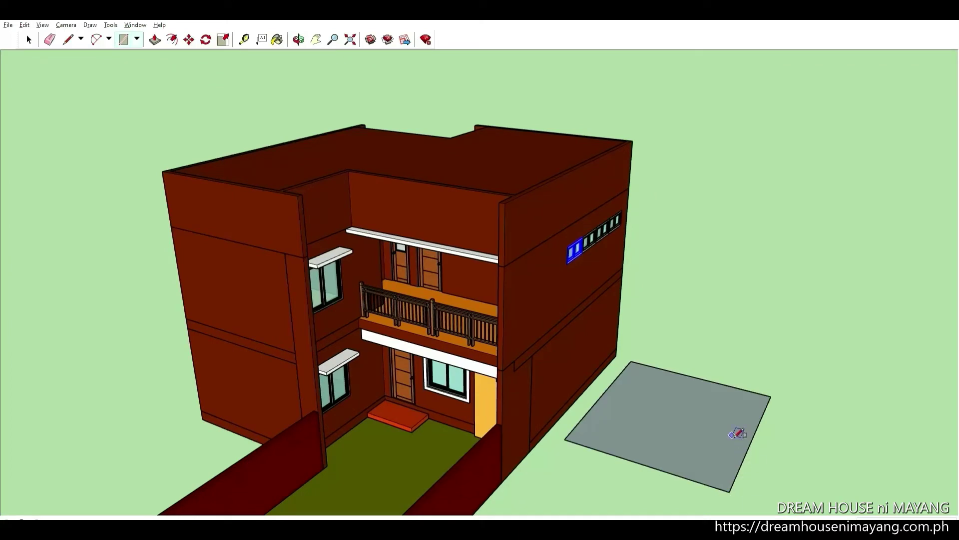
{"action": "key", "text": "p"}
{"action": "left_click", "coordinate": [696, 414]}
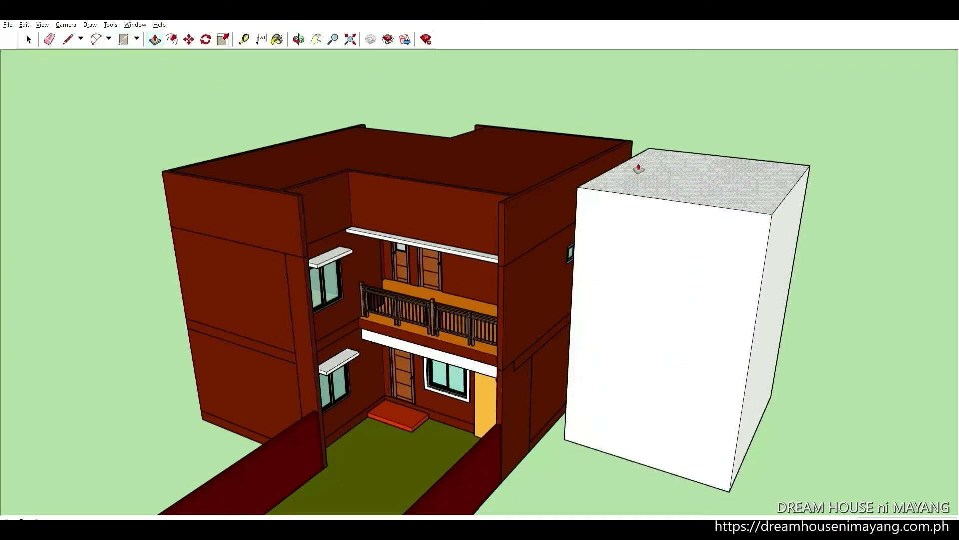
{"action": "left_click", "coordinate": [609, 240]}
{"action": "key", "text": "space"}
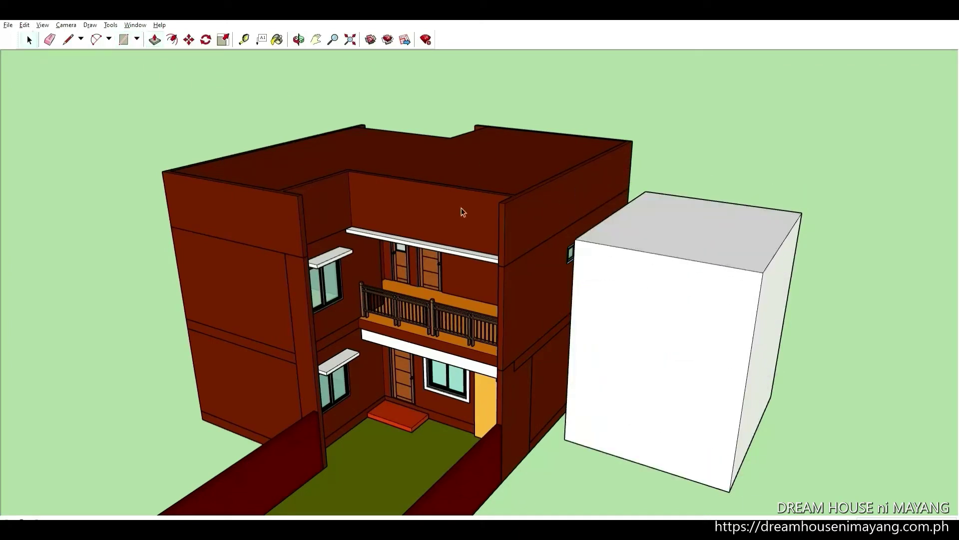
{"action": "triple_click", "coordinate": [663, 229]}
{"action": "key", "text": "Delete"}
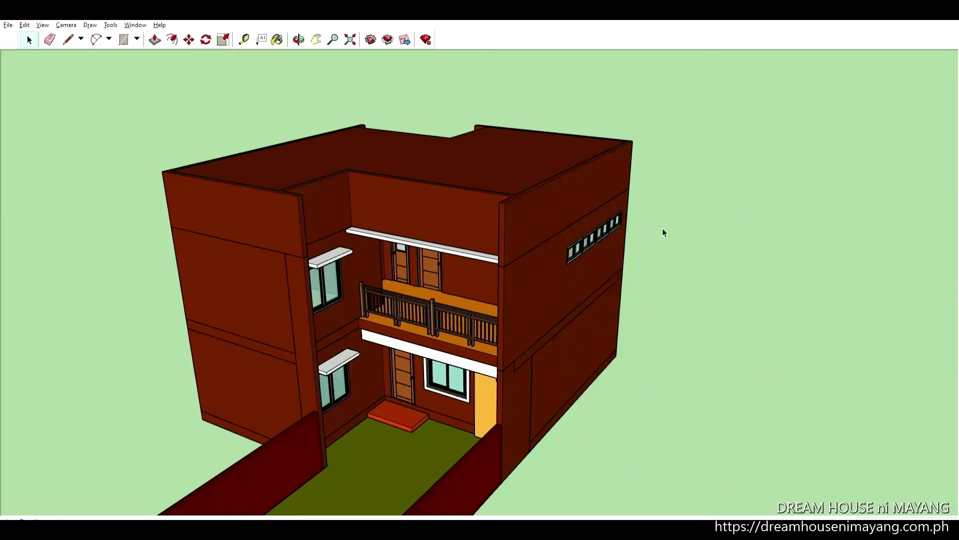
{"action": "scroll", "coordinate": [622, 250], "scroll_direction": "up", "scroll_amount": 3}
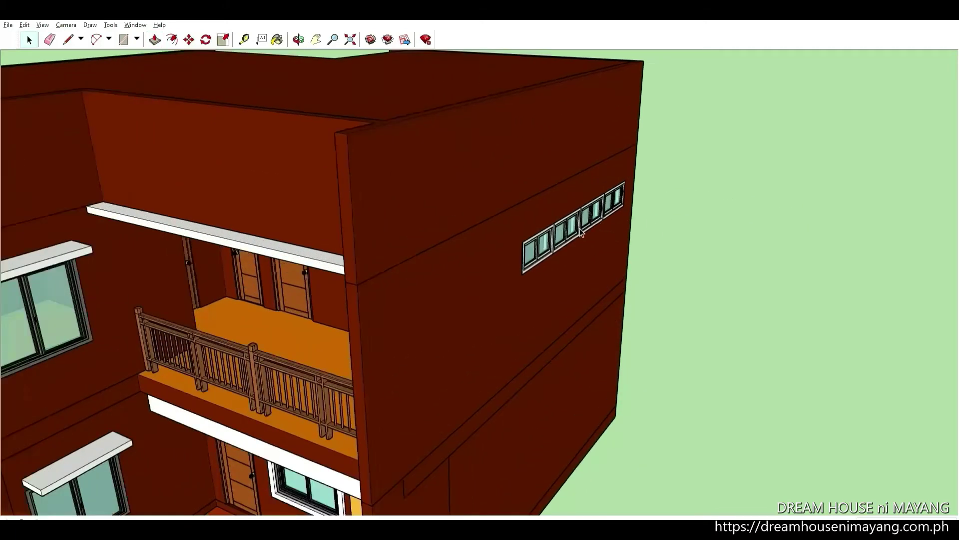
{"action": "scroll", "coordinate": [617, 225], "scroll_direction": "up", "scroll_amount": 3}
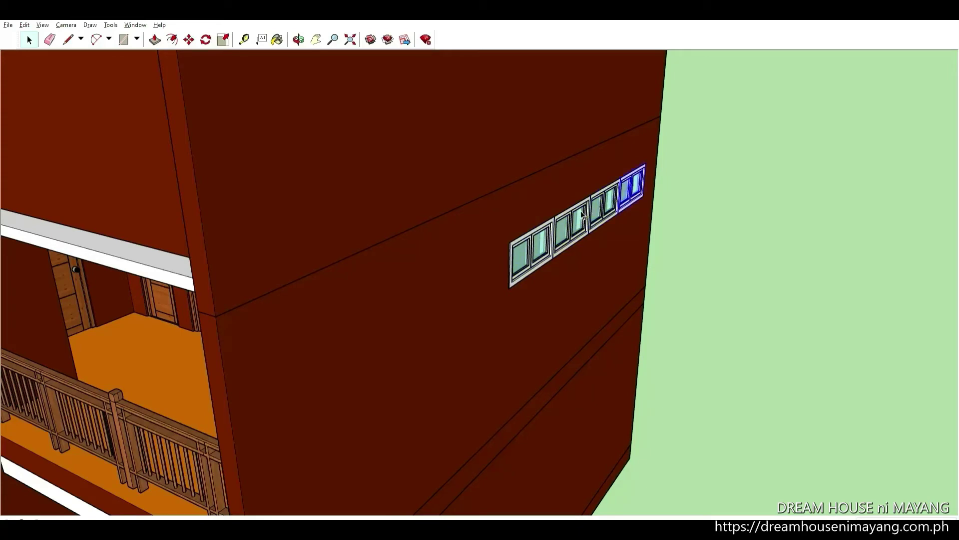
{"action": "scroll", "coordinate": [530, 248], "scroll_direction": "down", "scroll_amount": 3}
{"action": "scroll", "coordinate": [650, 235], "scroll_direction": "down", "scroll_amount": 2}
{"action": "scroll", "coordinate": [575, 218], "scroll_direction": "up", "scroll_amount": 2}
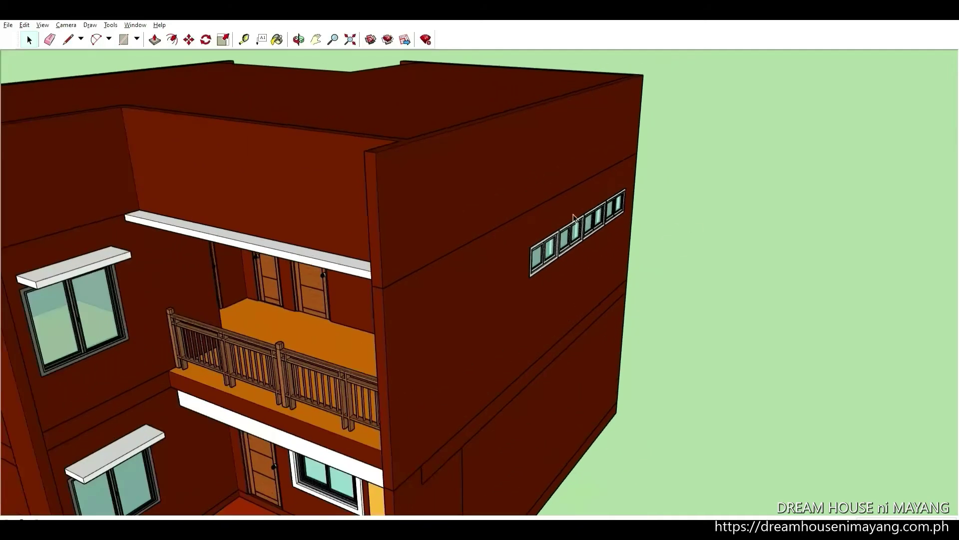
{"action": "scroll", "coordinate": [515, 192], "scroll_direction": "down", "scroll_amount": 3}
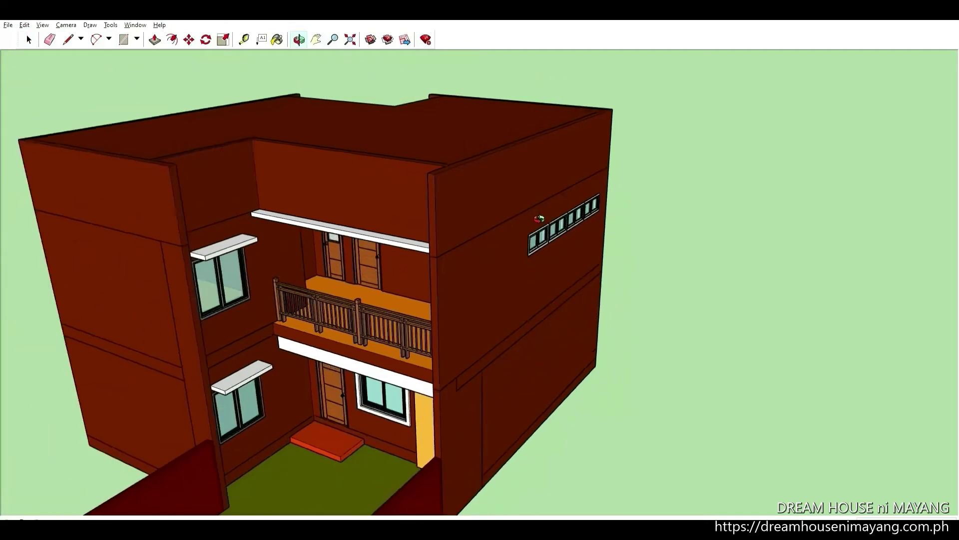
{"action": "left_click_drag", "start_coordinate": [515, 191], "coordinate": [625, 181]}
{"action": "scroll", "coordinate": [625, 182], "scroll_direction": "up", "scroll_amount": 3}
{"action": "scroll", "coordinate": [523, 191], "scroll_direction": "up", "scroll_amount": 2}
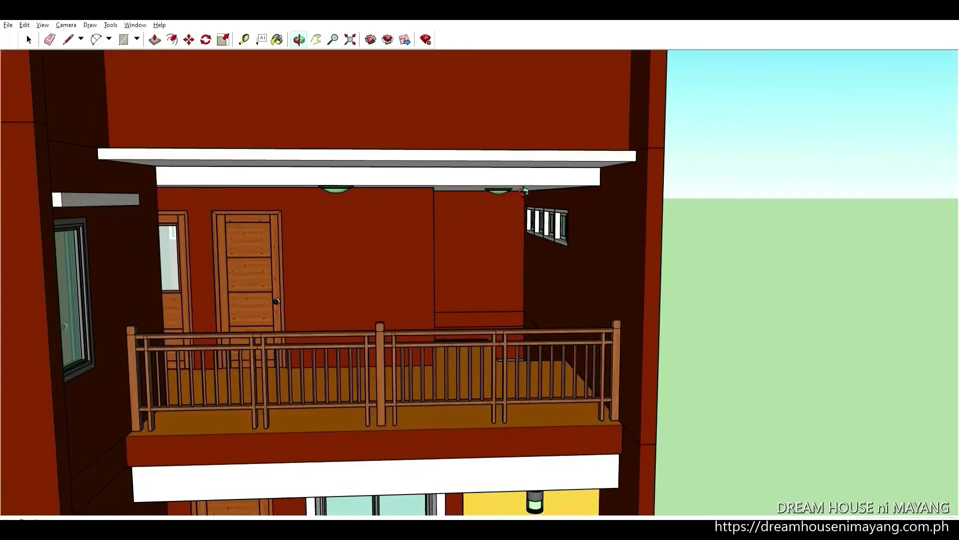
{"action": "scroll", "coordinate": [507, 240], "scroll_direction": "down", "scroll_amount": 3}
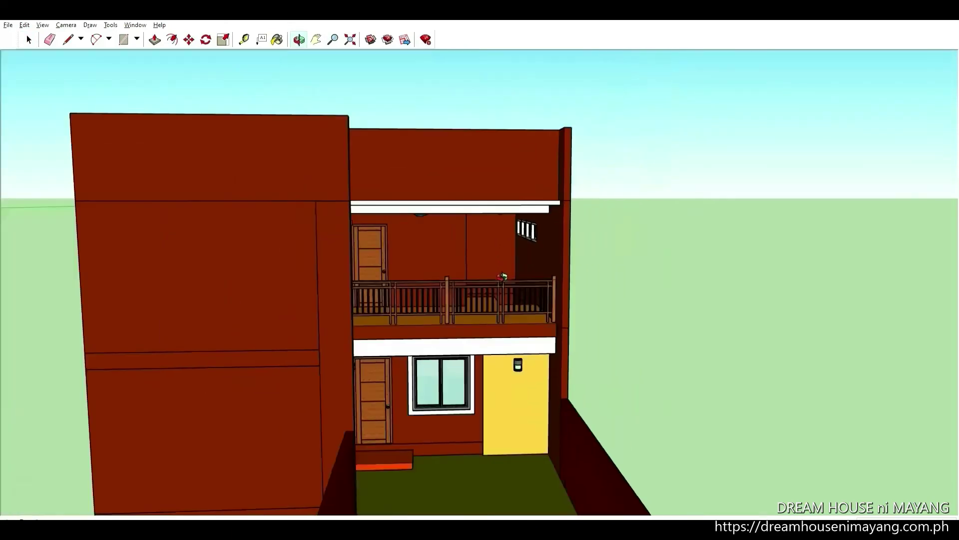
{"action": "scroll", "coordinate": [523, 384], "scroll_direction": "up", "scroll_amount": 2}
{"action": "mouse_move", "coordinate": [523, 384]}
{"action": "left_mouse_down"}
{"action": "mouse_move", "coordinate": [500, 280]}
{"action": "mouse_move", "coordinate": [434, 226]}
{"action": "mouse_move", "coordinate": [636, 319]}
{"action": "mouse_move", "coordinate": [623, 265]}
{"action": "left_mouse_up"}
{"action": "scroll", "coordinate": [501, 269], "scroll_direction": "up", "scroll_amount": 2}
{"action": "scroll", "coordinate": [501, 270], "scroll_direction": "down", "scroll_amount": 3}
{"action": "scroll", "coordinate": [501, 269], "scroll_direction": "down", "scroll_amount": 2}
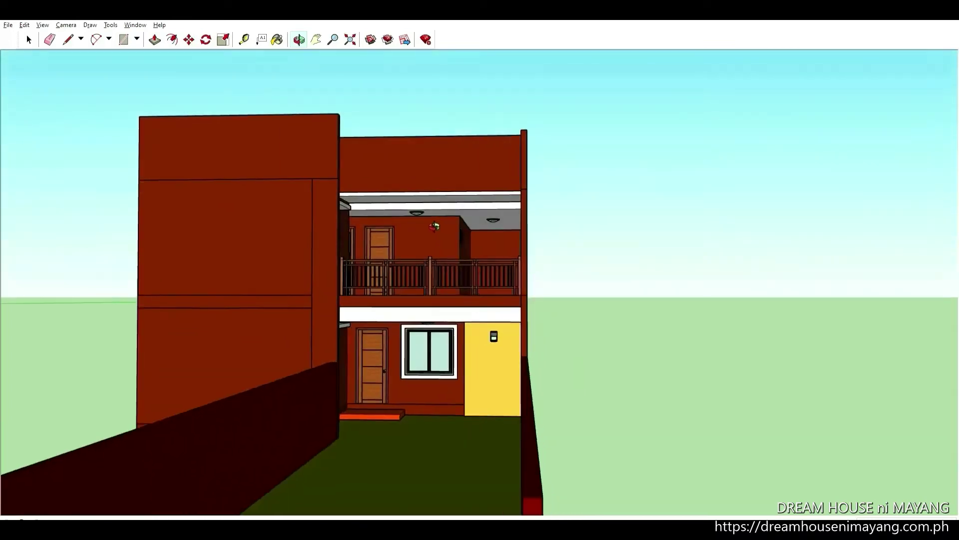
{"action": "scroll", "coordinate": [434, 227], "scroll_direction": "down", "scroll_amount": 3}
{"action": "scroll", "coordinate": [561, 277], "scroll_direction": "up", "scroll_amount": 3}
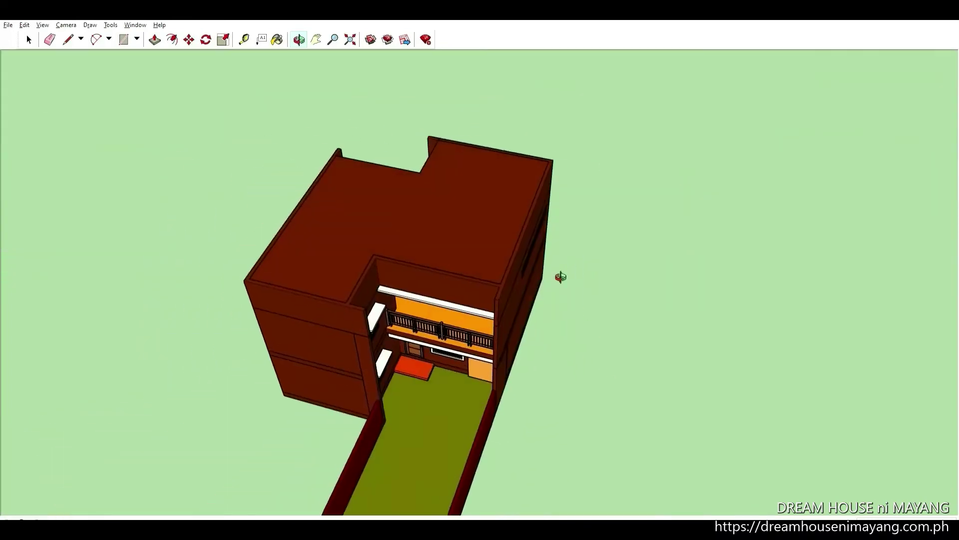
Step: Draw a four-point Z-shaped zigzag line on the ground right of the house
{"action": "key", "text": "l"}
{"action": "left_click", "coordinate": [558, 245]}
{"action": "left_click", "coordinate": [684, 245]}
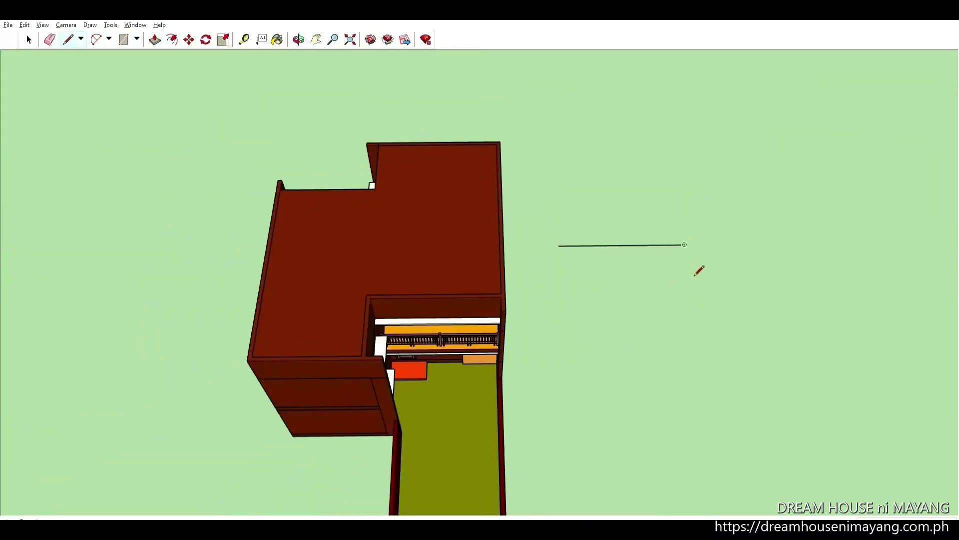
{"action": "left_click", "coordinate": [691, 277]}
{"action": "left_click", "coordinate": [585, 373]}
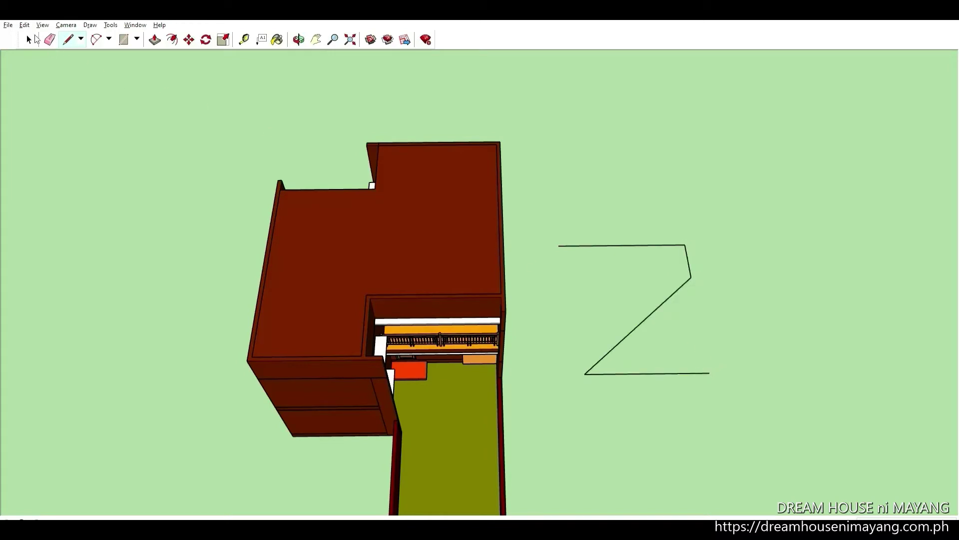
Step: Orbit and zoom around the courtyard to inspect the new zigzag line
{"action": "left_click", "coordinate": [299, 40]}
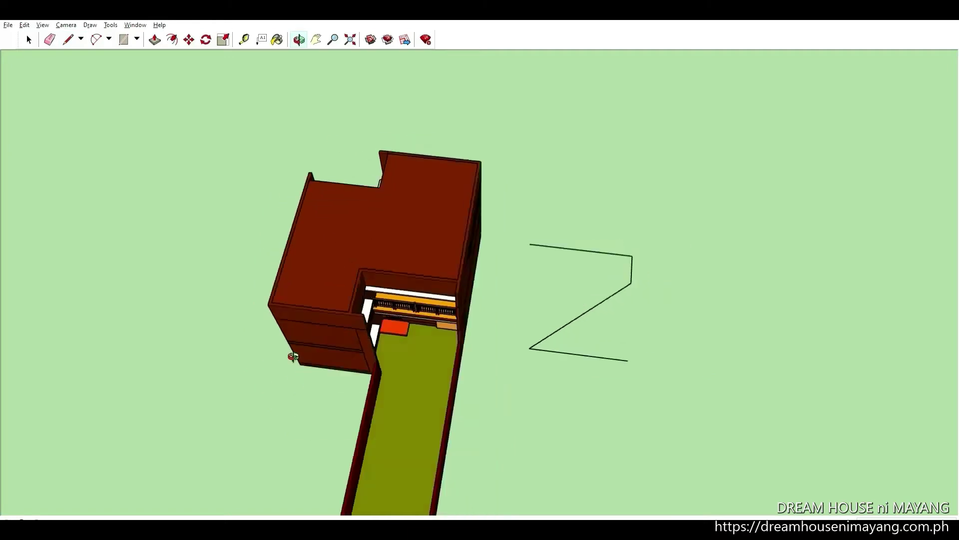
{"action": "left_click_drag", "start_coordinate": [379, 225], "coordinate": [395, 288]}
{"action": "scroll", "coordinate": [396, 288], "scroll_direction": "up", "scroll_amount": 5}
{"action": "scroll", "coordinate": [444, 361], "scroll_direction": "up", "scroll_amount": 3}
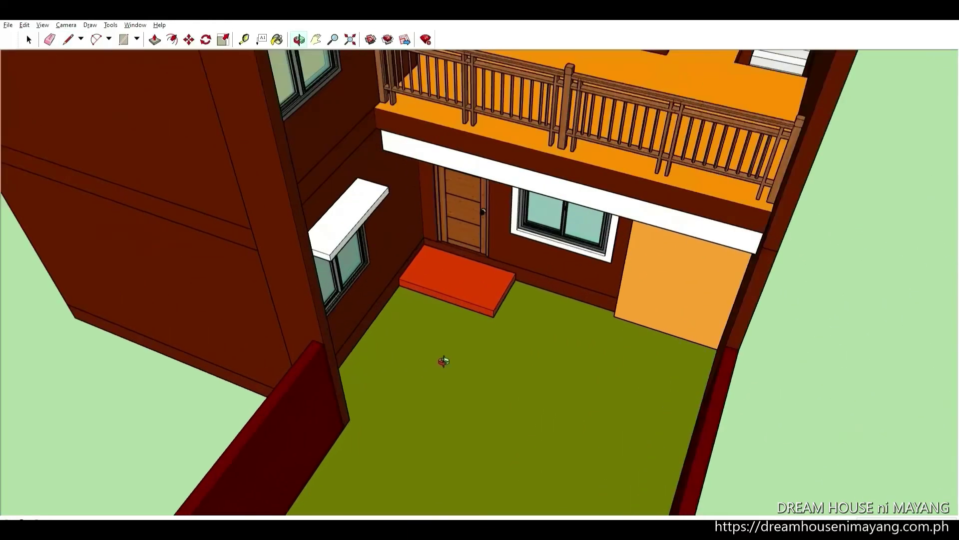
{"action": "scroll", "coordinate": [453, 362], "scroll_direction": "up", "scroll_amount": 2}
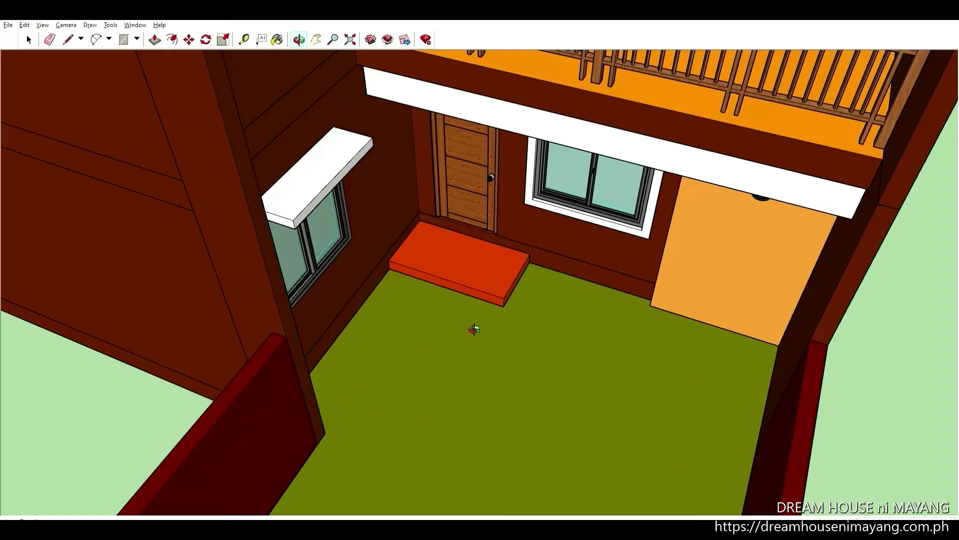
{"action": "scroll", "coordinate": [474, 329], "scroll_direction": "down", "scroll_amount": 3}
{"action": "scroll", "coordinate": [473, 330], "scroll_direction": "down", "scroll_amount": 2}
{"action": "scroll", "coordinate": [472, 330], "scroll_direction": "down", "scroll_amount": 2}
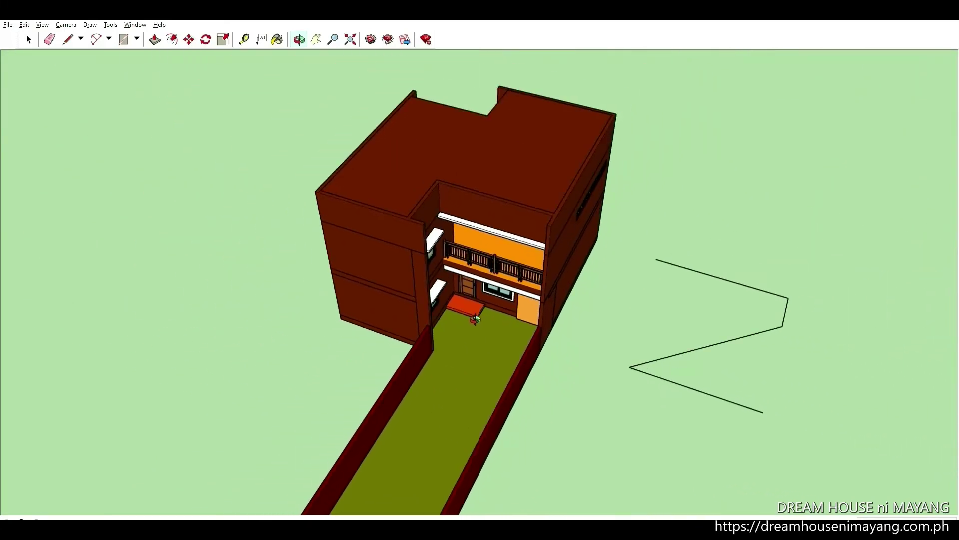
{"action": "scroll", "coordinate": [474, 319], "scroll_direction": "down", "scroll_amount": 1}
{"action": "scroll", "coordinate": [475, 319], "scroll_direction": "down", "scroll_amount": 2}
{"action": "scroll", "coordinate": [475, 319], "scroll_direction": "down", "scroll_amount": 2}
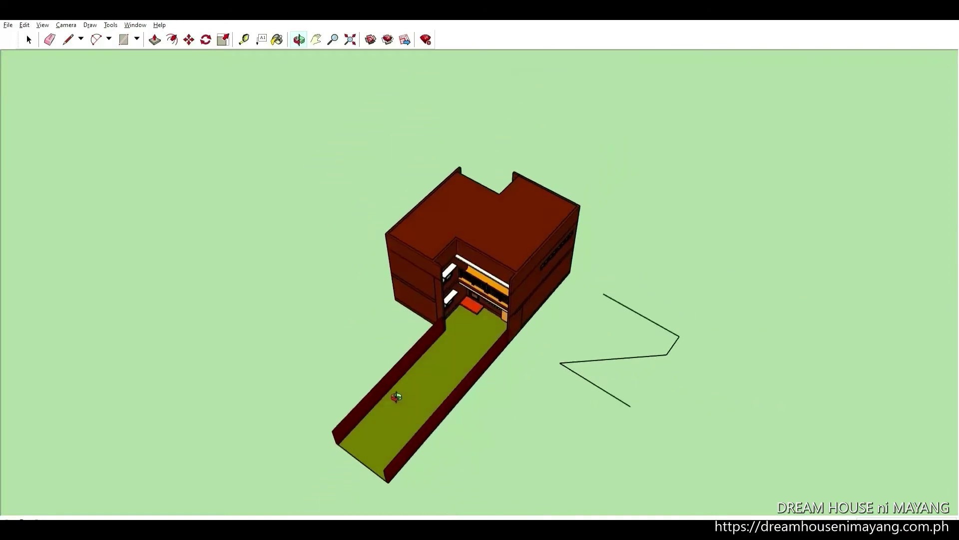
{"action": "scroll", "coordinate": [395, 400], "scroll_direction": "up", "scroll_amount": 3}
{"action": "scroll", "coordinate": [410, 363], "scroll_direction": "up", "scroll_amount": 2}
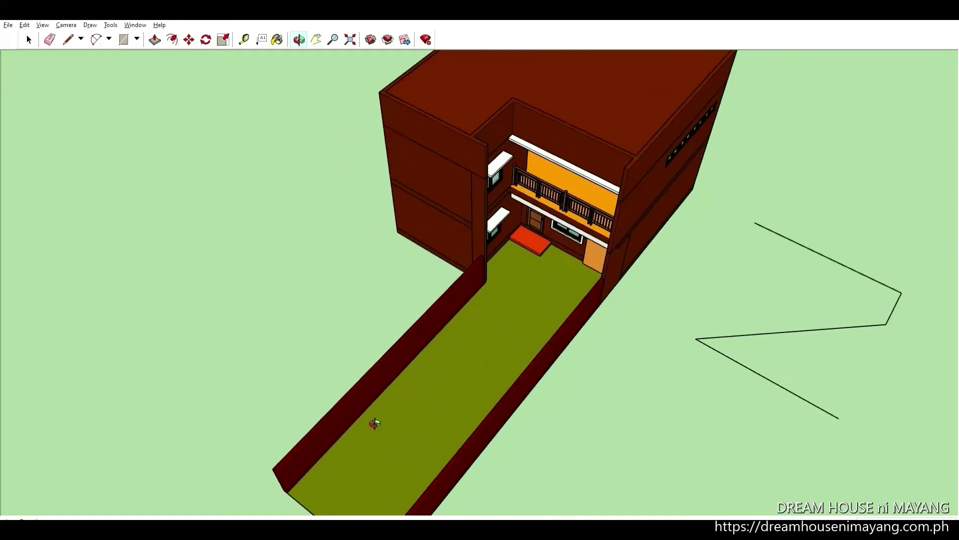
{"action": "scroll", "coordinate": [531, 236], "scroll_direction": "up", "scroll_amount": 2}
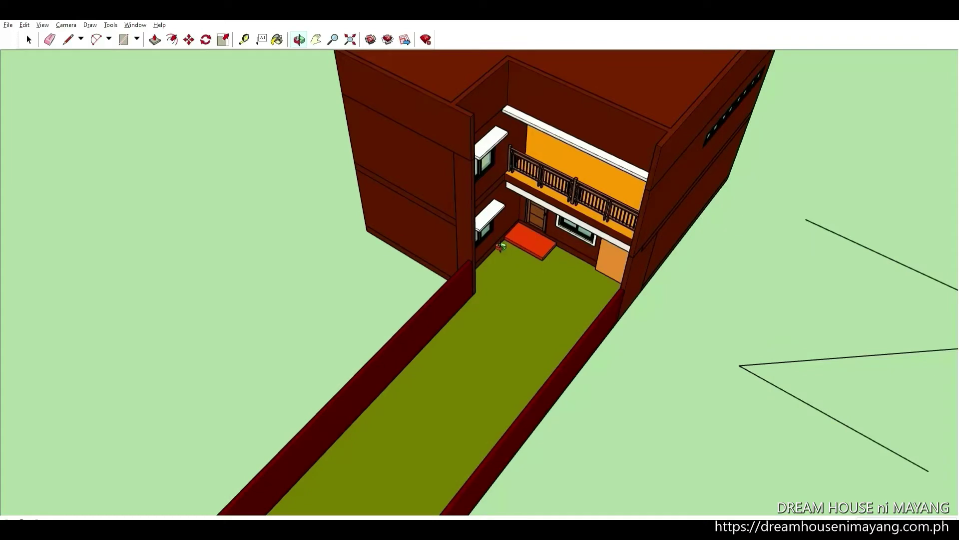
{"action": "middle_click_drag", "start_coordinate": [501, 247], "coordinate": [526, 243]}
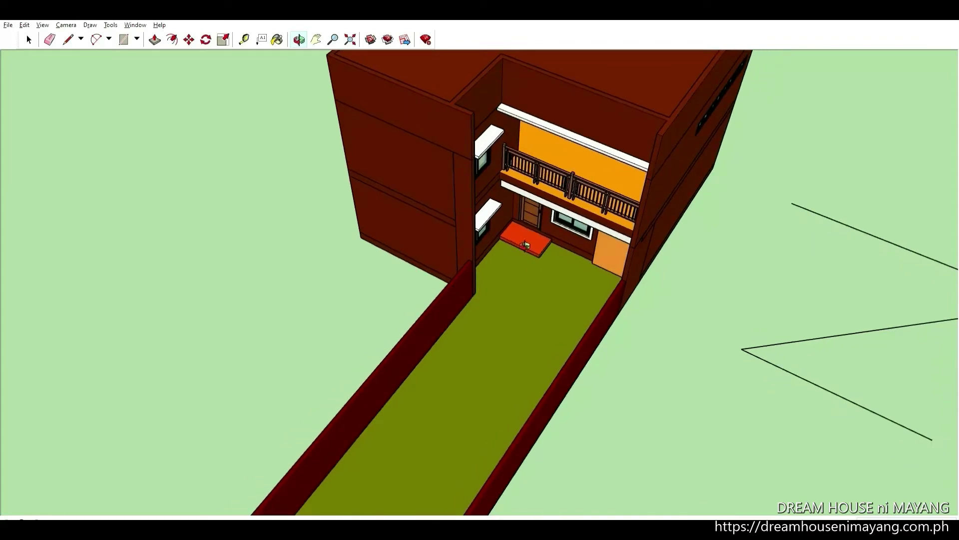
{"action": "scroll", "coordinate": [516, 256], "scroll_direction": "down", "scroll_amount": 3}
{"action": "scroll", "coordinate": [484, 320], "scroll_direction": "down", "scroll_amount": 2}
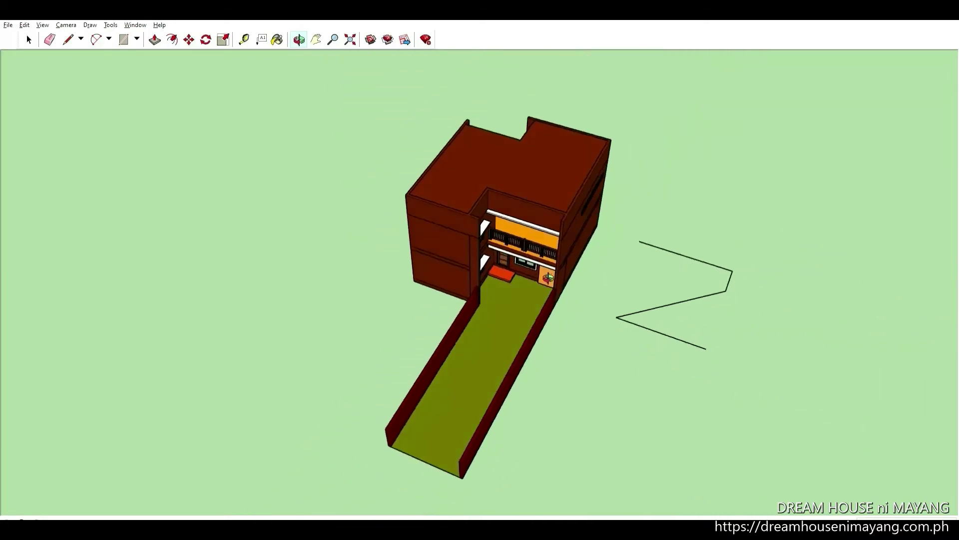
{"action": "scroll", "coordinate": [524, 246], "scroll_direction": "up", "scroll_amount": 1}
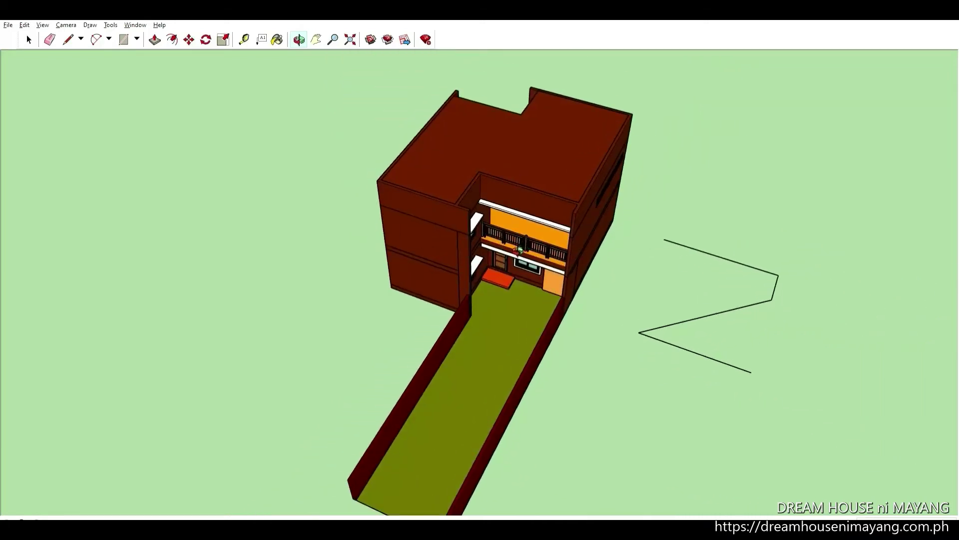
{"action": "scroll", "coordinate": [517, 249], "scroll_direction": "down", "scroll_amount": 1}
{"action": "scroll", "coordinate": [510, 260], "scroll_direction": "up", "scroll_amount": 1}
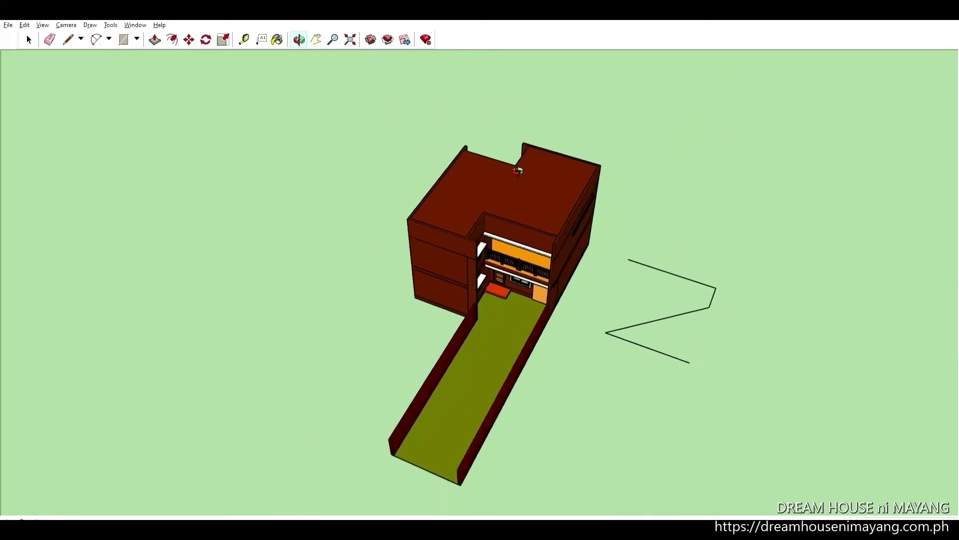
{"action": "scroll", "coordinate": [505, 290], "scroll_direction": "up", "scroll_amount": 1}
{"action": "scroll", "coordinate": [497, 340], "scroll_direction": "up", "scroll_amount": 2}
{"action": "scroll", "coordinate": [490, 390], "scroll_direction": "up", "scroll_amount": 2}
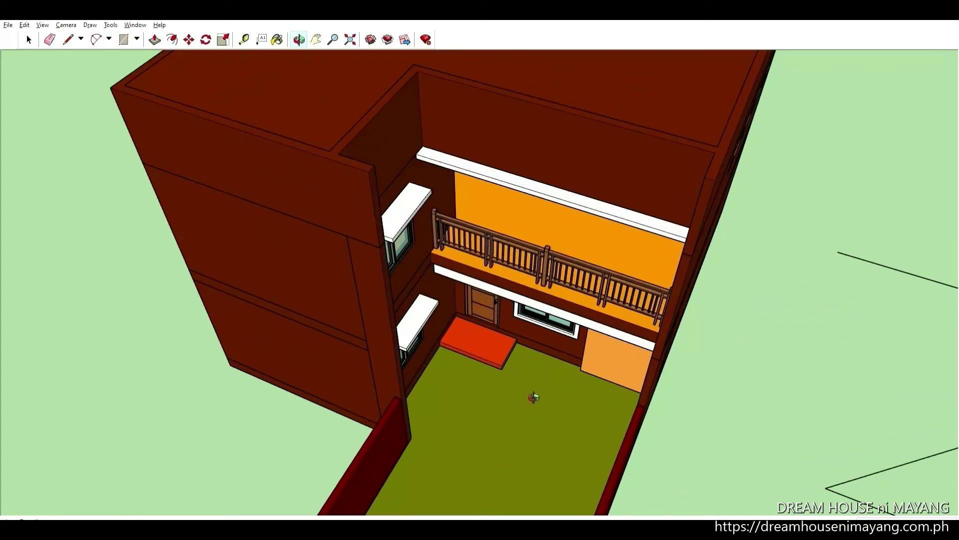
{"action": "scroll", "coordinate": [477, 297], "scroll_direction": "down", "scroll_amount": 2}
{"action": "scroll", "coordinate": [477, 297], "scroll_direction": "down", "scroll_amount": 2}
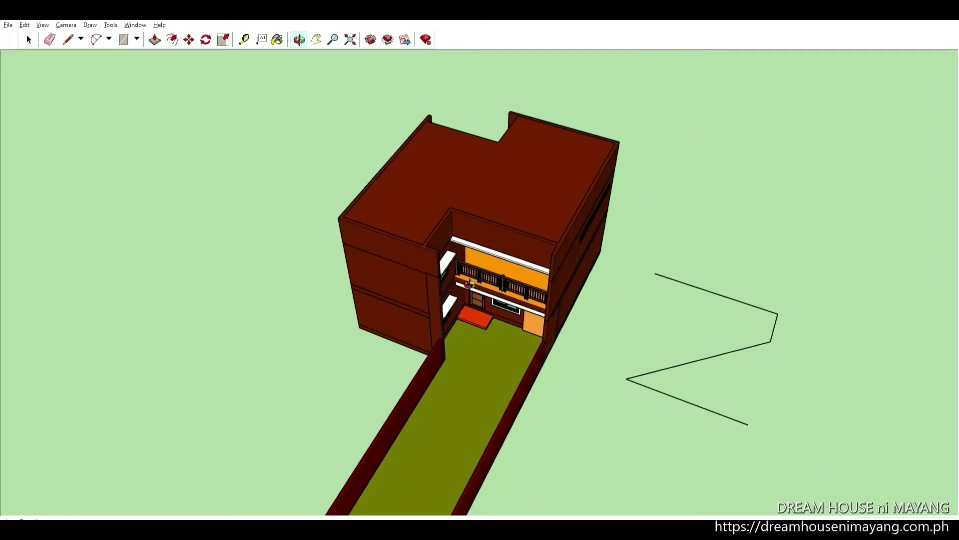
{"action": "mouse_move", "coordinate": [468, 284]}
{"action": "left_mouse_down"}
{"action": "mouse_move", "coordinate": [652, 281]}
{"action": "mouse_move", "coordinate": [597, 274]}
{"action": "mouse_move", "coordinate": [655, 293]}
{"action": "mouse_move", "coordinate": [282, 300]}
{"action": "mouse_move", "coordinate": [440, 392]}
{"action": "left_mouse_up"}
{"action": "scroll", "coordinate": [438, 390], "scroll_direction": "up", "scroll_amount": 2}
{"action": "scroll", "coordinate": [435, 384], "scroll_direction": "up", "scroll_amount": 2}
{"action": "scroll", "coordinate": [430, 375], "scroll_direction": "up", "scroll_amount": 1}
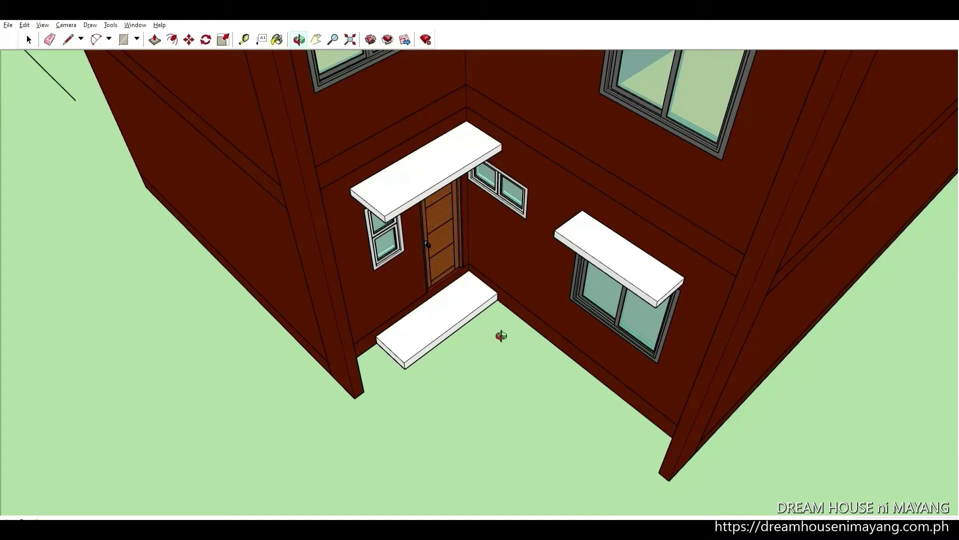
{"action": "scroll", "coordinate": [541, 392], "scroll_direction": "down", "scroll_amount": 3}
{"action": "scroll", "coordinate": [548, 208], "scroll_direction": "down", "scroll_amount": 3}
{"action": "scroll", "coordinate": [506, 249], "scroll_direction": "up", "scroll_amount": 2}
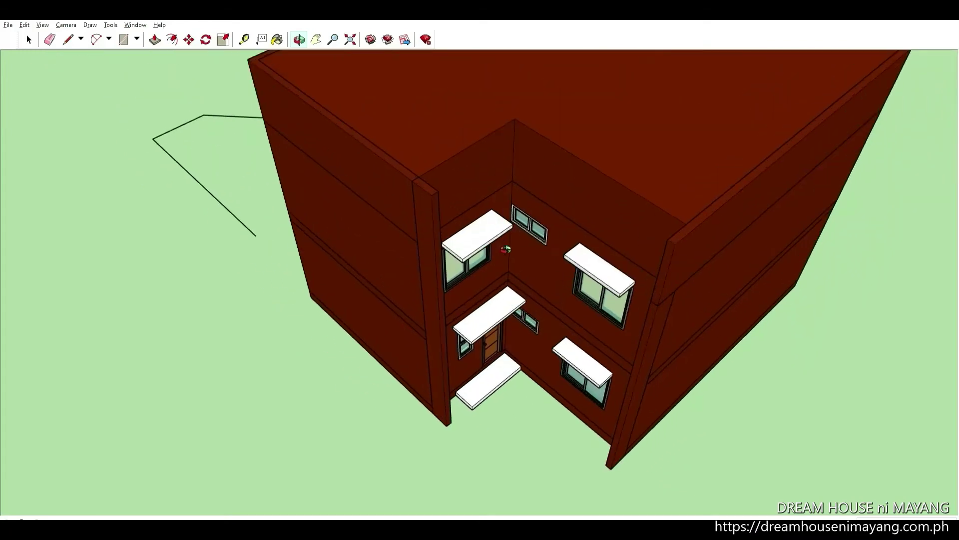
{"action": "mouse_move", "coordinate": [526, 245]}
{"action": "left_mouse_down"}
{"action": "mouse_move", "coordinate": [342, 280]}
{"action": "mouse_move", "coordinate": [115, 286]}
{"action": "left_mouse_up"}
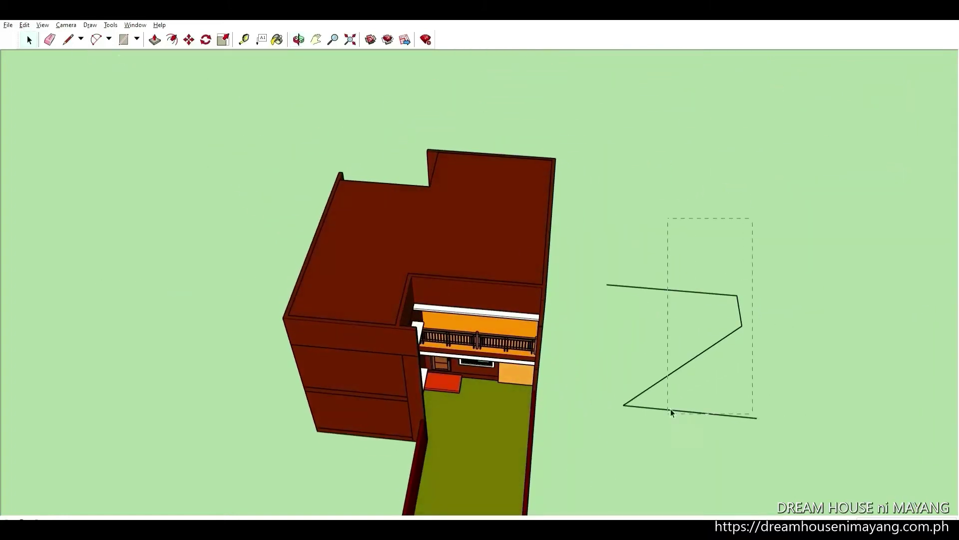
Step: Delete the Z-shaped zigzag line from the ground
{"action": "left_click_drag", "start_coordinate": [671, 413], "coordinate": [671, 413]}
{"action": "key", "text": "Delete"}
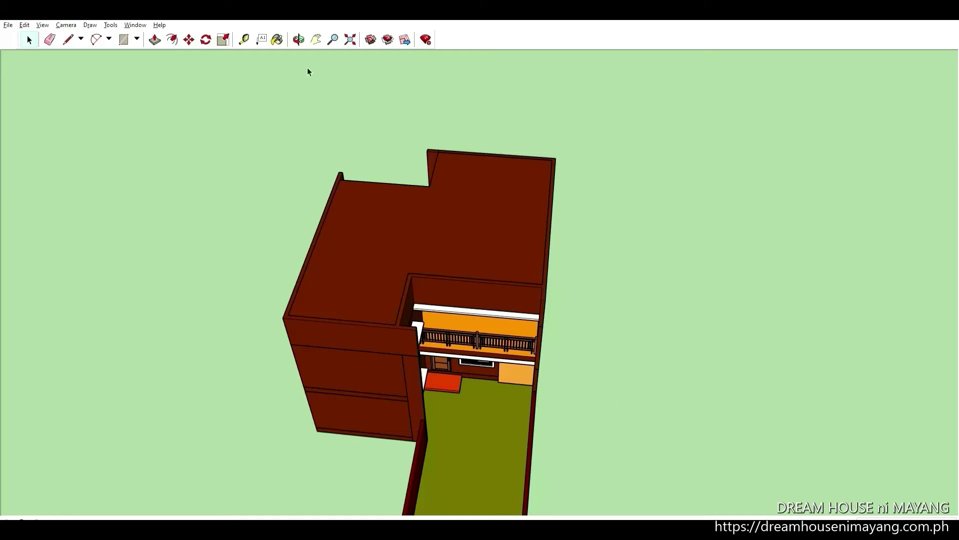
{"action": "left_click", "coordinate": [301, 39]}
{"action": "mouse_move", "coordinate": [354, 198]}
{"action": "left_mouse_down"}
{"action": "mouse_move", "coordinate": [393, 189]}
{"action": "mouse_move", "coordinate": [387, 284]}
{"action": "mouse_move", "coordinate": [361, 263]}
{"action": "left_mouse_up"}
Step: Window-select and delete the entire upper floor, then select the leftover columns
{"action": "key", "text": "space"}
{"action": "mouse_move", "coordinate": [198, 344]}
{"action": "left_mouse_down"}
{"action": "mouse_move", "coordinate": [638, 135]}
{"action": "mouse_move", "coordinate": [598, 119]}
{"action": "left_mouse_up"}
{"action": "left_click_drag", "start_coordinate": [227, 279], "coordinate": [456, 189]}
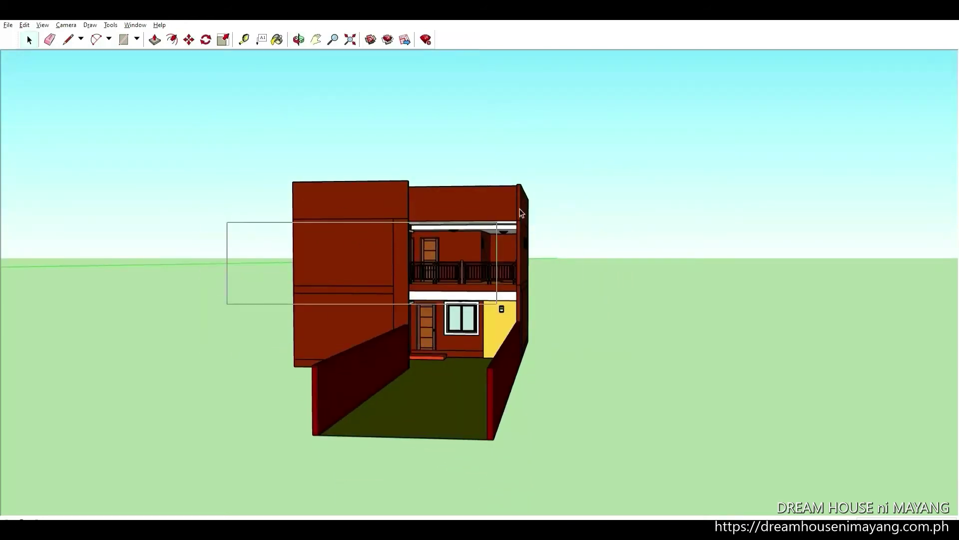
{"action": "key", "text": "Delete"}
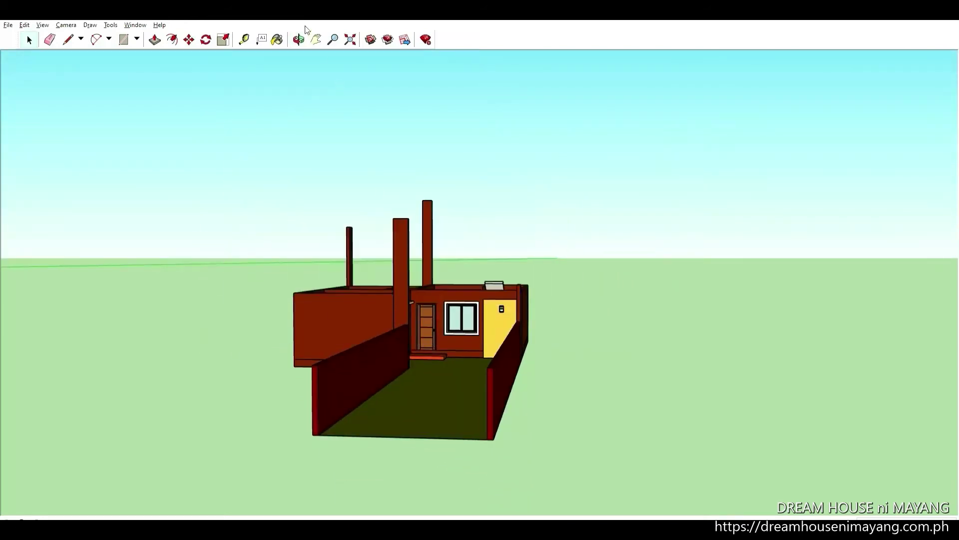
{"action": "middle_click_drag", "start_coordinate": [414, 150], "coordinate": [469, 109]}
{"action": "left_click_drag", "start_coordinate": [468, 110], "coordinate": [436, 165]}
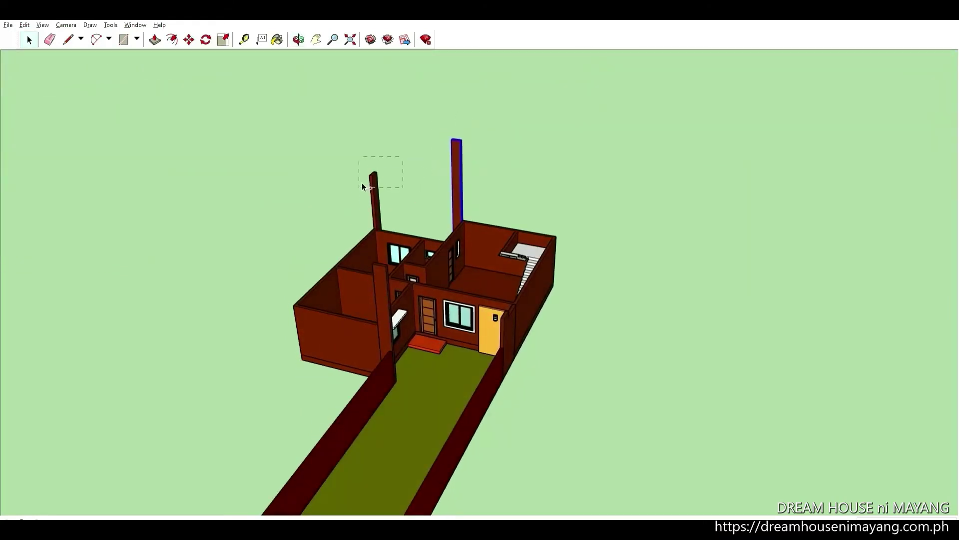
Step: Delete the leftover columns, leaving only the open-topped ground floor
{"action": "key", "text": "Delete"}
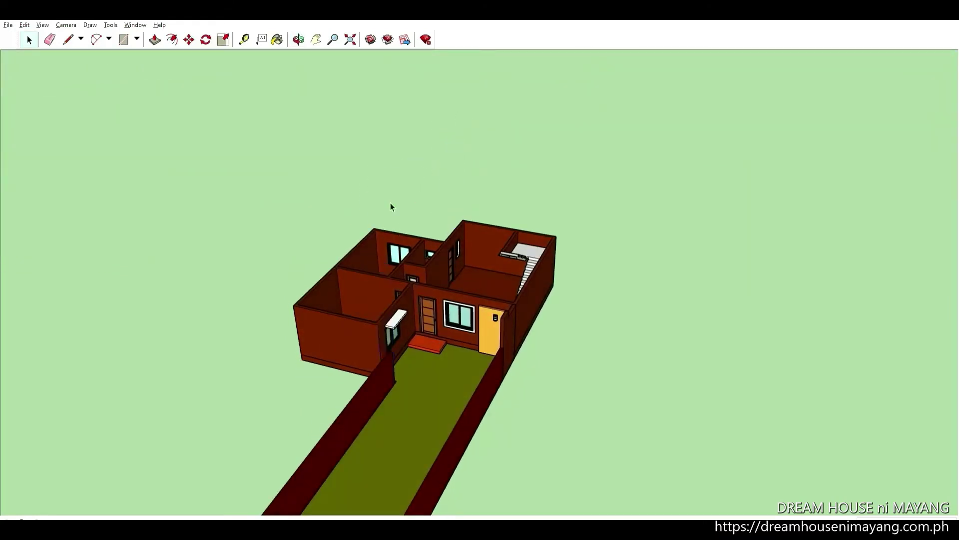
{"action": "middle_click_drag", "start_coordinate": [370, 215], "coordinate": [388, 228]}
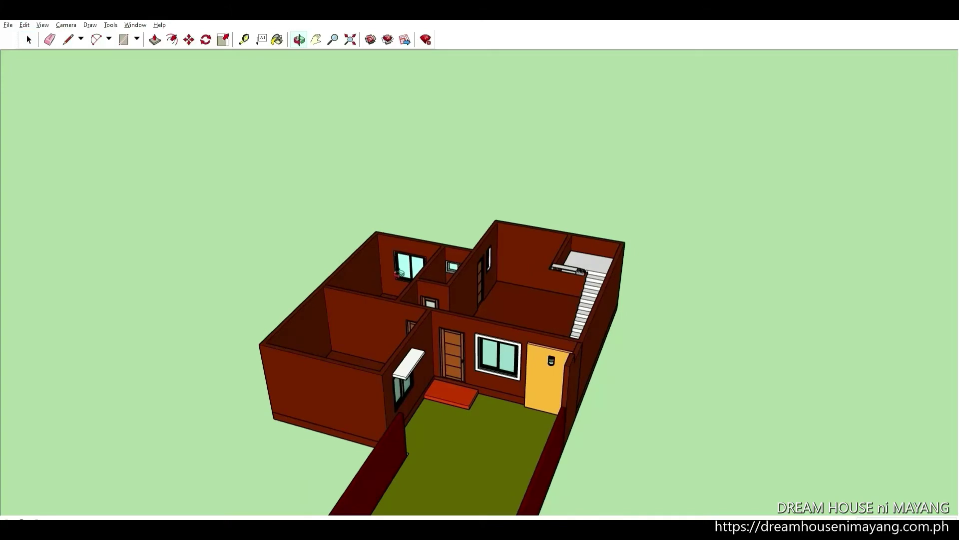
{"action": "mouse_move", "coordinate": [399, 272]}
{"action": "middle_mouse_down"}
{"action": "mouse_move", "coordinate": [362, 369]}
{"action": "mouse_move", "coordinate": [362, 322]}
{"action": "mouse_move", "coordinate": [297, 280]}
{"action": "mouse_move", "coordinate": [299, 305]}
{"action": "middle_mouse_up"}
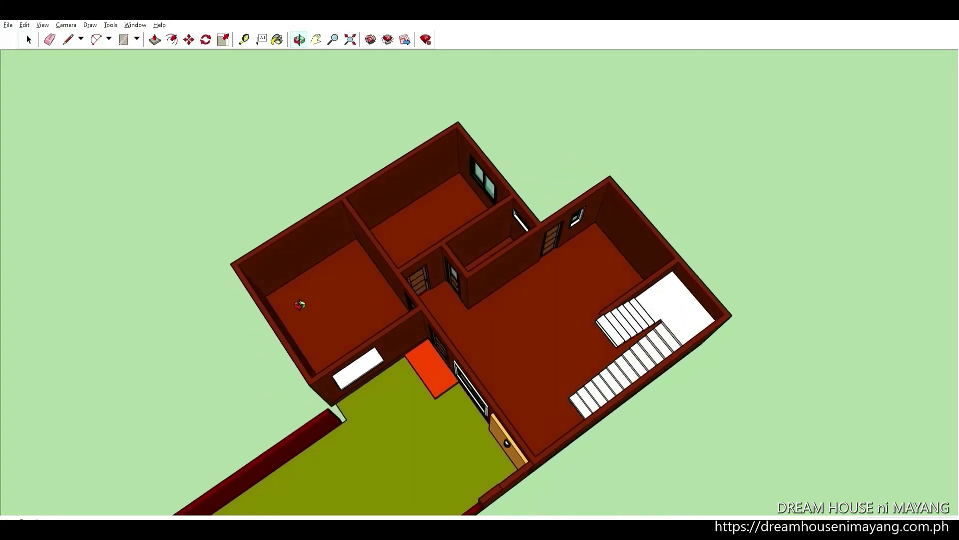
{"action": "scroll", "coordinate": [300, 304], "scroll_direction": "up", "scroll_amount": 2}
{"action": "scroll", "coordinate": [312, 294], "scroll_direction": "up", "scroll_amount": 1}
{"action": "scroll", "coordinate": [311, 328], "scroll_direction": "up", "scroll_amount": 1}
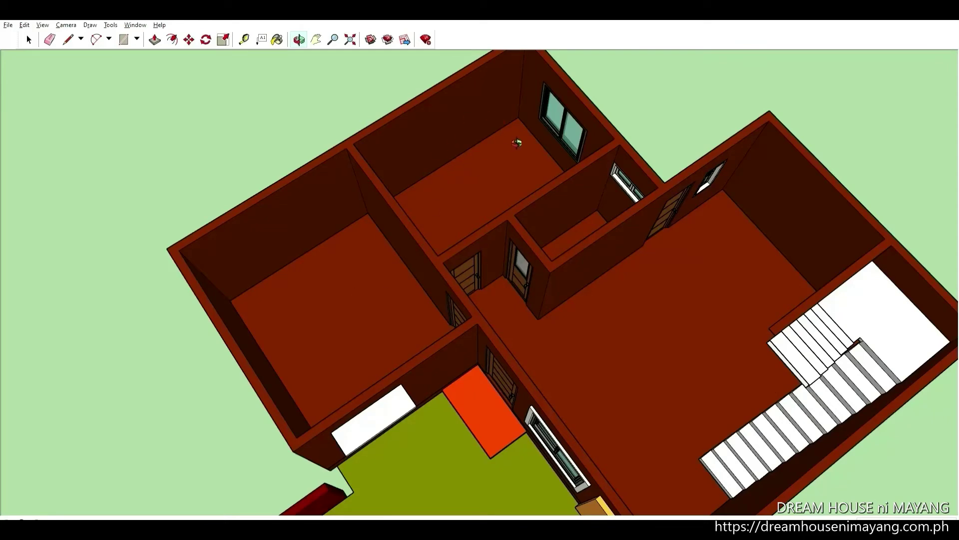
Step: Orbit and zoom in close on the large stair room
{"action": "middle_click_drag", "start_coordinate": [487, 166], "coordinate": [564, 164]}
{"action": "scroll", "coordinate": [565, 164], "scroll_direction": "up", "scroll_amount": 2}
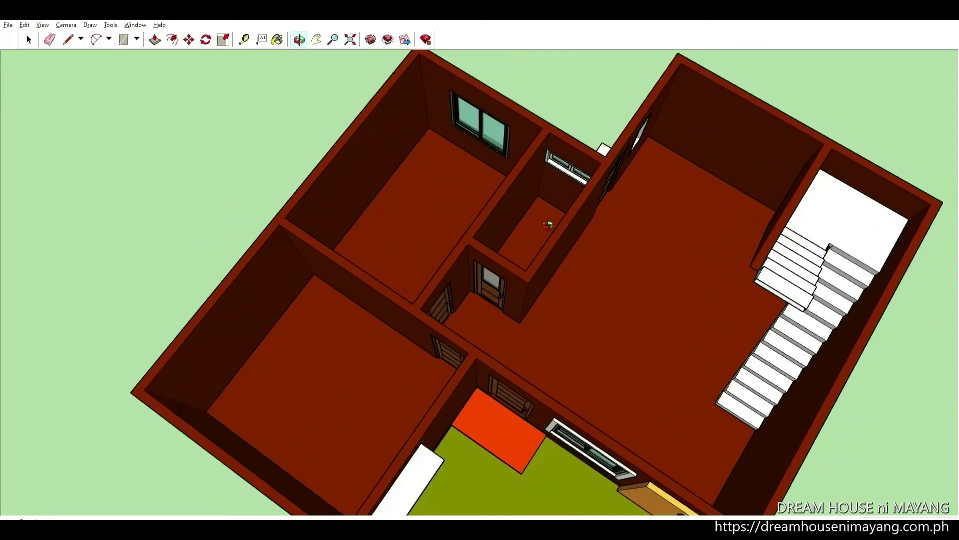
{"action": "scroll", "coordinate": [547, 199], "scroll_direction": "up", "scroll_amount": 1}
{"action": "scroll", "coordinate": [528, 216], "scroll_direction": "down", "scroll_amount": 2}
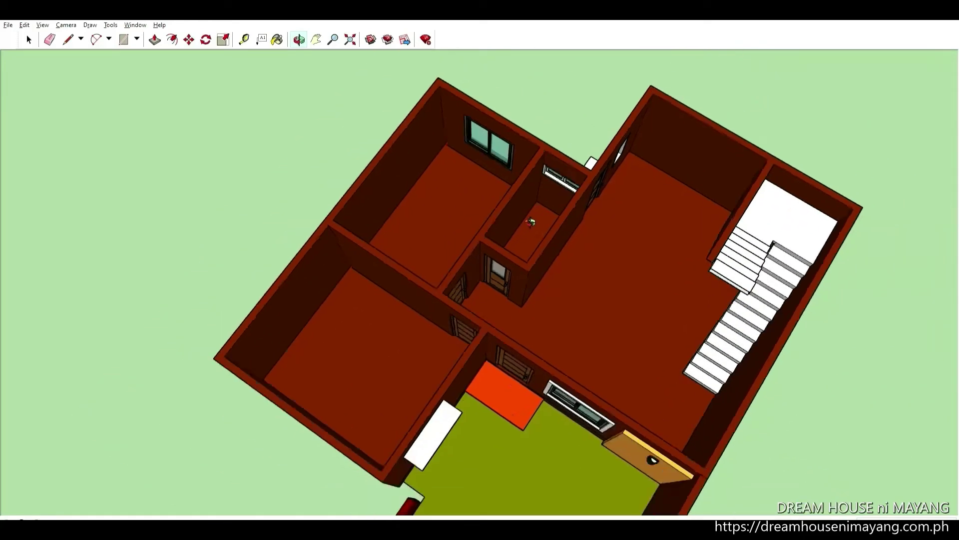
{"action": "scroll", "coordinate": [529, 224], "scroll_direction": "down", "scroll_amount": 1}
{"action": "scroll", "coordinate": [525, 230], "scroll_direction": "down", "scroll_amount": 1}
{"action": "scroll", "coordinate": [542, 271], "scroll_direction": "up", "scroll_amount": 2}
{"action": "left_click_drag", "start_coordinate": [572, 314], "coordinate": [519, 310]}
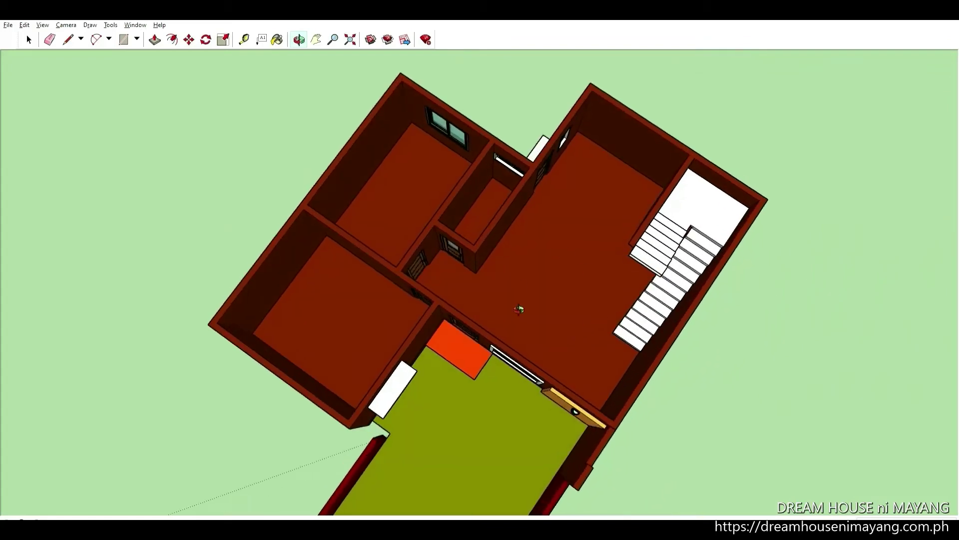
{"action": "left_click_drag", "start_coordinate": [601, 288], "coordinate": [530, 170]}
{"action": "scroll", "coordinate": [522, 167], "scroll_direction": "up", "scroll_amount": 3}
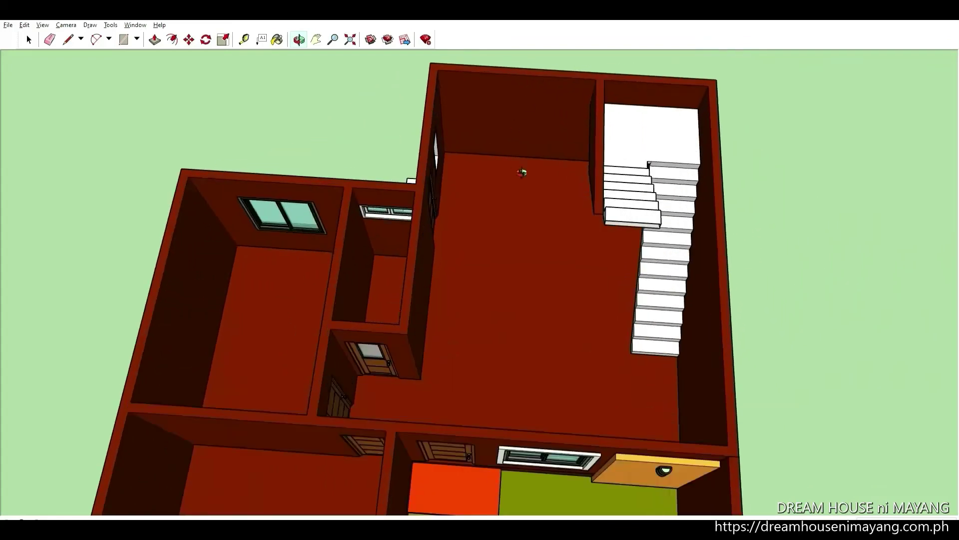
{"action": "scroll", "coordinate": [532, 165], "scroll_direction": "up", "scroll_amount": 2}
{"action": "scroll", "coordinate": [532, 165], "scroll_direction": "up", "scroll_amount": 2}
{"action": "scroll", "coordinate": [589, 143], "scroll_direction": "up", "scroll_amount": 2}
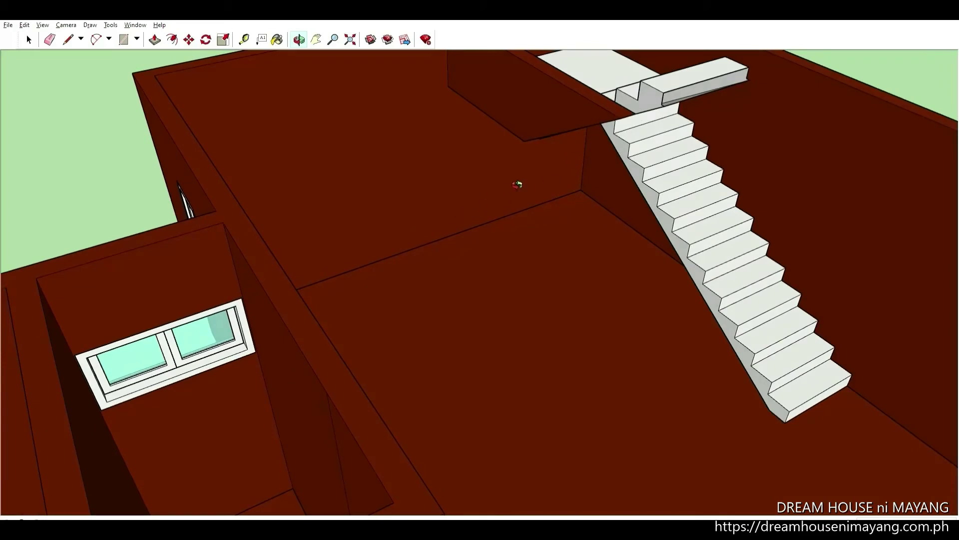
Step: Paint the stair room floor with a very pale pink material
{"action": "key", "text": "b"}
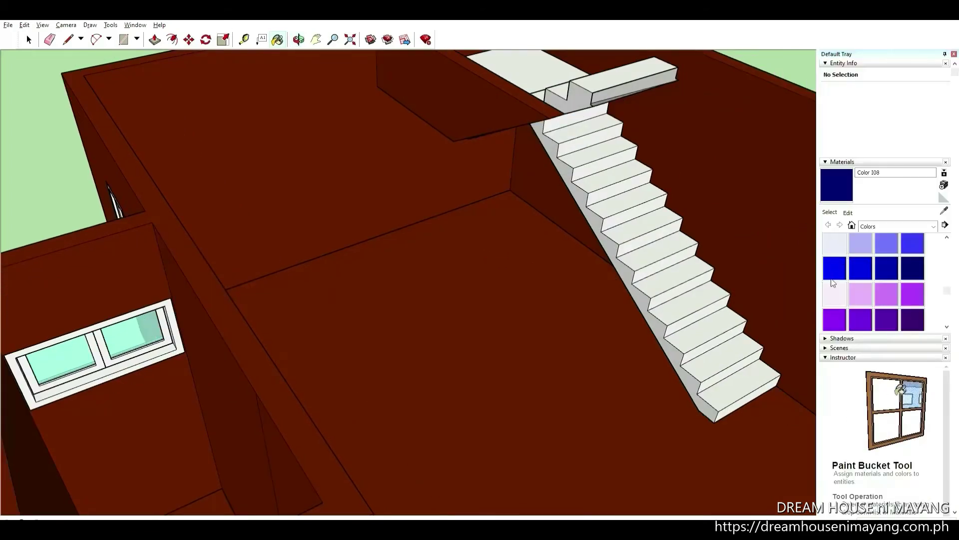
{"action": "left_click", "coordinate": [833, 287]}
{"action": "left_click", "coordinate": [554, 334]}
{"action": "scroll", "coordinate": [439, 279], "scroll_direction": "down", "scroll_amount": 2}
{"action": "scroll", "coordinate": [439, 279], "scroll_direction": "down", "scroll_amount": 3}
Step: Close the Default Tray side panel to widen the view
{"action": "key", "text": "o"}
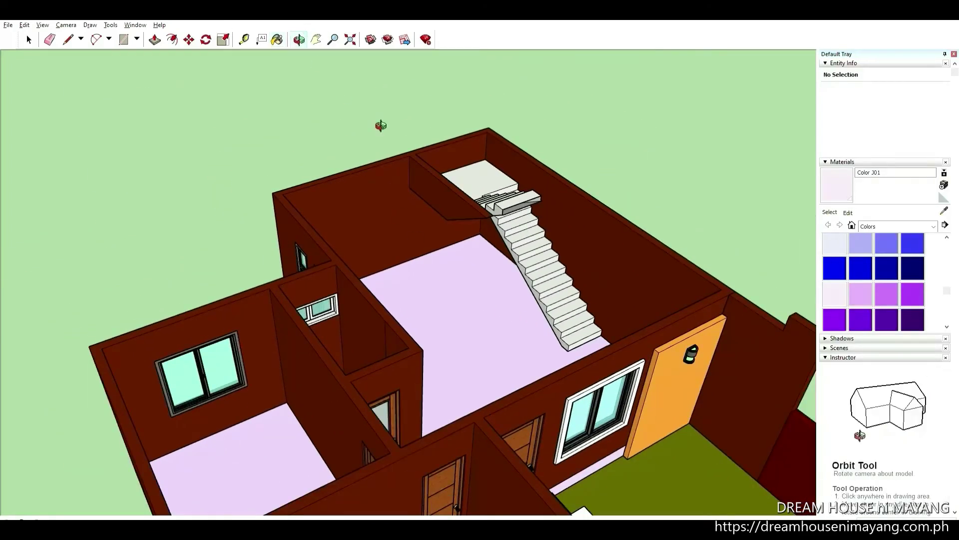
{"action": "left_click_drag", "start_coordinate": [381, 122], "coordinate": [350, 130]}
{"action": "left_click", "coordinate": [953, 54]}
{"action": "scroll", "coordinate": [510, 226], "scroll_direction": "up", "scroll_amount": 2}
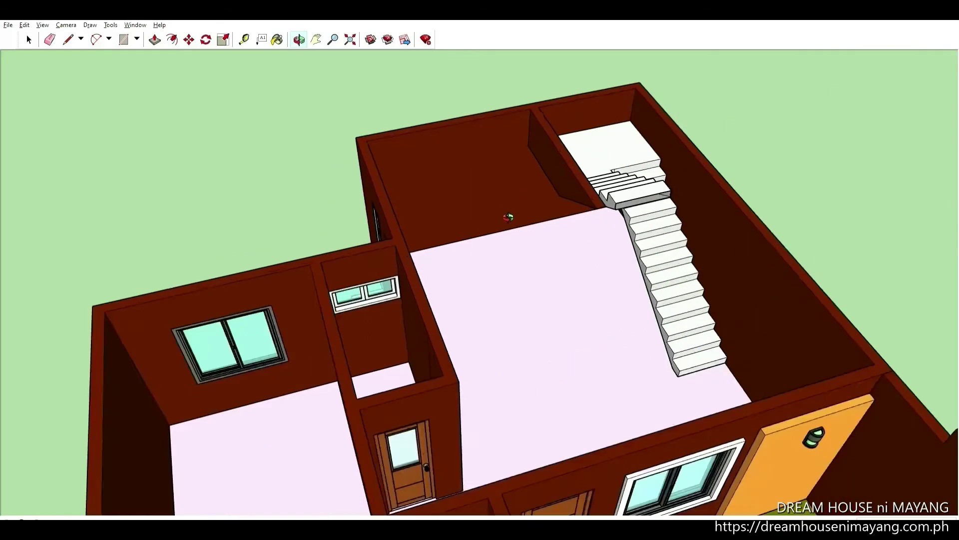
{"action": "scroll", "coordinate": [510, 226], "scroll_direction": "up", "scroll_amount": 2}
{"action": "scroll", "coordinate": [510, 226], "scroll_direction": "up", "scroll_amount": 2}
Step: Orbit around the stair room and zoom out to see the whole house
{"action": "mouse_move", "coordinate": [510, 226]}
{"action": "left_mouse_down"}
{"action": "mouse_move", "coordinate": [563, 317]}
{"action": "mouse_move", "coordinate": [513, 263]}
{"action": "left_mouse_up"}
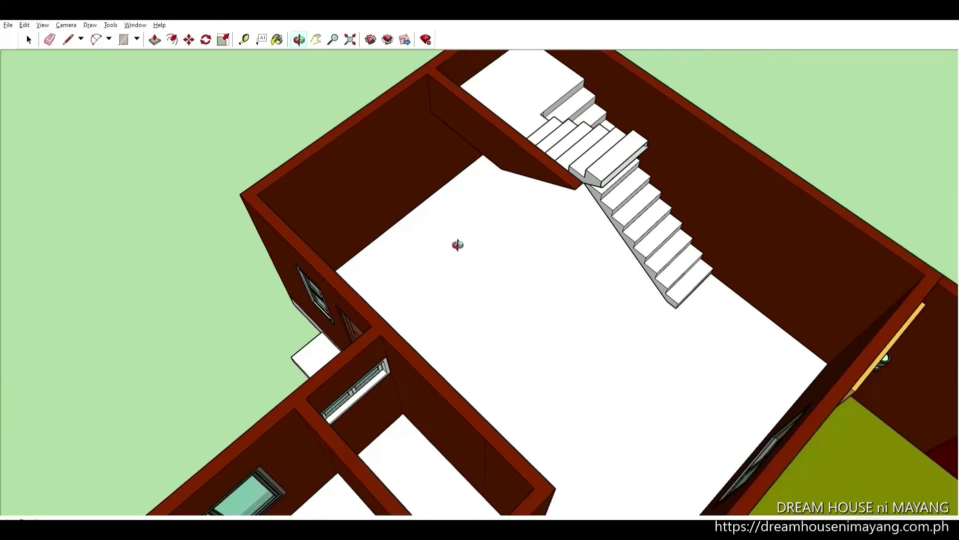
{"action": "left_click_drag", "start_coordinate": [460, 242], "coordinate": [493, 195]}
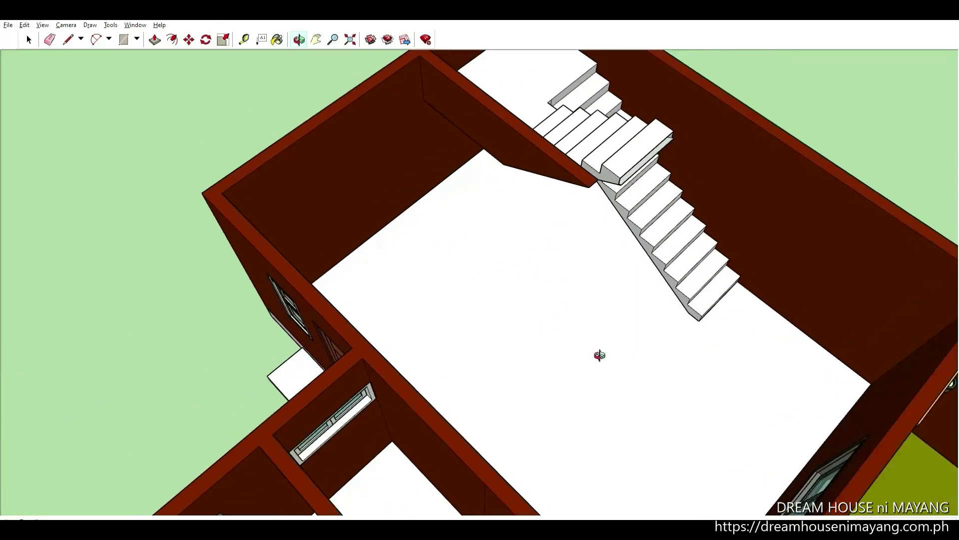
{"action": "scroll", "coordinate": [717, 358], "scroll_direction": "down", "scroll_amount": 1}
{"action": "scroll", "coordinate": [630, 355], "scroll_direction": "down", "scroll_amount": 1}
{"action": "mouse_move", "coordinate": [630, 355]}
{"action": "left_mouse_down"}
{"action": "mouse_move", "coordinate": [500, 345]}
{"action": "mouse_move", "coordinate": [465, 387]}
{"action": "mouse_move", "coordinate": [451, 429]}
{"action": "left_mouse_up"}
{"action": "scroll", "coordinate": [491, 338], "scroll_direction": "down", "scroll_amount": 1}
{"action": "scroll", "coordinate": [509, 343], "scroll_direction": "down", "scroll_amount": 2}
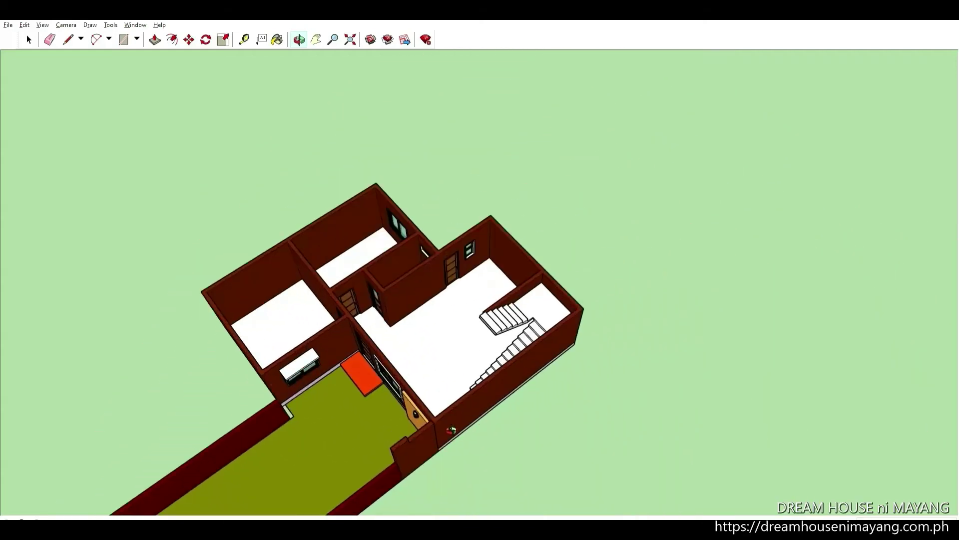
{"action": "scroll", "coordinate": [426, 197], "scroll_direction": "up", "scroll_amount": 1}
{"action": "scroll", "coordinate": [423, 197], "scroll_direction": "up", "scroll_amount": 1}
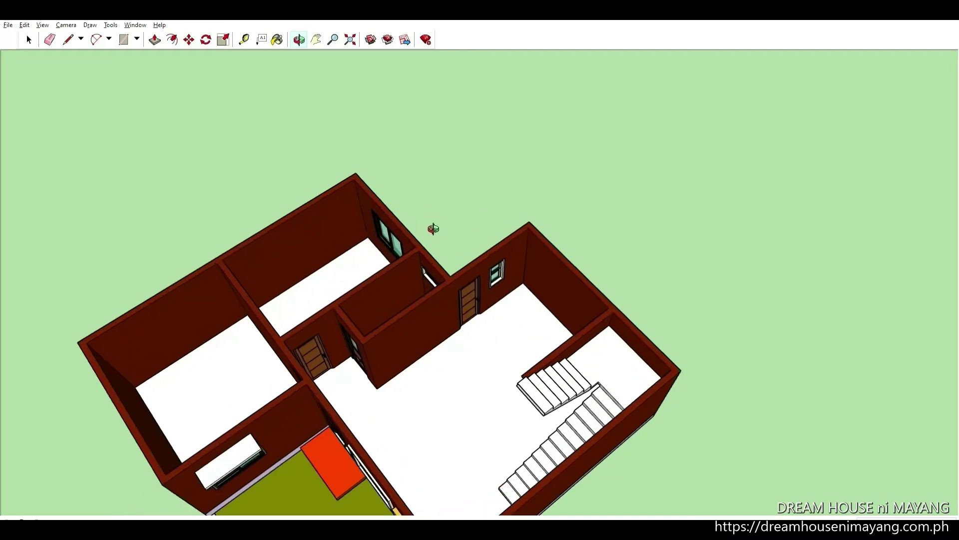
{"action": "scroll", "coordinate": [440, 199], "scroll_direction": "up", "scroll_amount": 2}
{"action": "scroll", "coordinate": [430, 206], "scroll_direction": "up", "scroll_amount": 1}
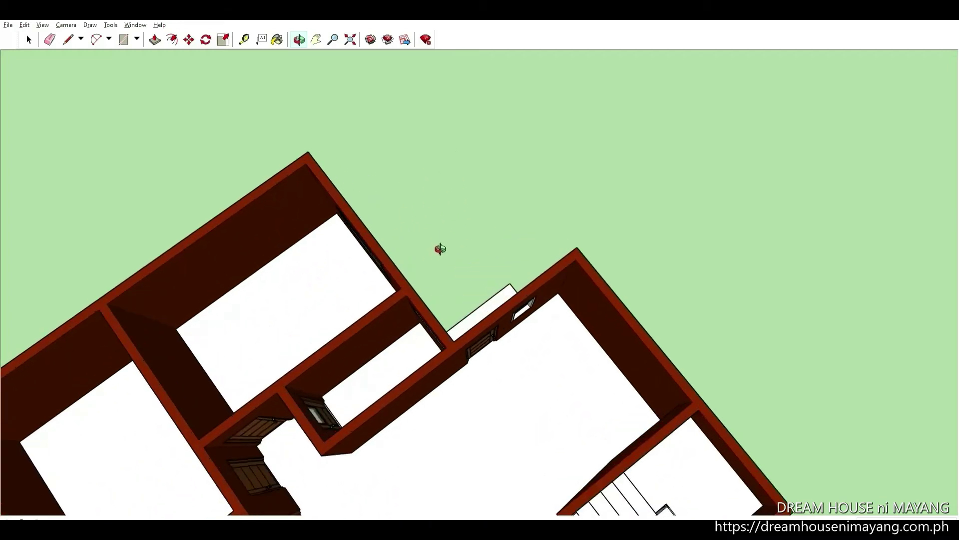
{"action": "scroll", "coordinate": [446, 253], "scroll_direction": "down", "scroll_amount": 2}
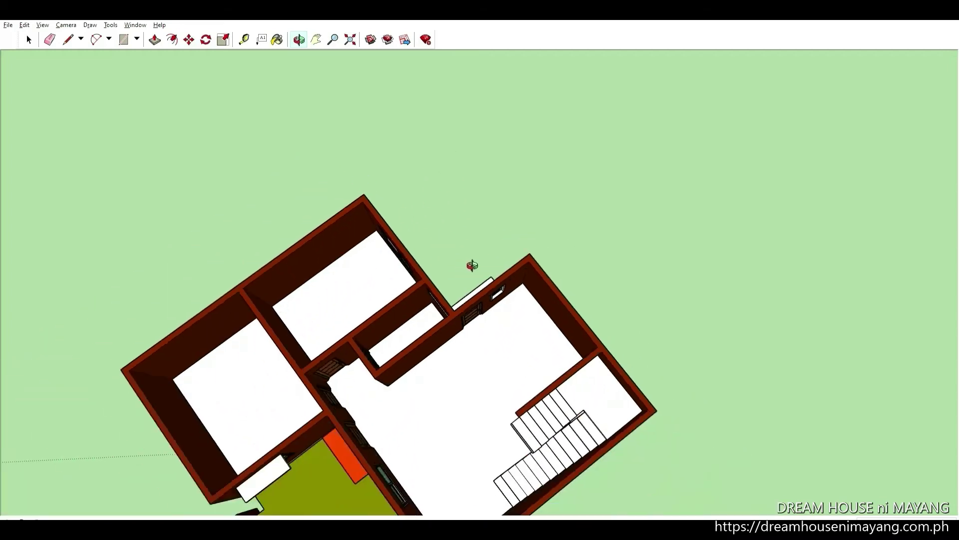
{"action": "scroll", "coordinate": [469, 266], "scroll_direction": "down", "scroll_amount": 2}
{"action": "mouse_move", "coordinate": [469, 266]}
{"action": "left_mouse_down"}
{"action": "mouse_move", "coordinate": [640, 280]}
{"action": "mouse_move", "coordinate": [482, 317]}
{"action": "mouse_move", "coordinate": [455, 347]}
{"action": "left_mouse_up"}
{"action": "scroll", "coordinate": [482, 317], "scroll_direction": "up", "scroll_amount": 1}
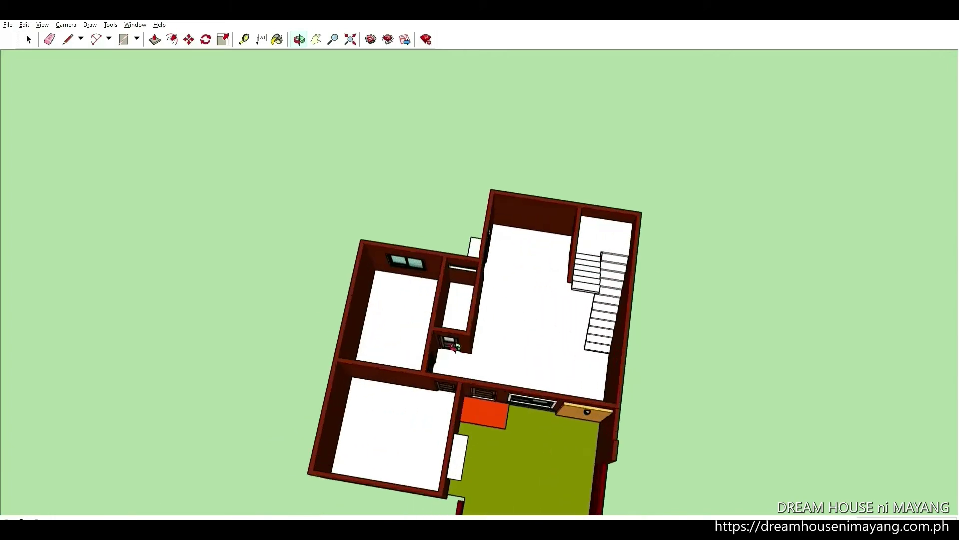
{"action": "mouse_move", "coordinate": [452, 328]}
{"action": "left_mouse_down"}
{"action": "mouse_move", "coordinate": [424, 379]}
{"action": "mouse_move", "coordinate": [326, 321]}
{"action": "left_mouse_up"}
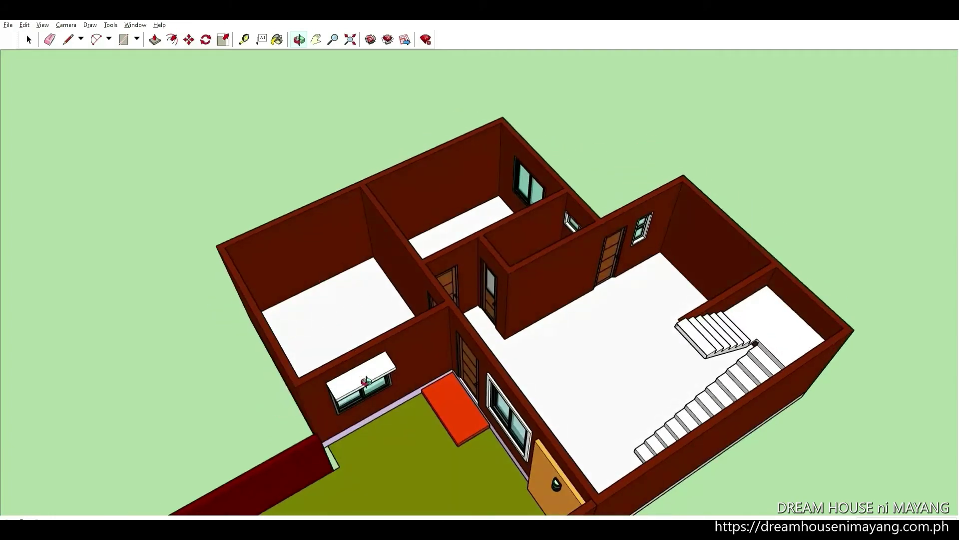
{"action": "scroll", "coordinate": [363, 353], "scroll_direction": "up", "scroll_amount": 3}
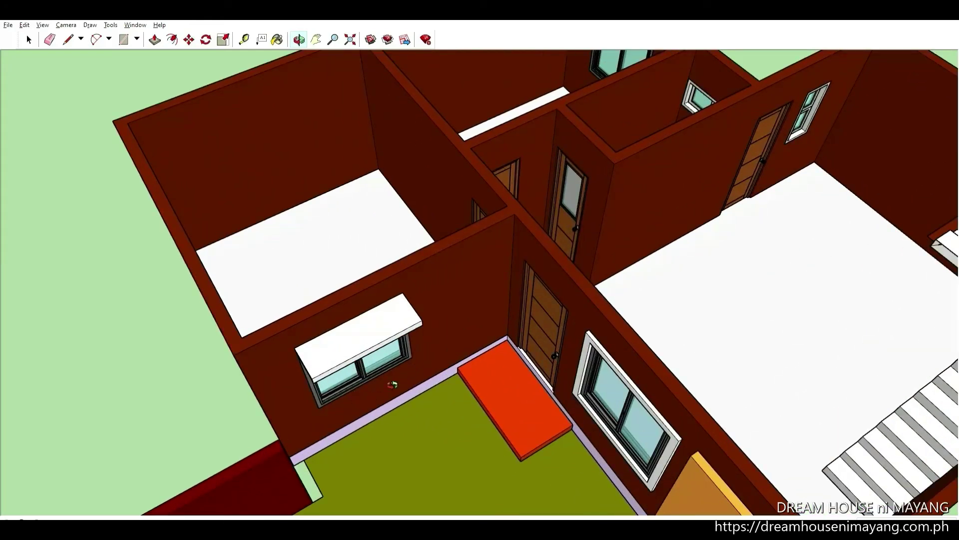
{"action": "scroll", "coordinate": [374, 355], "scroll_direction": "down", "scroll_amount": 2}
{"action": "scroll", "coordinate": [374, 353], "scroll_direction": "down", "scroll_amount": 2}
{"action": "mouse_move", "coordinate": [374, 354]}
{"action": "left_mouse_down"}
{"action": "mouse_move", "coordinate": [358, 228]}
{"action": "mouse_move", "coordinate": [575, 293]}
{"action": "left_mouse_up"}
{"action": "scroll", "coordinate": [496, 232], "scroll_direction": "up", "scroll_amount": 3}
{"action": "scroll", "coordinate": [495, 231], "scroll_direction": "up", "scroll_amount": 2}
{"action": "scroll", "coordinate": [474, 215], "scroll_direction": "up", "scroll_amount": 2}
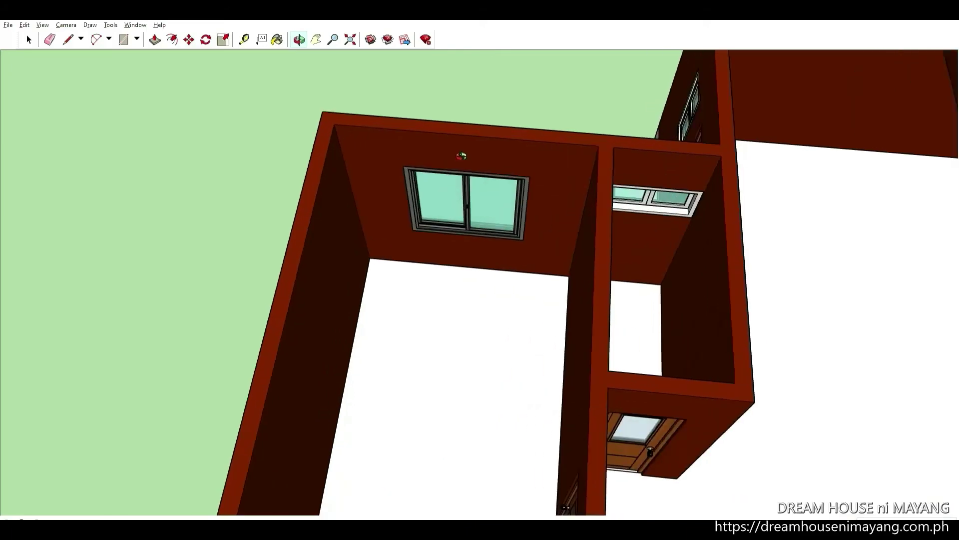
{"action": "scroll", "coordinate": [455, 282], "scroll_direction": "down", "scroll_amount": 2}
{"action": "left_click_drag", "start_coordinate": [760, 229], "coordinate": [537, 287]}
{"action": "scroll", "coordinate": [423, 375], "scroll_direction": "up", "scroll_amount": 3}
{"action": "left_click_drag", "start_coordinate": [410, 291], "coordinate": [533, 251]}
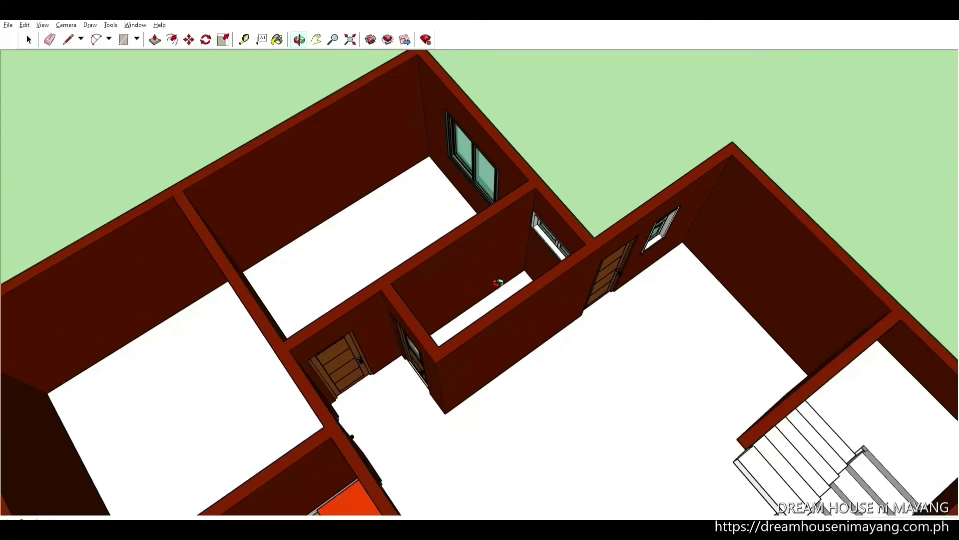
{"action": "scroll", "coordinate": [533, 251], "scroll_direction": "up", "scroll_amount": 2}
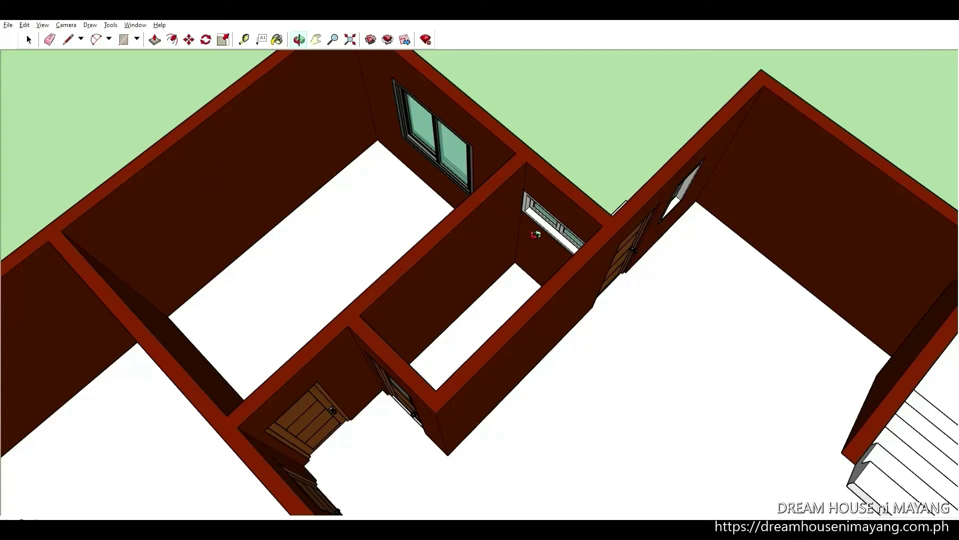
{"action": "scroll", "coordinate": [536, 234], "scroll_direction": "down", "scroll_amount": 2}
{"action": "left_click_drag", "start_coordinate": [535, 235], "coordinate": [535, 154]}
{"action": "scroll", "coordinate": [517, 178], "scroll_direction": "up", "scroll_amount": 2}
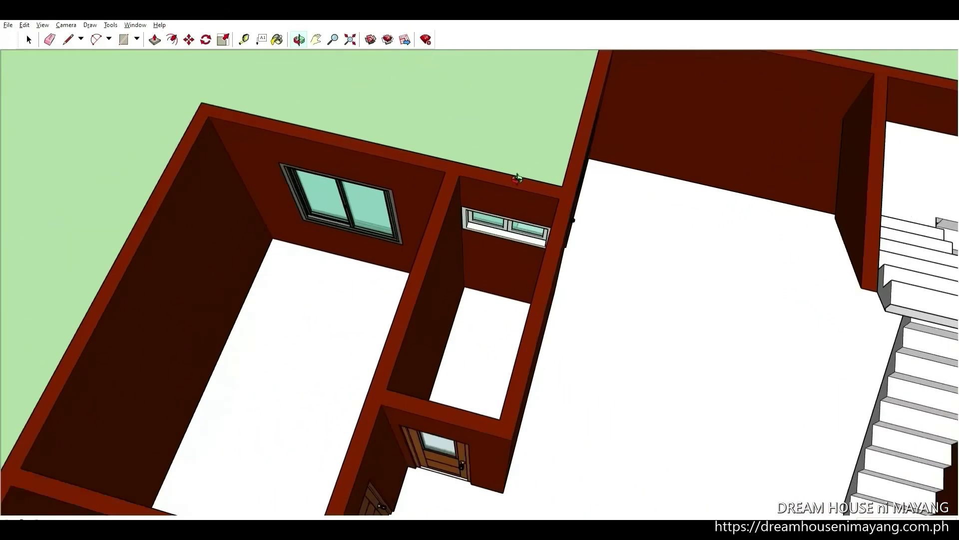
{"action": "mouse_move", "coordinate": [484, 206]}
{"action": "left_mouse_down"}
{"action": "mouse_move", "coordinate": [509, 210]}
{"action": "mouse_move", "coordinate": [502, 202]}
{"action": "left_mouse_up"}
{"action": "scroll", "coordinate": [503, 203], "scroll_direction": "up", "scroll_amount": 3}
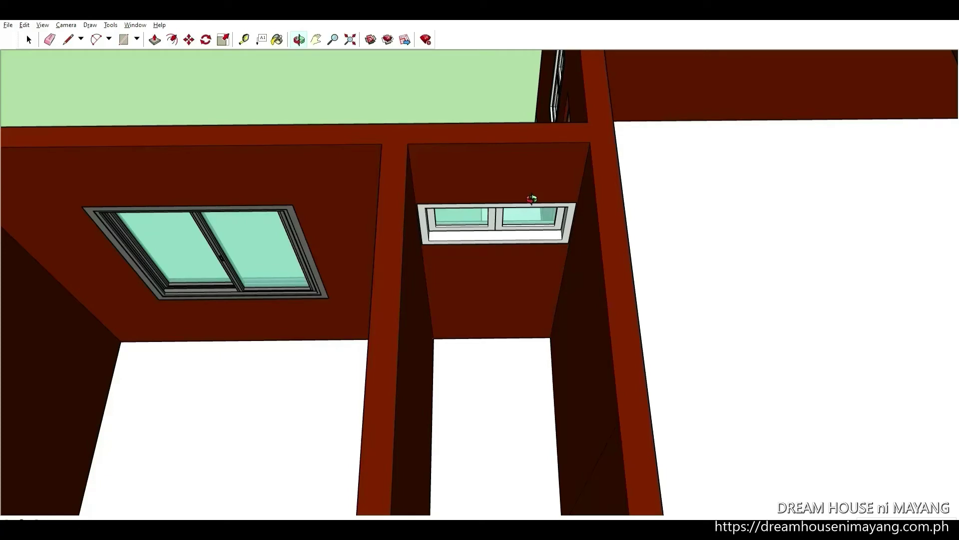
{"action": "scroll", "coordinate": [494, 205], "scroll_direction": "down", "scroll_amount": 5}
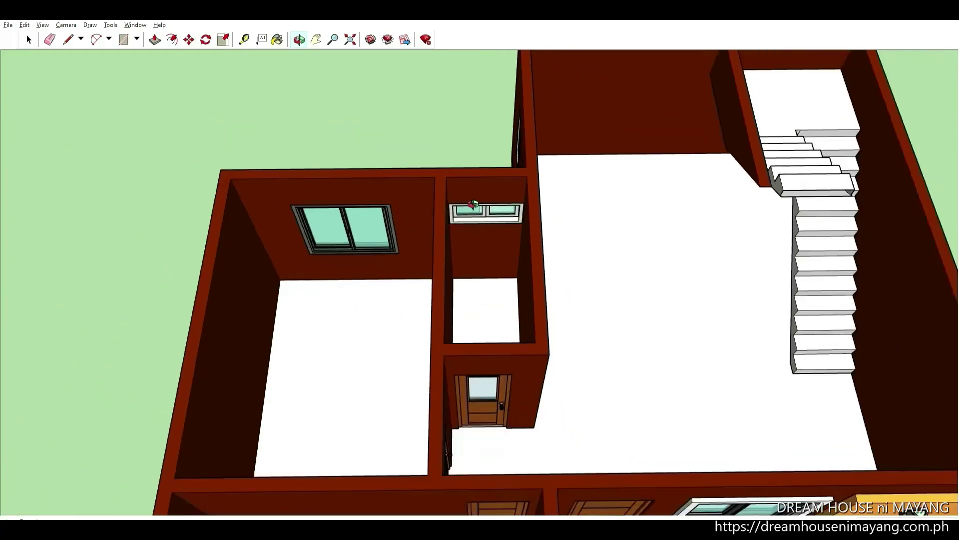
{"action": "scroll", "coordinate": [578, 185], "scroll_direction": "up", "scroll_amount": 3}
{"action": "scroll", "coordinate": [515, 197], "scroll_direction": "down", "scroll_amount": 5}
{"action": "mouse_move", "coordinate": [515, 198]}
{"action": "left_mouse_down"}
{"action": "mouse_move", "coordinate": [657, 190]}
{"action": "mouse_move", "coordinate": [612, 167]}
{"action": "left_mouse_up"}
{"action": "scroll", "coordinate": [612, 166], "scroll_direction": "up", "scroll_amount": 3}
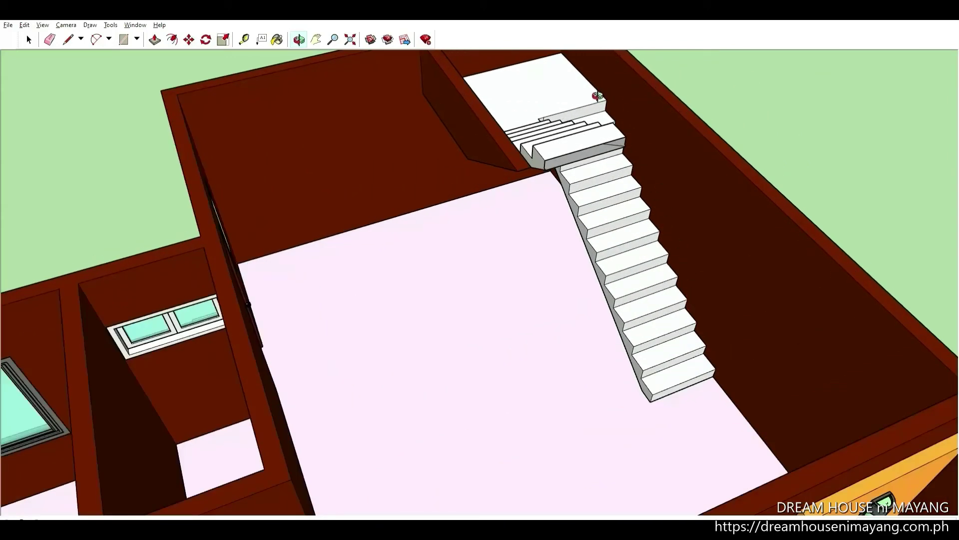
{"action": "scroll", "coordinate": [562, 250], "scroll_direction": "down", "scroll_amount": 3}
{"action": "mouse_move", "coordinate": [562, 251]}
{"action": "left_mouse_down"}
{"action": "mouse_move", "coordinate": [476, 314]}
{"action": "mouse_move", "coordinate": [550, 310]}
{"action": "mouse_move", "coordinate": [565, 296]}
{"action": "left_mouse_up"}
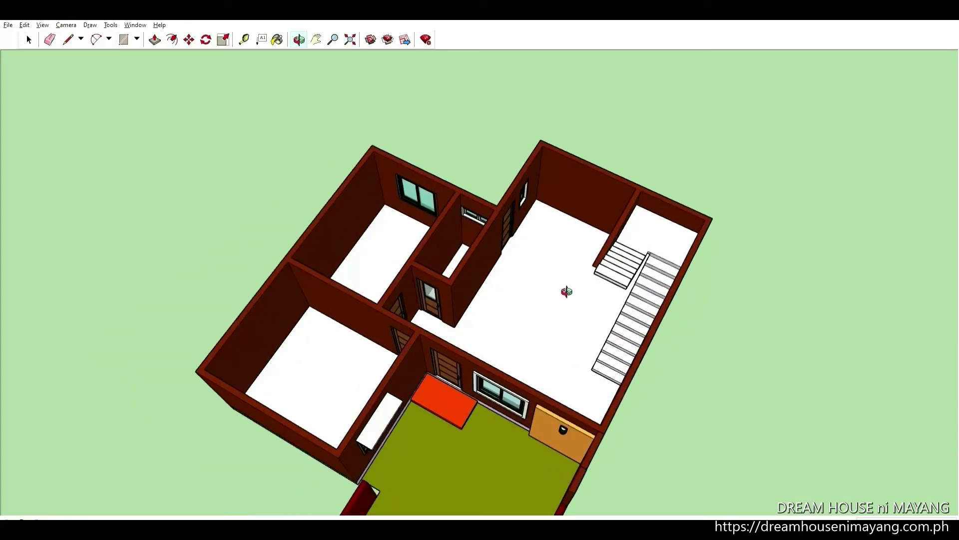
Step: Draw edges across wall tops to cap the left rooms and large room with faces
{"action": "key", "text": "l"}
{"action": "left_click", "coordinate": [500, 207]}
{"action": "left_click", "coordinate": [418, 326]}
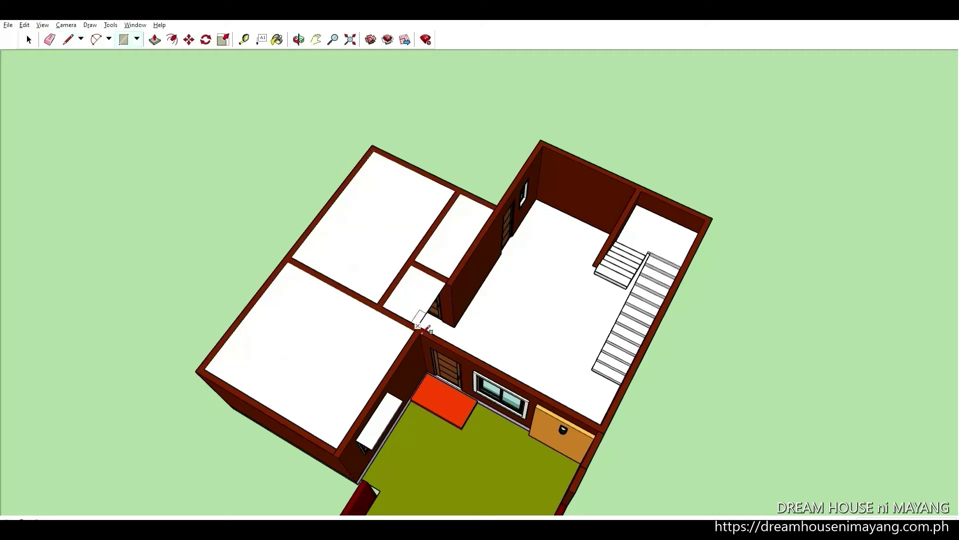
{"action": "left_click", "coordinate": [541, 143]}
{"action": "left_click", "coordinate": [649, 186]}
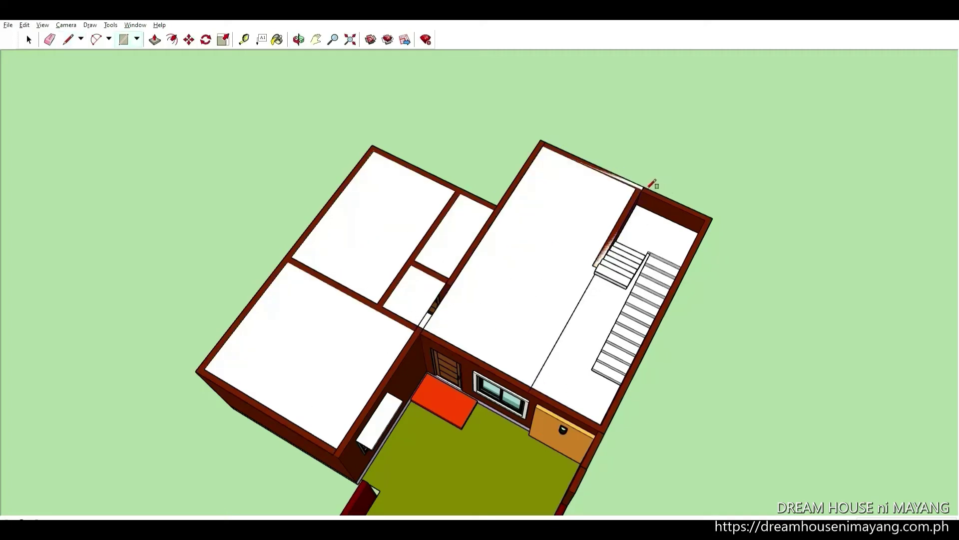
{"action": "scroll", "coordinate": [652, 184], "scroll_direction": "up", "scroll_amount": 1}
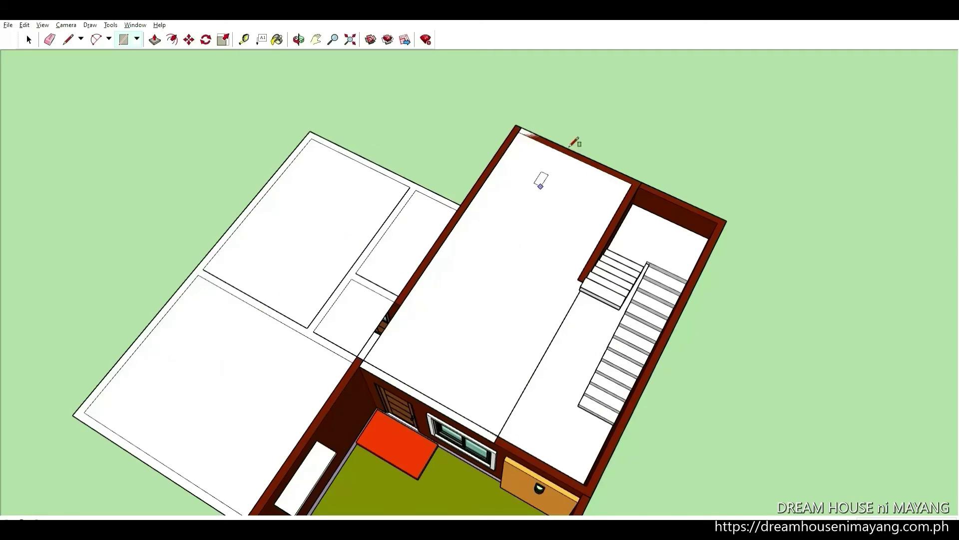
{"action": "scroll", "coordinate": [522, 210], "scroll_direction": "down", "scroll_amount": 3}
{"action": "scroll", "coordinate": [705, 260], "scroll_direction": "up", "scroll_amount": 2}
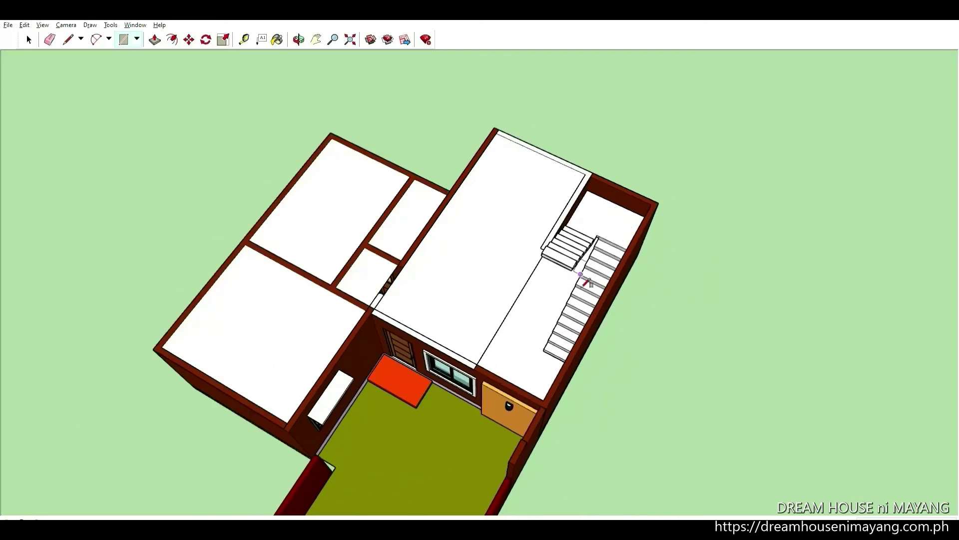
{"action": "scroll", "coordinate": [584, 283], "scroll_direction": "up", "scroll_amount": 2}
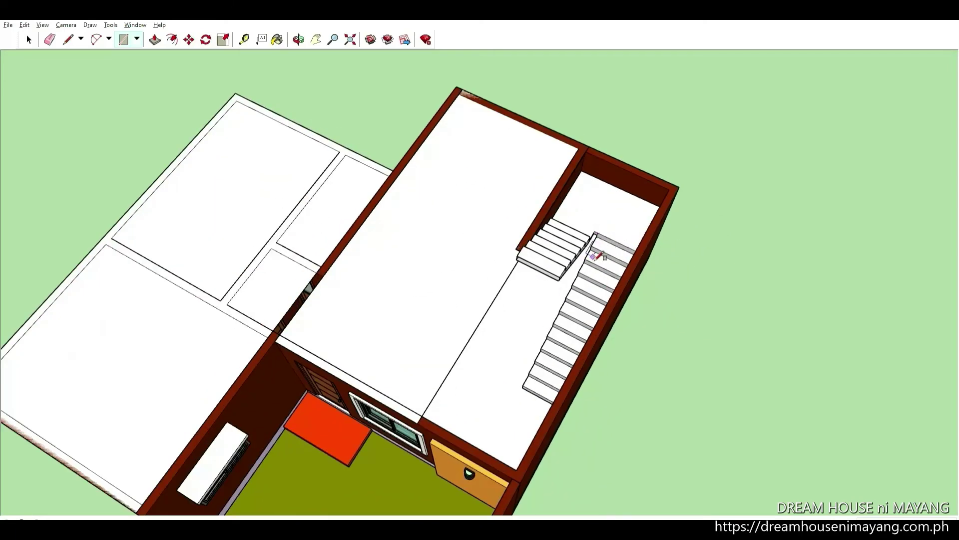
{"action": "scroll", "coordinate": [597, 256], "scroll_direction": "down", "scroll_amount": 2}
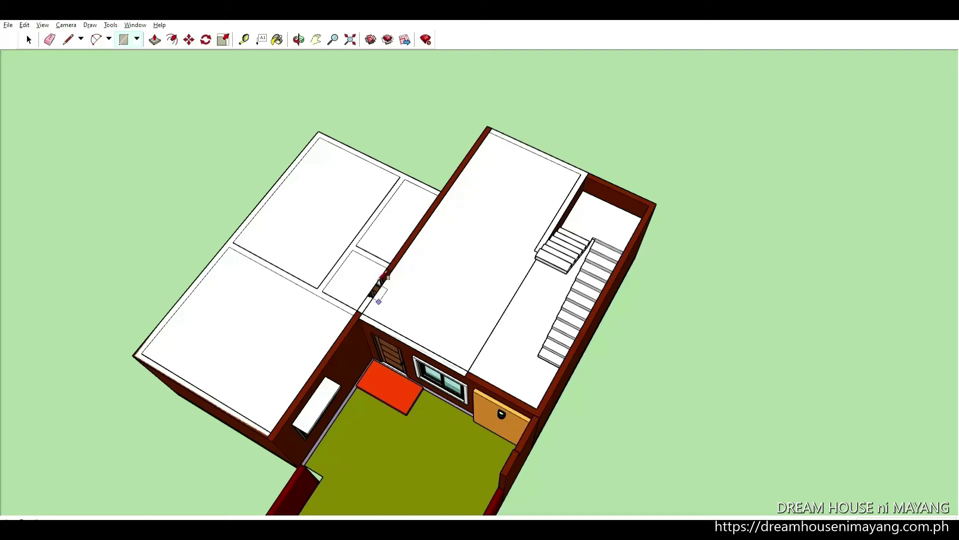
Step: Delete the right roof slab over the large room and select the left slab
{"action": "left_click", "coordinate": [453, 217]}
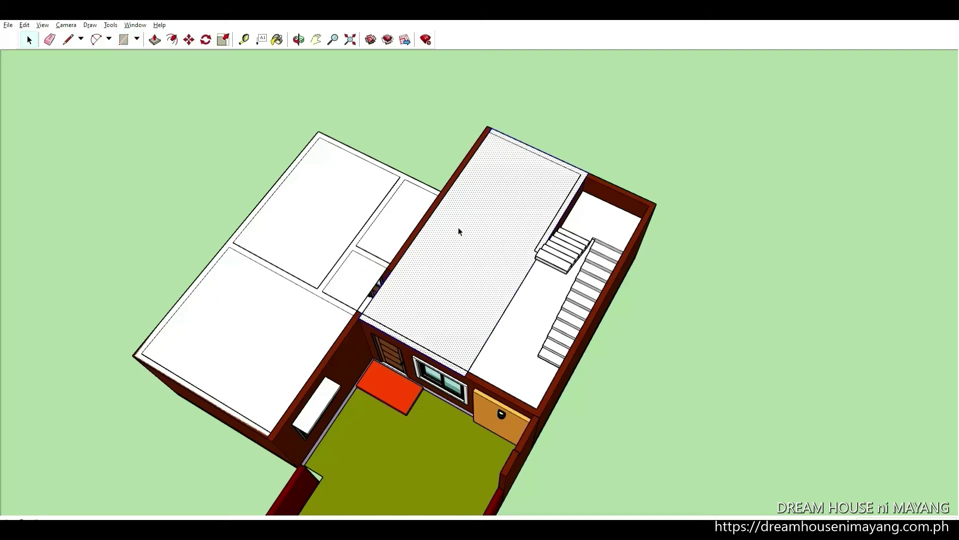
{"action": "key", "text": "Delete"}
{"action": "left_click", "coordinate": [318, 199]}
Step: Delete the left roof slab to expose the ground-floor rooms
{"action": "key", "text": "Delete"}
{"action": "scroll", "coordinate": [622, 239], "scroll_direction": "up", "scroll_amount": 2}
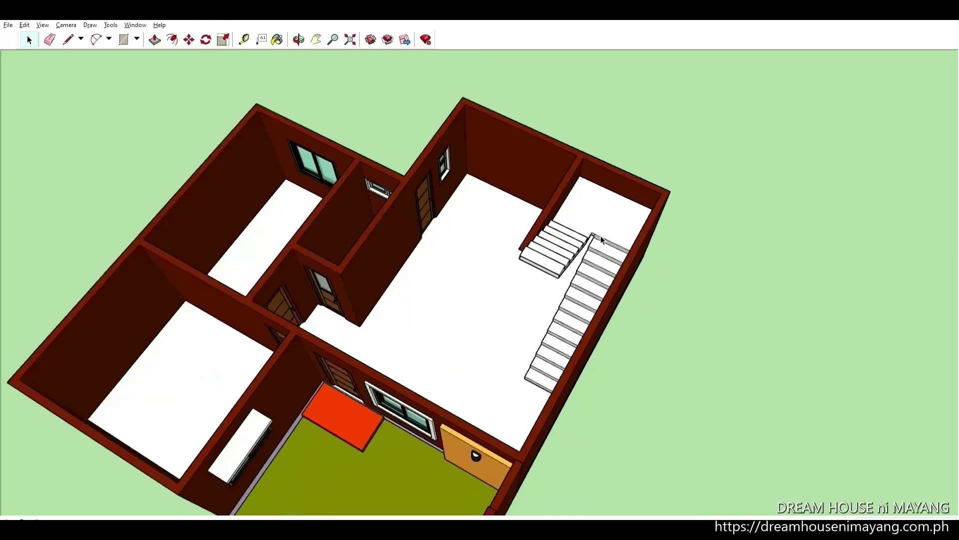
{"action": "scroll", "coordinate": [622, 239], "scroll_direction": "up", "scroll_amount": 3}
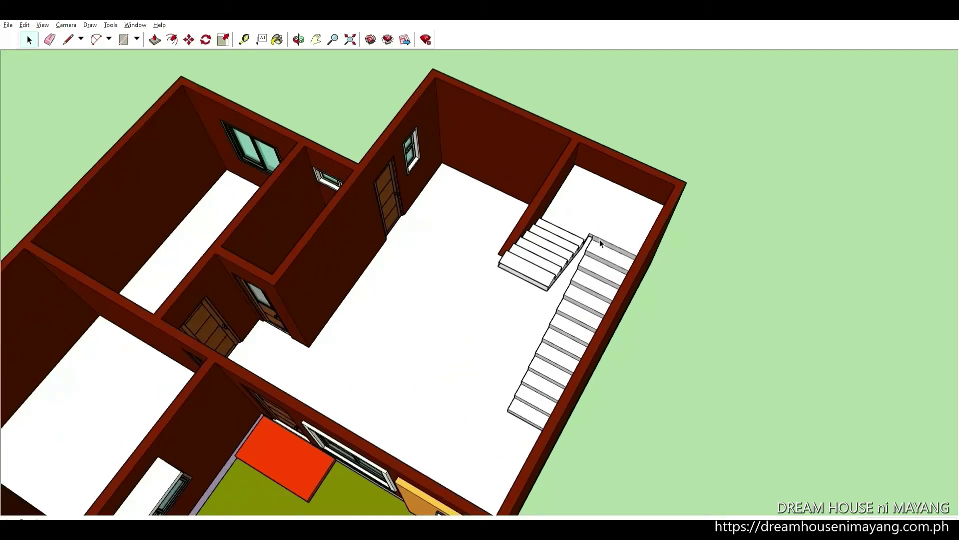
{"action": "scroll", "coordinate": [578, 271], "scroll_direction": "down", "scroll_amount": 2}
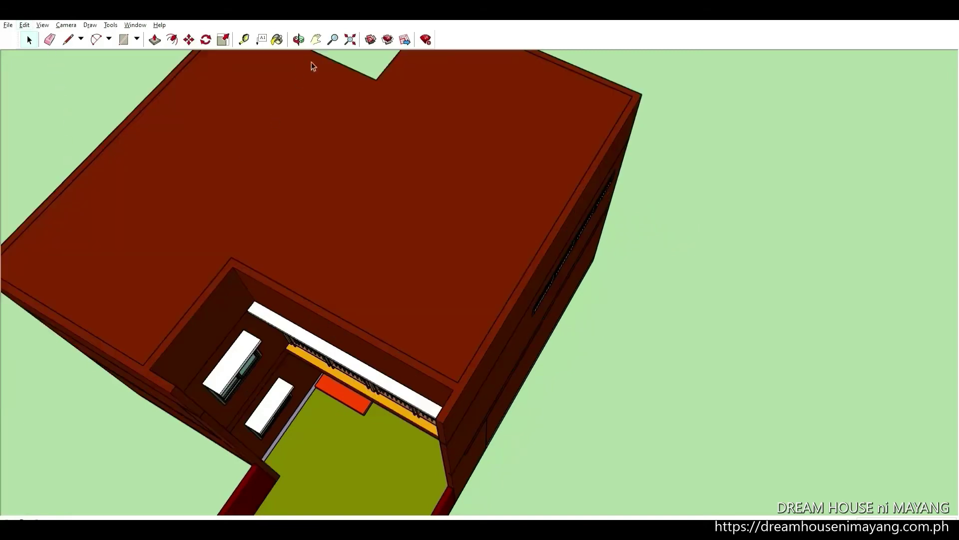
Step: Bring back the full two-storey house and delete its upper roof to open the upper rooms
{"action": "left_click", "coordinate": [298, 39]}
{"action": "left_click_drag", "start_coordinate": [350, 209], "coordinate": [377, 94]}
{"action": "key", "text": "space"}
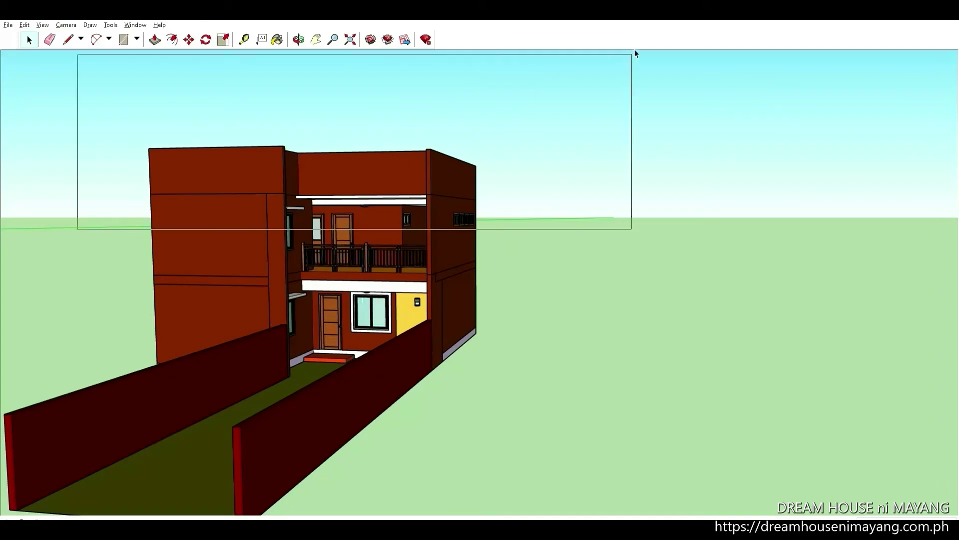
{"action": "left_click_drag", "start_coordinate": [76, 231], "coordinate": [633, 54]}
{"action": "key", "text": "Delete"}
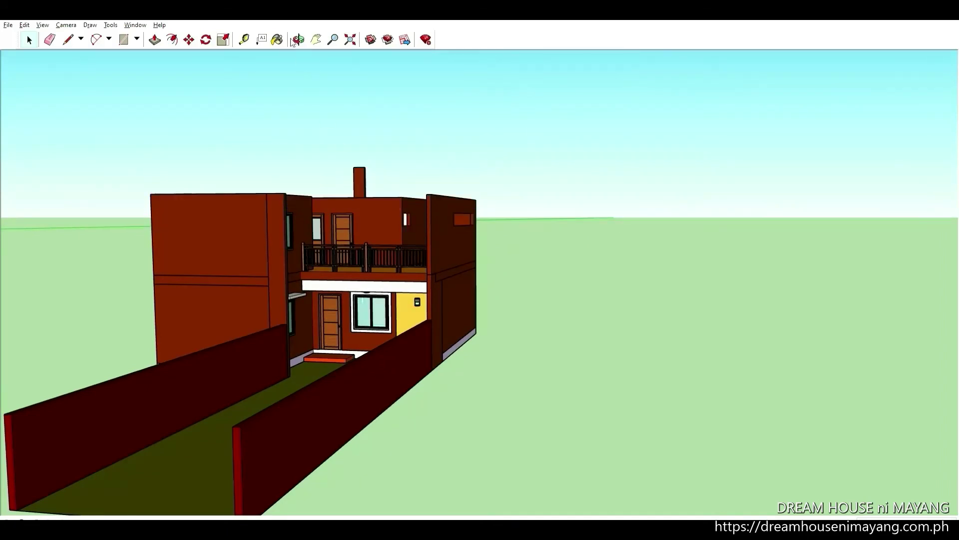
{"action": "left_click", "coordinate": [299, 40]}
{"action": "left_click_drag", "start_coordinate": [323, 109], "coordinate": [306, 143]}
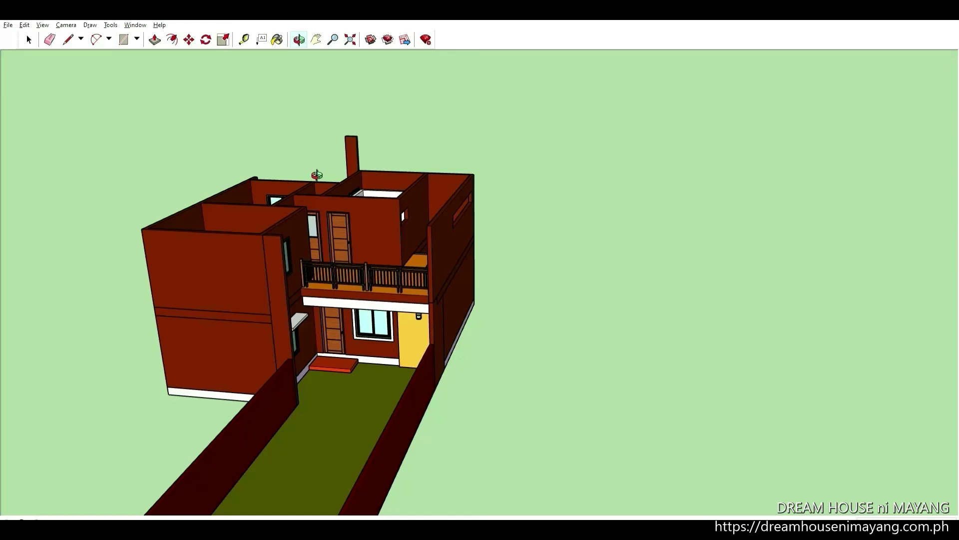
{"action": "mouse_move", "coordinate": [319, 172]}
{"action": "left_mouse_down"}
{"action": "mouse_move", "coordinate": [317, 151]}
{"action": "mouse_move", "coordinate": [316, 226]}
{"action": "mouse_move", "coordinate": [429, 327]}
{"action": "mouse_move", "coordinate": [219, 263]}
{"action": "mouse_move", "coordinate": [255, 334]}
{"action": "mouse_move", "coordinate": [280, 325]}
{"action": "mouse_move", "coordinate": [278, 300]}
{"action": "left_mouse_up"}
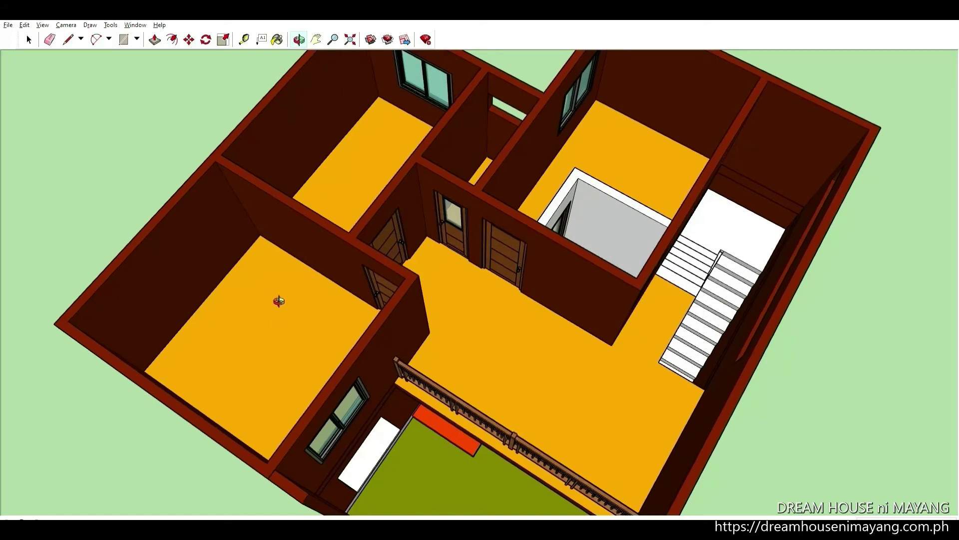
{"action": "left_click_drag", "start_coordinate": [260, 335], "coordinate": [261, 318]}
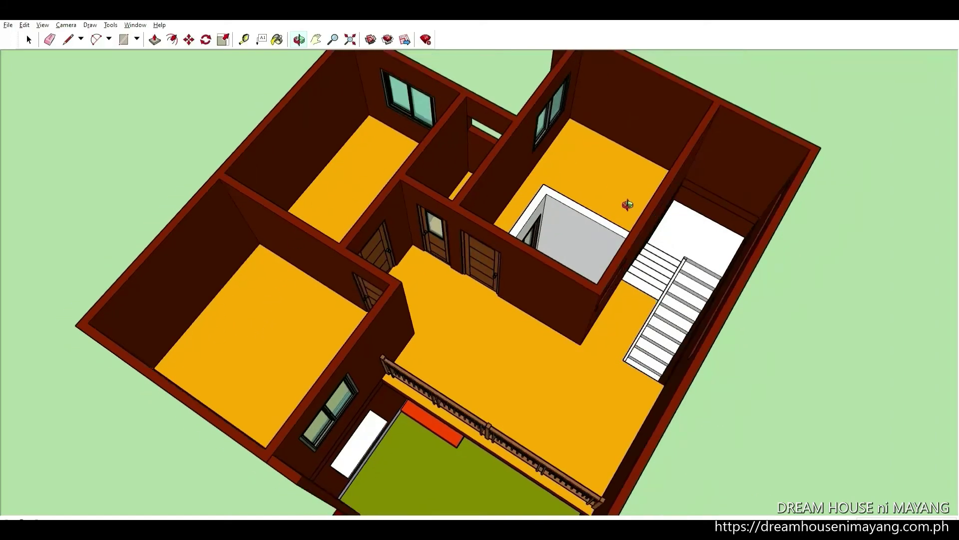
{"action": "mouse_move", "coordinate": [627, 205]}
{"action": "left_mouse_down"}
{"action": "mouse_move", "coordinate": [568, 156]}
{"action": "mouse_move", "coordinate": [598, 185]}
{"action": "mouse_move", "coordinate": [659, 185]}
{"action": "left_mouse_up"}
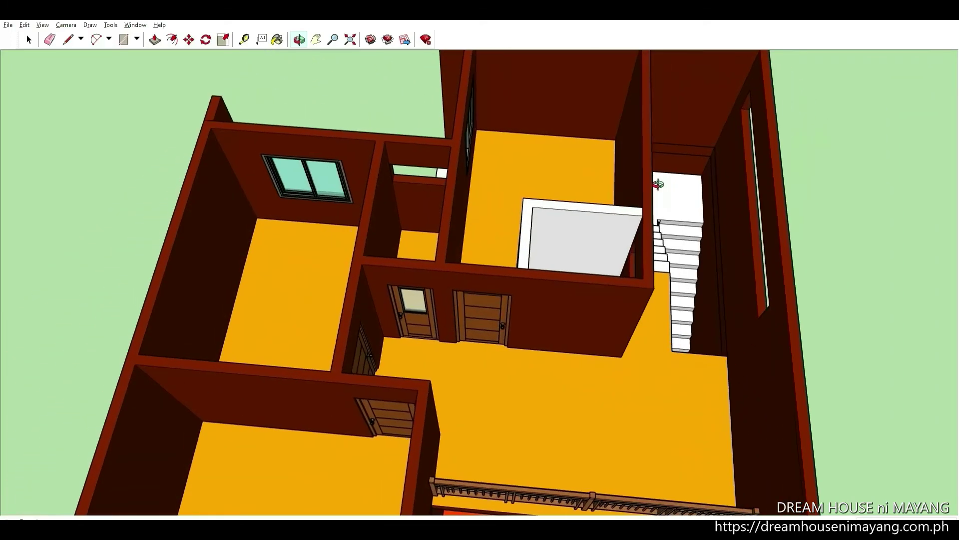
{"action": "mouse_move", "coordinate": [445, 246]}
{"action": "left_mouse_down"}
{"action": "mouse_move", "coordinate": [438, 196]}
{"action": "mouse_move", "coordinate": [342, 270]}
{"action": "mouse_move", "coordinate": [331, 215]}
{"action": "left_mouse_up"}
{"action": "left_click_drag", "start_coordinate": [311, 296], "coordinate": [515, 177]}
{"action": "left_click_drag", "start_coordinate": [481, 259], "coordinate": [508, 176]}
{"action": "left_click_drag", "start_coordinate": [474, 236], "coordinate": [507, 206]}
{"action": "left_click_drag", "start_coordinate": [502, 270], "coordinate": [532, 312]}
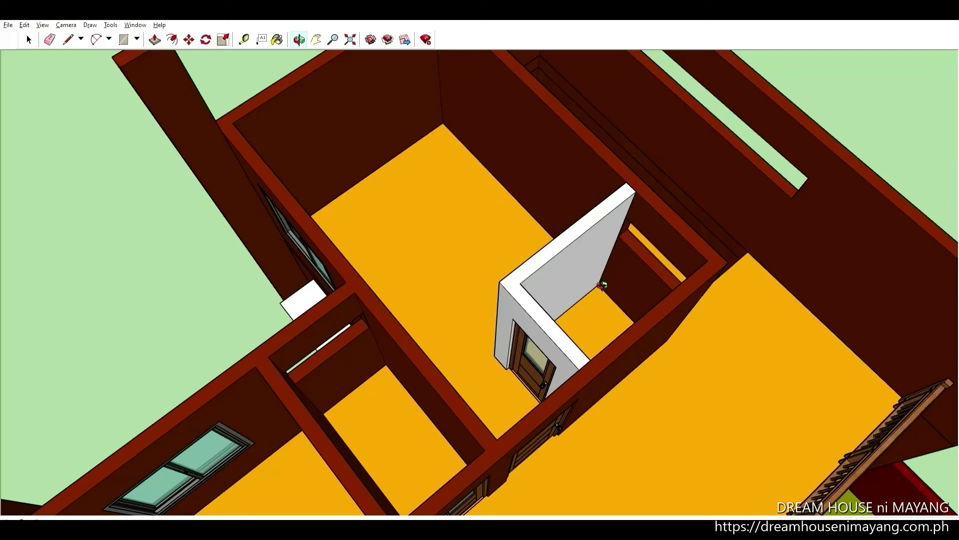
{"action": "left_click_drag", "start_coordinate": [581, 268], "coordinate": [519, 244]}
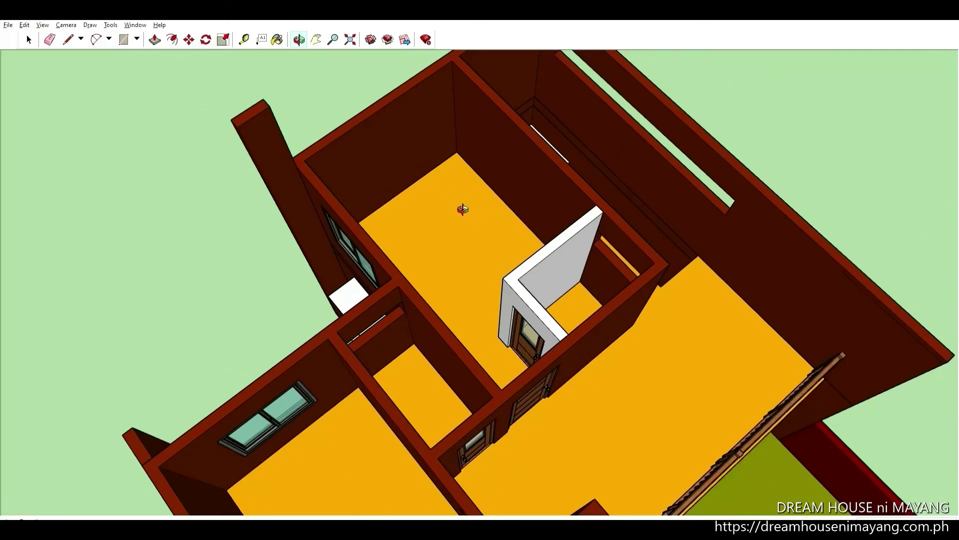
{"action": "scroll", "coordinate": [465, 208], "scroll_direction": "down", "scroll_amount": 3}
{"action": "mouse_move", "coordinate": [509, 269]}
{"action": "left_mouse_down"}
{"action": "mouse_move", "coordinate": [198, 251]}
{"action": "mouse_move", "coordinate": [352, 320]}
{"action": "left_mouse_up"}
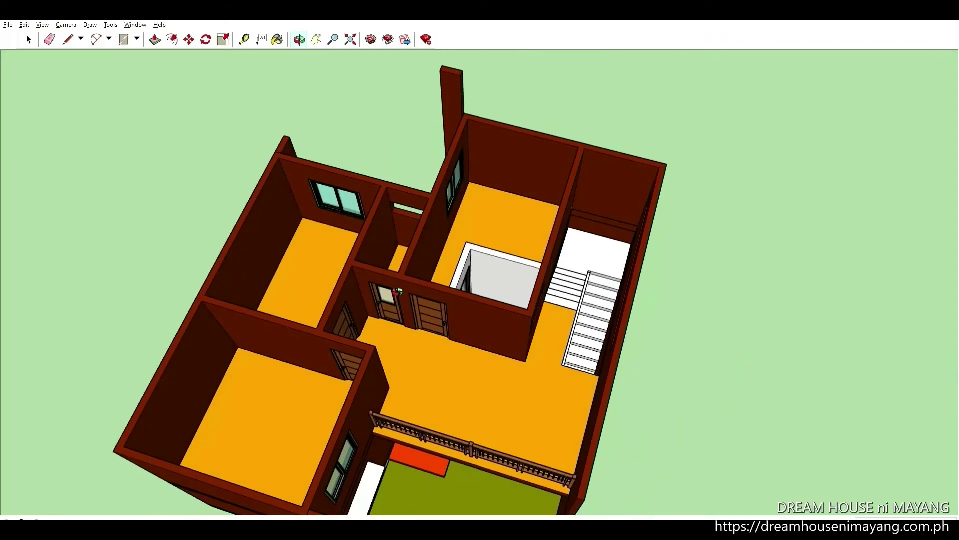
{"action": "left_click_drag", "start_coordinate": [499, 210], "coordinate": [520, 190]}
{"action": "scroll", "coordinate": [536, 172], "scroll_direction": "up", "scroll_amount": 3}
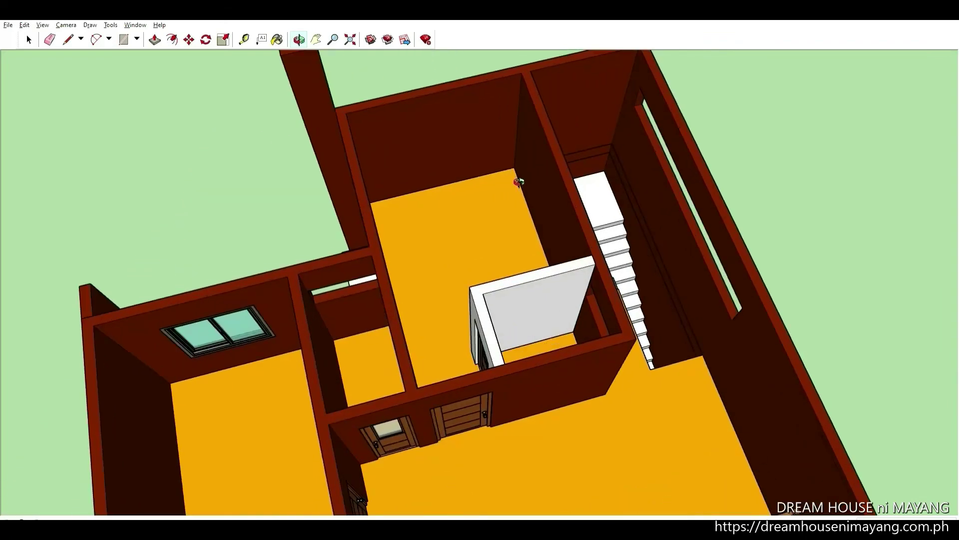
{"action": "scroll", "coordinate": [479, 224], "scroll_direction": "down", "scroll_amount": 2}
{"action": "scroll", "coordinate": [493, 204], "scroll_direction": "up", "scroll_amount": 2}
{"action": "left_click_drag", "start_coordinate": [480, 216], "coordinate": [485, 243]}
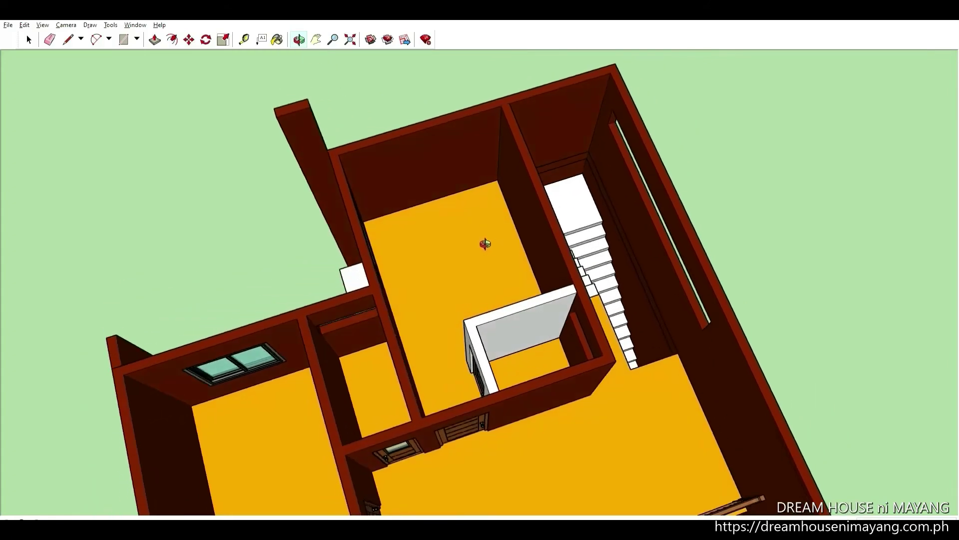
{"action": "scroll", "coordinate": [274, 268], "scroll_direction": "down", "scroll_amount": 3}
{"action": "mouse_move", "coordinate": [275, 268]}
{"action": "left_mouse_down"}
{"action": "mouse_move", "coordinate": [339, 263]}
{"action": "mouse_move", "coordinate": [186, 290]}
{"action": "mouse_move", "coordinate": [243, 257]}
{"action": "mouse_move", "coordinate": [273, 335]}
{"action": "left_mouse_up"}
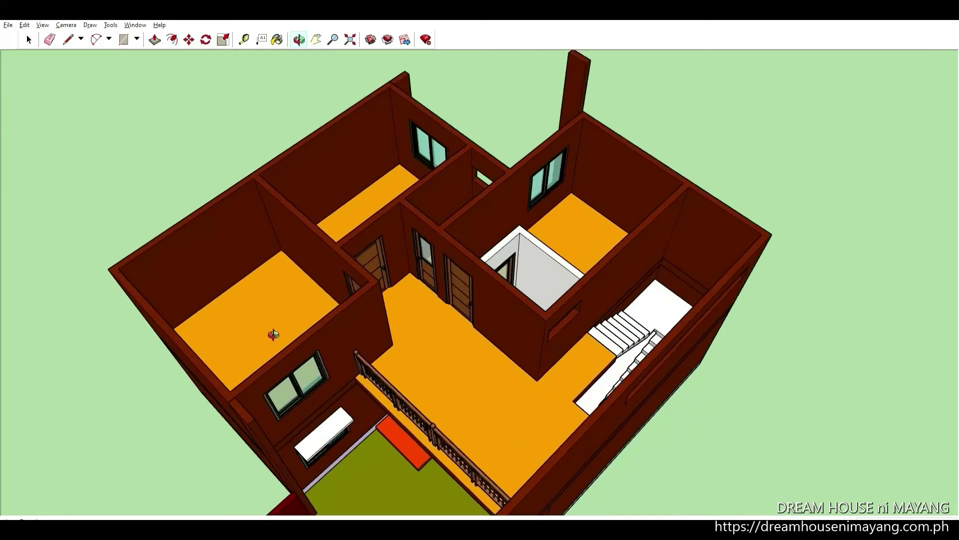
{"action": "left_click_drag", "start_coordinate": [391, 331], "coordinate": [393, 152]}
{"action": "scroll", "coordinate": [393, 151], "scroll_direction": "up", "scroll_amount": 3}
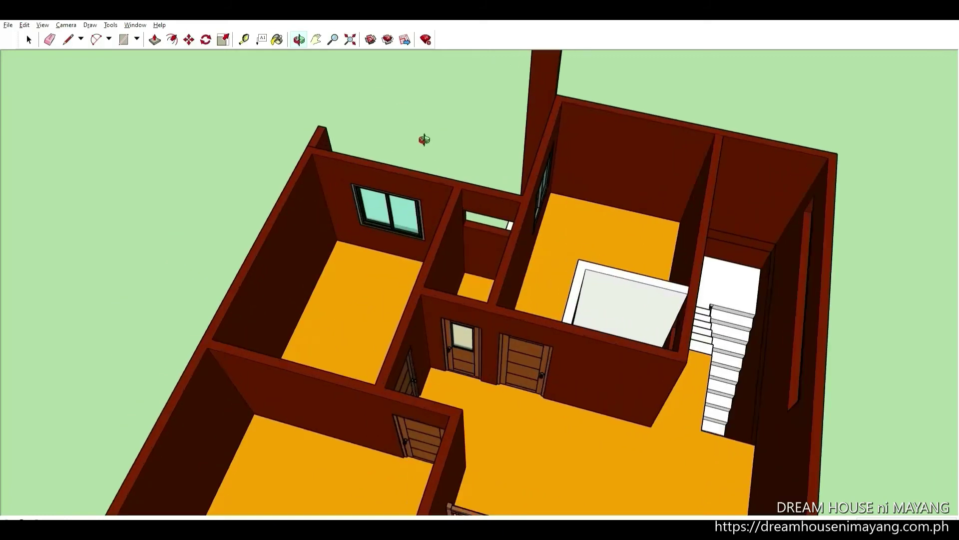
{"action": "scroll", "coordinate": [484, 224], "scroll_direction": "up", "scroll_amount": 1}
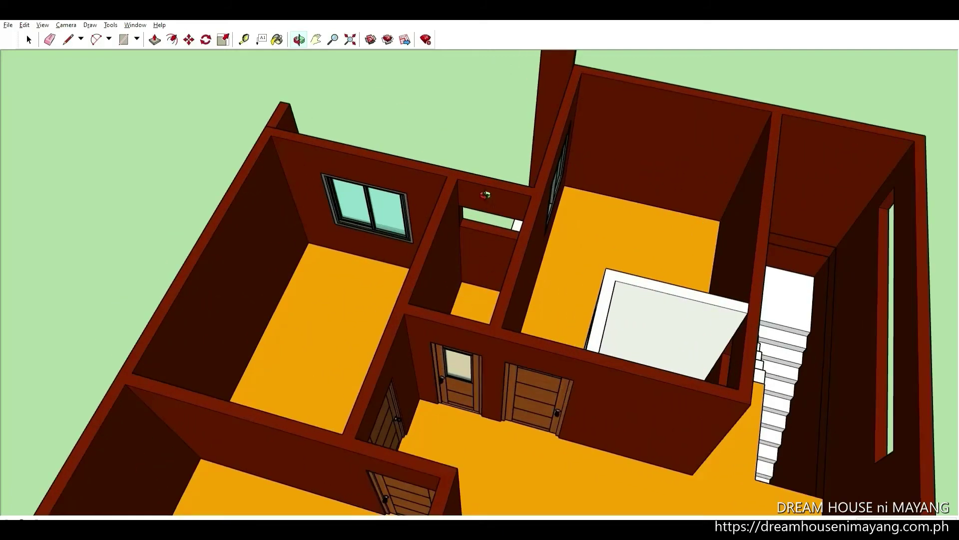
{"action": "scroll", "coordinate": [516, 195], "scroll_direction": "up", "scroll_amount": 1}
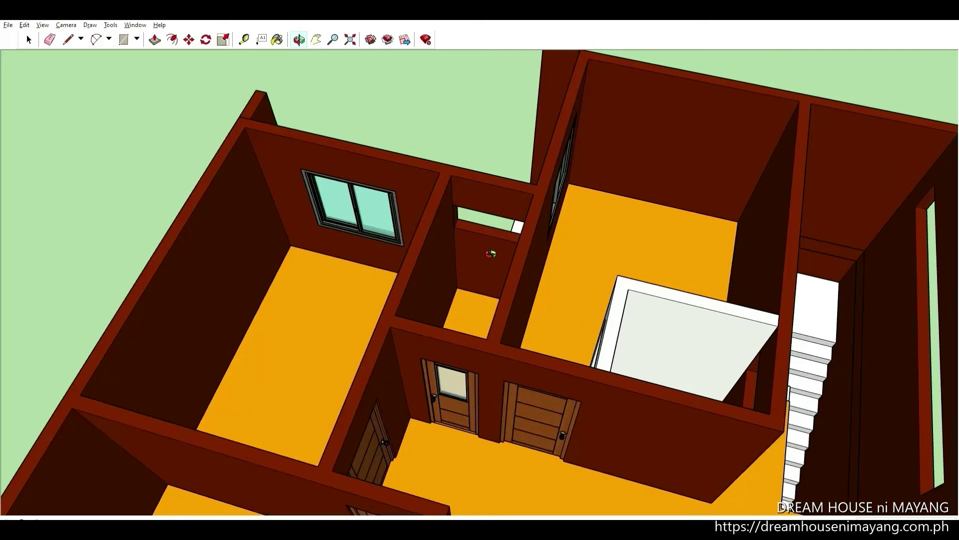
{"action": "left_click_drag", "start_coordinate": [478, 243], "coordinate": [614, 249]}
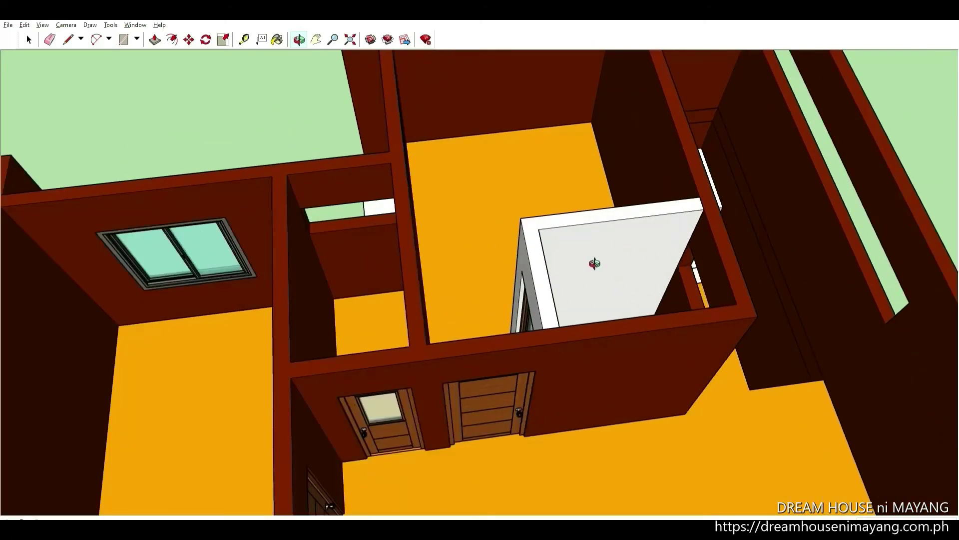
{"action": "mouse_move", "coordinate": [599, 298]}
{"action": "left_mouse_down"}
{"action": "mouse_move", "coordinate": [486, 344]}
{"action": "mouse_move", "coordinate": [162, 428]}
{"action": "left_mouse_up"}
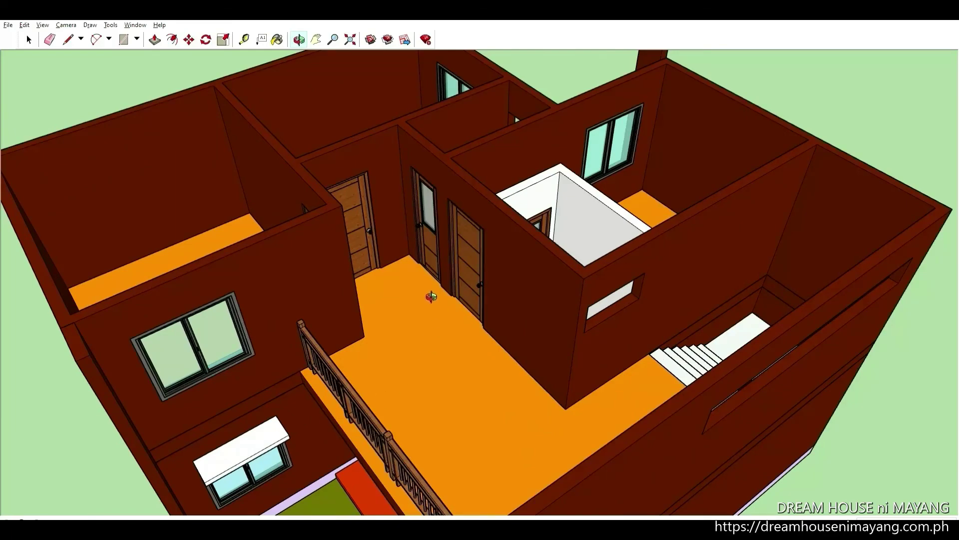
{"action": "left_click_drag", "start_coordinate": [636, 358], "coordinate": [605, 425]}
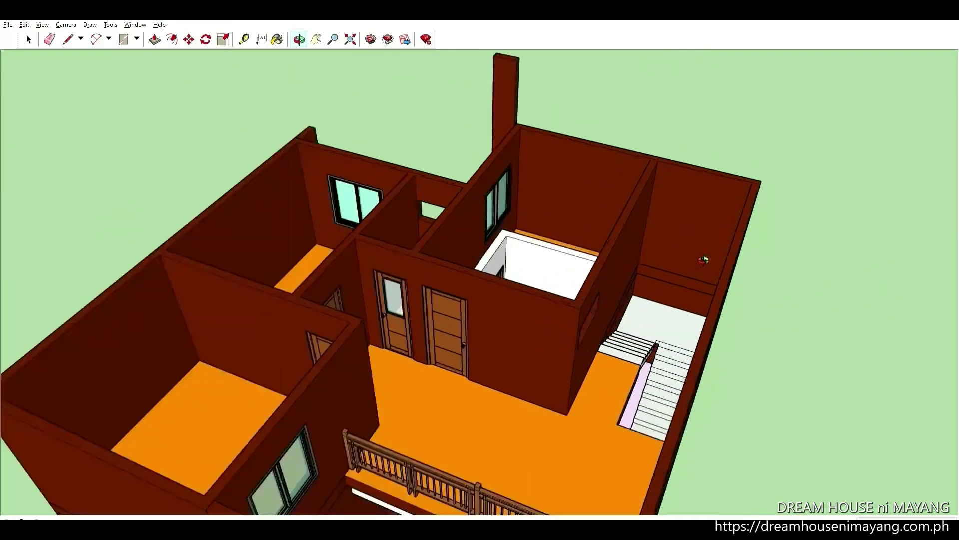
{"action": "mouse_move", "coordinate": [637, 349]}
{"action": "left_mouse_down"}
{"action": "mouse_move", "coordinate": [700, 285]}
{"action": "mouse_move", "coordinate": [655, 356]}
{"action": "mouse_move", "coordinate": [741, 274]}
{"action": "left_mouse_up"}
{"action": "scroll", "coordinate": [654, 356], "scroll_direction": "down", "scroll_amount": 3}
{"action": "scroll", "coordinate": [690, 278], "scroll_direction": "up", "scroll_amount": 4}
{"action": "scroll", "coordinate": [696, 258], "scroll_direction": "up", "scroll_amount": 3}
{"action": "key", "text": "F3"}
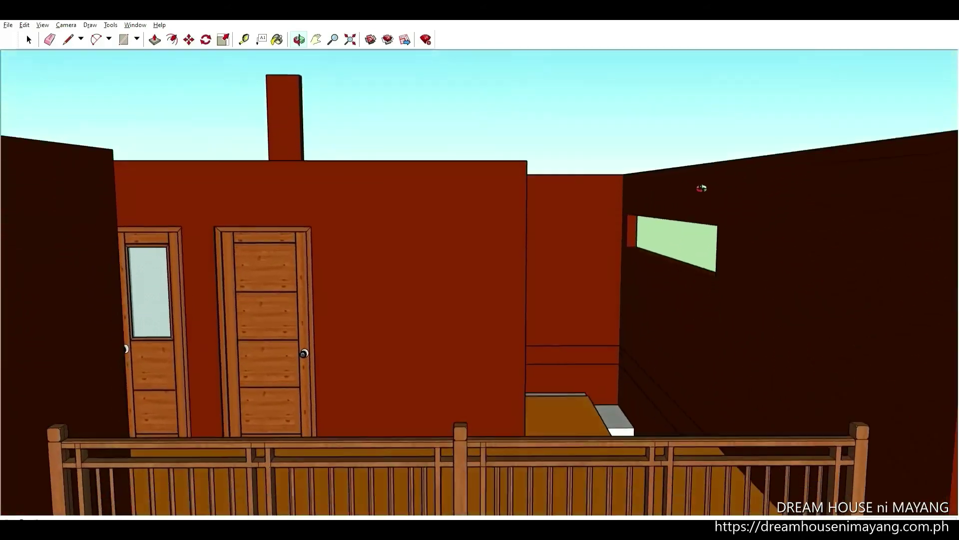
{"action": "scroll", "coordinate": [687, 208], "scroll_direction": "up", "scroll_amount": 3}
{"action": "key", "text": "space"}
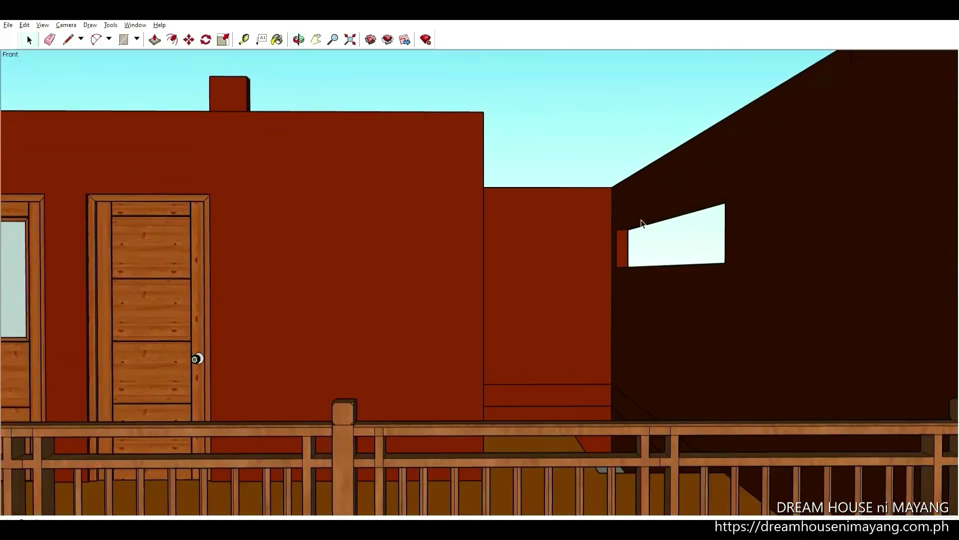
{"action": "left_click", "coordinate": [299, 40]}
{"action": "left_click_drag", "start_coordinate": [454, 137], "coordinate": [671, 212]}
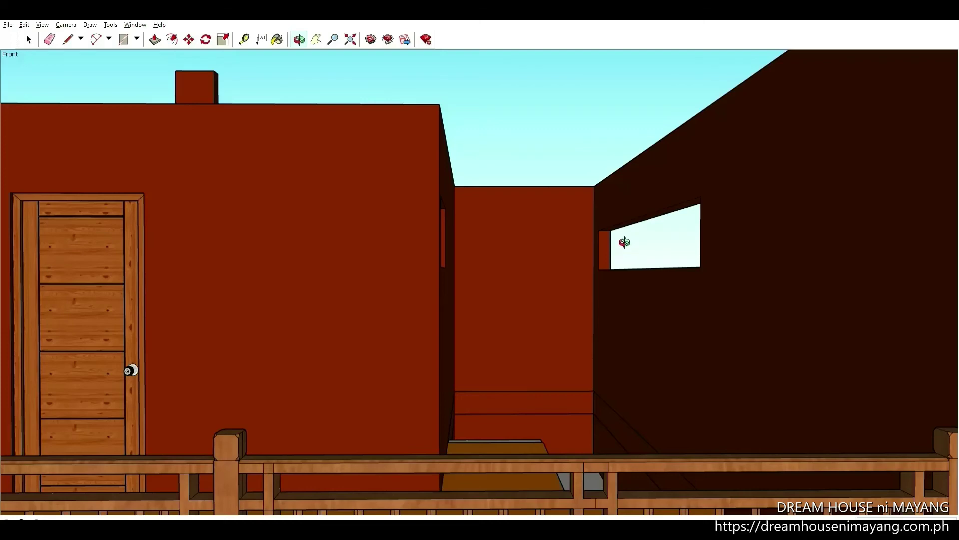
{"action": "mouse_move", "coordinate": [625, 242]}
{"action": "left_mouse_down"}
{"action": "mouse_move", "coordinate": [670, 252]}
{"action": "mouse_move", "coordinate": [508, 274]}
{"action": "left_mouse_up"}
{"action": "scroll", "coordinate": [613, 268], "scroll_direction": "down", "scroll_amount": 5}
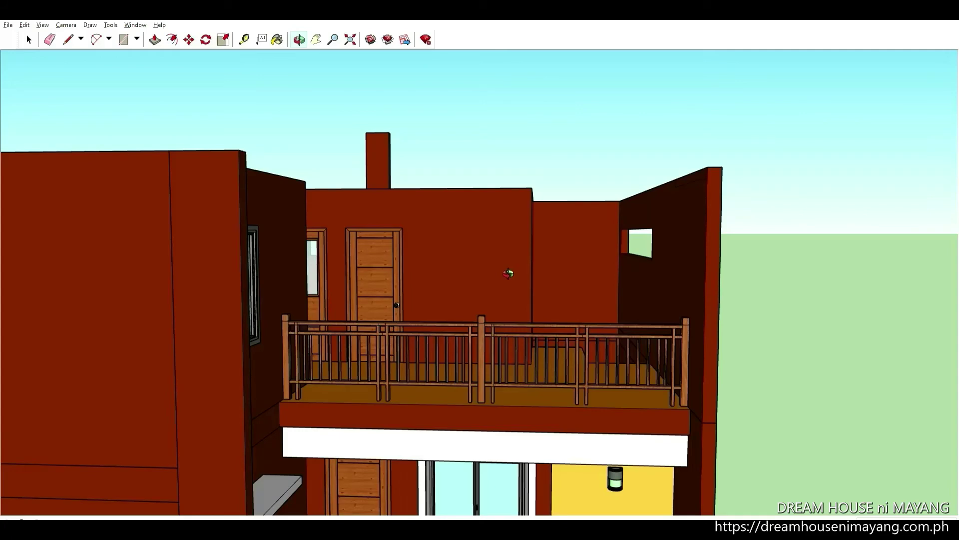
{"action": "scroll", "coordinate": [739, 261], "scroll_direction": "up", "scroll_amount": 3}
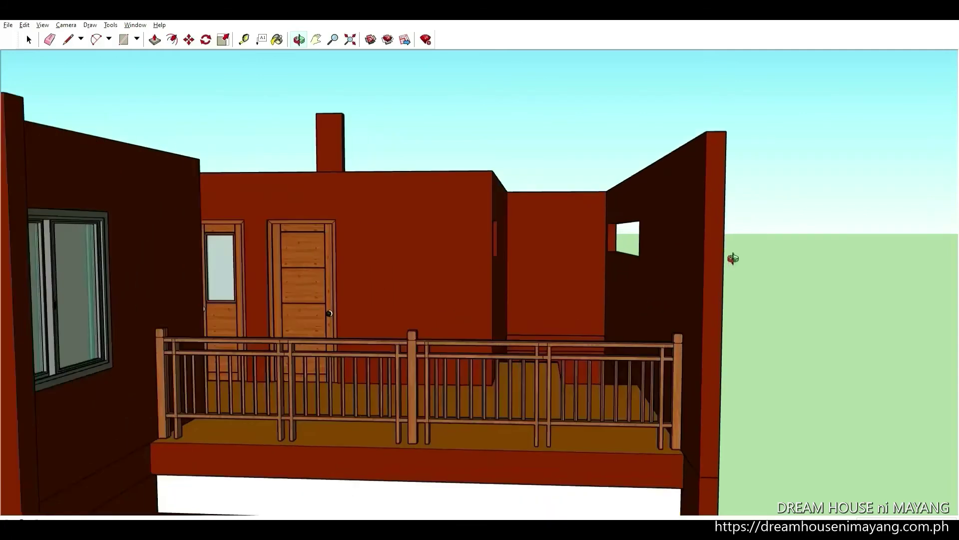
{"action": "scroll", "coordinate": [713, 252], "scroll_direction": "up", "scroll_amount": 3}
{"action": "scroll", "coordinate": [636, 220], "scroll_direction": "up", "scroll_amount": 3}
{"action": "scroll", "coordinate": [676, 263], "scroll_direction": "up", "scroll_amount": 3}
{"action": "left_click_drag", "start_coordinate": [676, 263], "coordinate": [627, 253]}
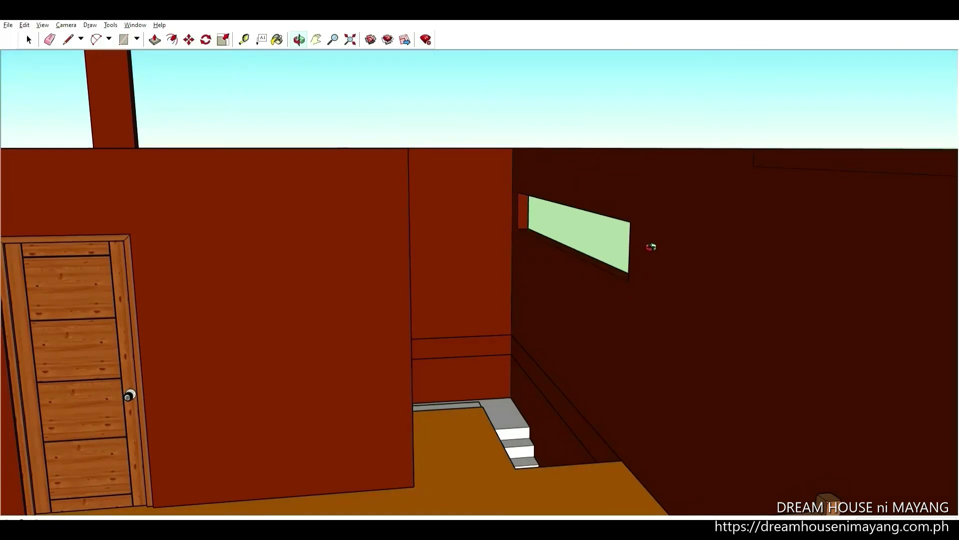
{"action": "scroll", "coordinate": [536, 222], "scroll_direction": "down", "scroll_amount": 3}
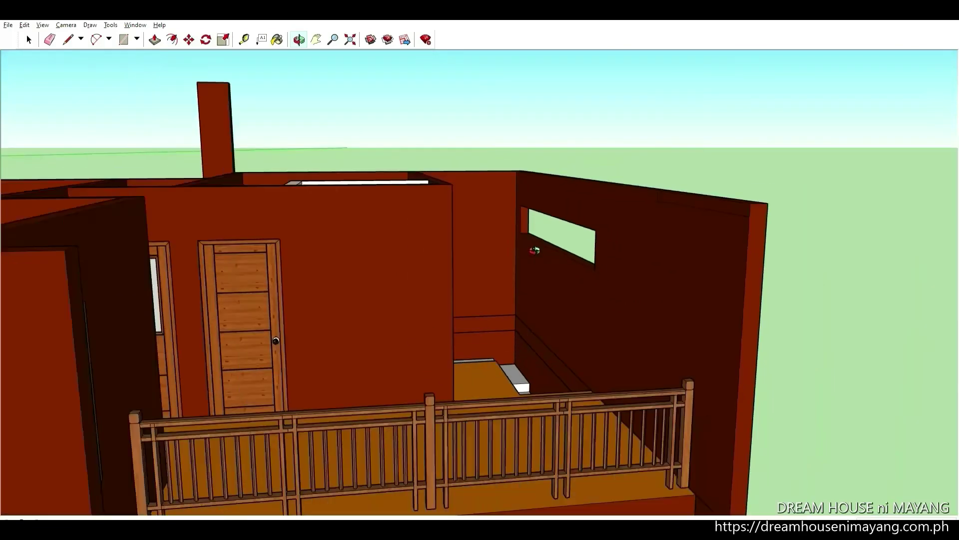
{"action": "scroll", "coordinate": [574, 292], "scroll_direction": "down", "scroll_amount": 3}
{"action": "left_click_drag", "start_coordinate": [575, 292], "coordinate": [440, 277]}
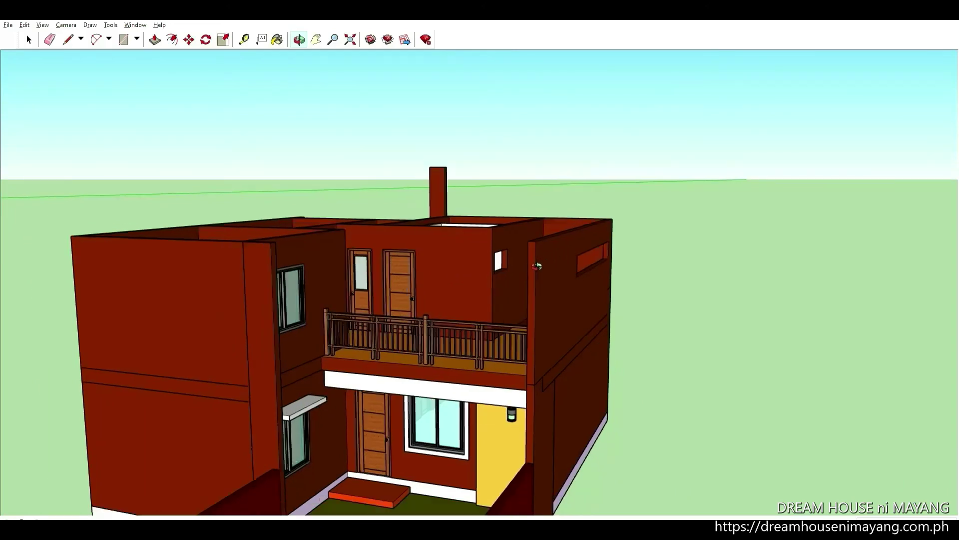
Step: Orbit past the right wall and up to look down on the whole house
{"action": "left_click_drag", "start_coordinate": [554, 255], "coordinate": [561, 261]}
{"action": "scroll", "coordinate": [494, 243], "scroll_direction": "up", "scroll_amount": 2}
{"action": "scroll", "coordinate": [495, 244], "scroll_direction": "down", "scroll_amount": 3}
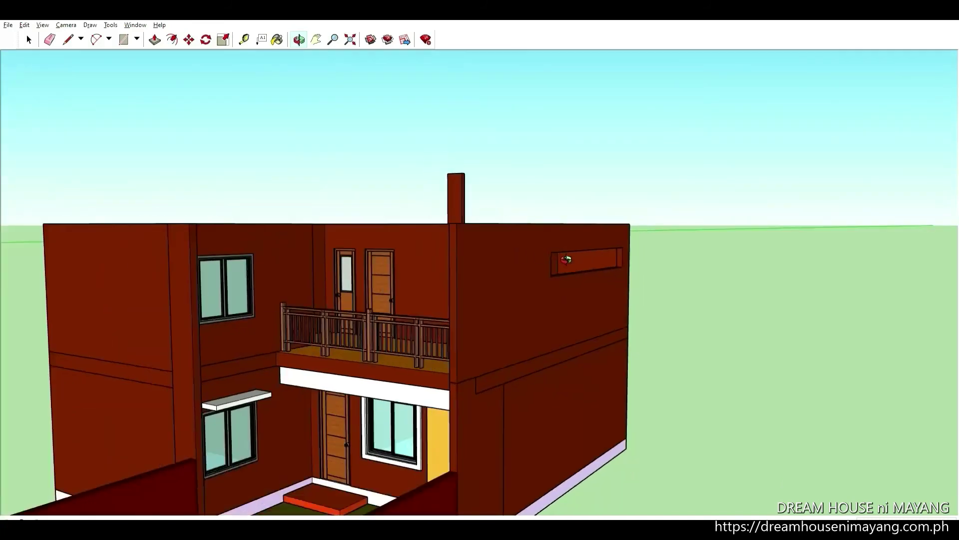
{"action": "scroll", "coordinate": [493, 270], "scroll_direction": "down", "scroll_amount": 1}
{"action": "scroll", "coordinate": [601, 259], "scroll_direction": "up", "scroll_amount": 2}
{"action": "scroll", "coordinate": [601, 259], "scroll_direction": "up", "scroll_amount": 2}
{"action": "scroll", "coordinate": [600, 260], "scroll_direction": "down", "scroll_amount": 2}
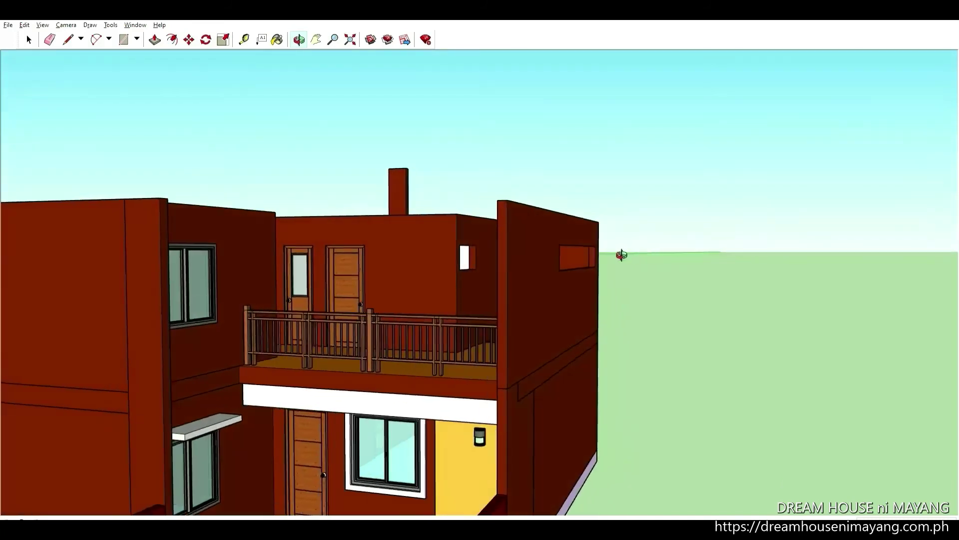
{"action": "mouse_move", "coordinate": [621, 259]}
{"action": "left_mouse_down"}
{"action": "mouse_move", "coordinate": [421, 325]}
{"action": "mouse_move", "coordinate": [187, 301]}
{"action": "left_mouse_up"}
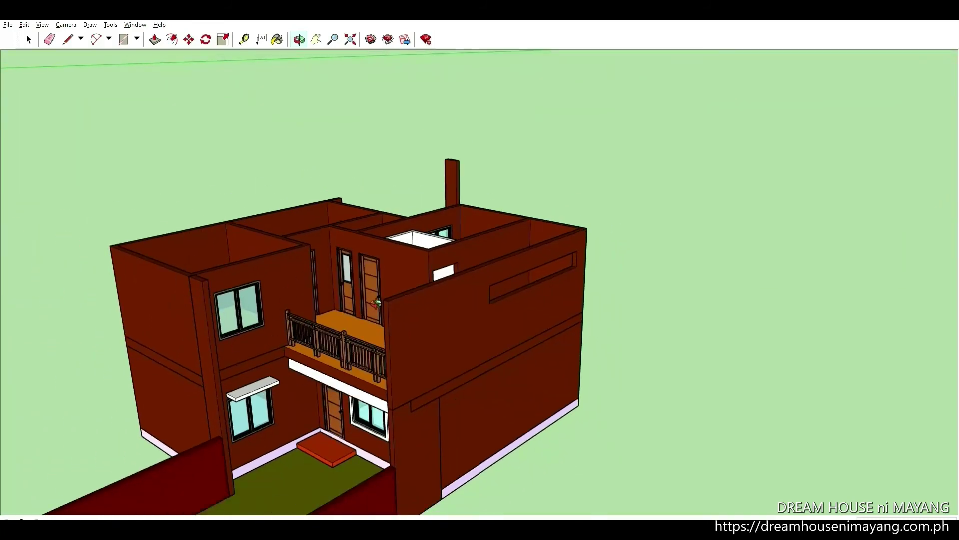
Step: Orbit down past the balcony to centre the entrance front facade
{"action": "left_click_drag", "start_coordinate": [343, 328], "coordinate": [355, 355]}
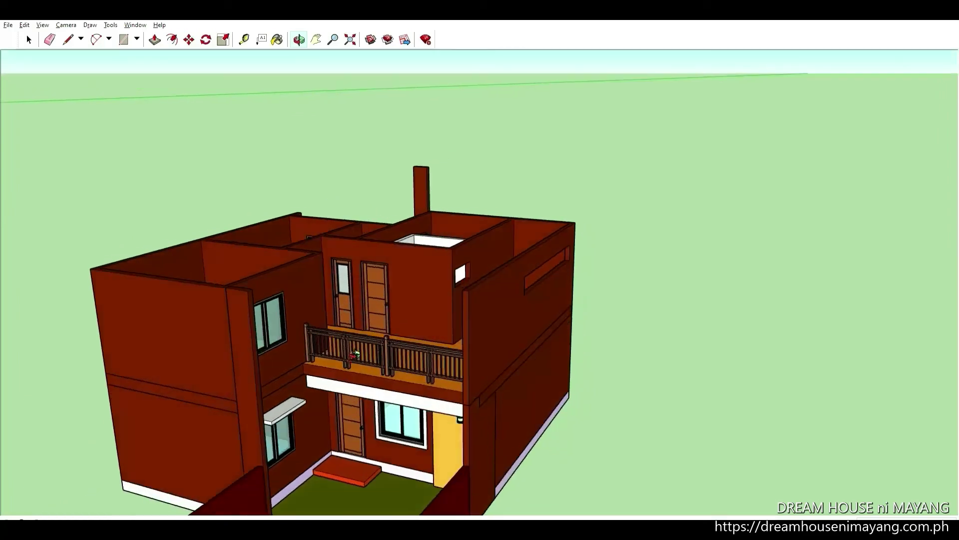
{"action": "scroll", "coordinate": [350, 335], "scroll_direction": "up", "scroll_amount": 2}
{"action": "scroll", "coordinate": [440, 241], "scroll_direction": "down", "scroll_amount": 2}
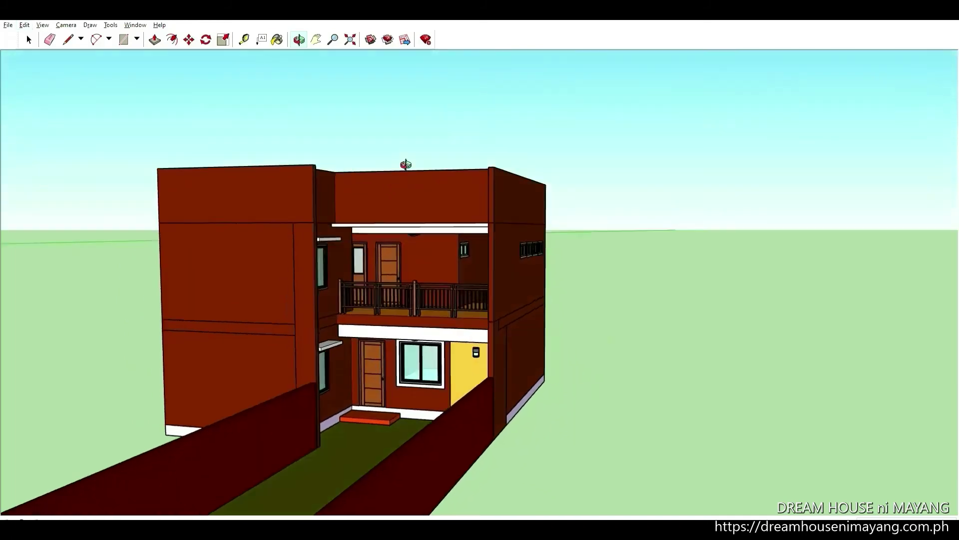
{"action": "left_click_drag", "start_coordinate": [211, 194], "coordinate": [418, 150]}
{"action": "scroll", "coordinate": [404, 239], "scroll_direction": "up", "scroll_amount": 3}
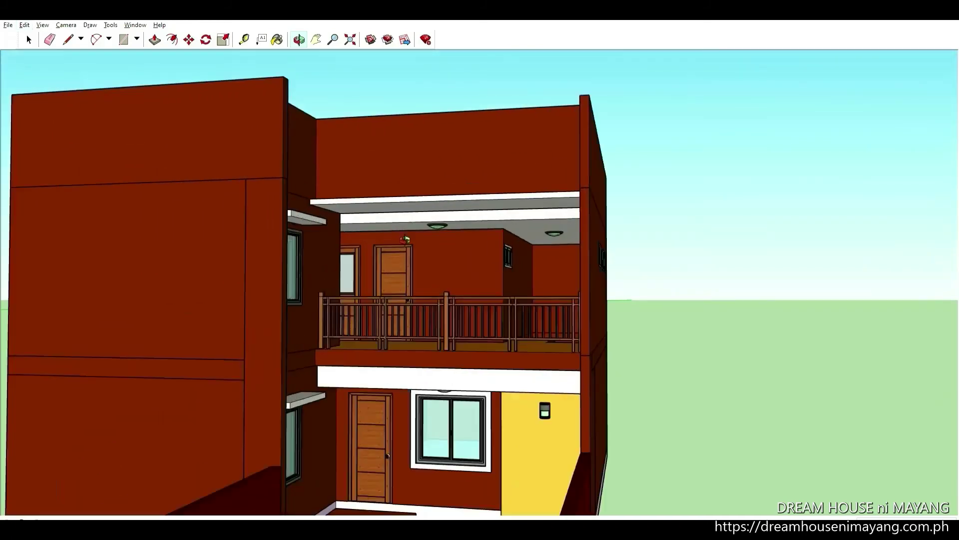
{"action": "mouse_move", "coordinate": [405, 239]}
{"action": "left_mouse_down"}
{"action": "mouse_move", "coordinate": [481, 281]}
{"action": "mouse_move", "coordinate": [523, 329]}
{"action": "left_mouse_up"}
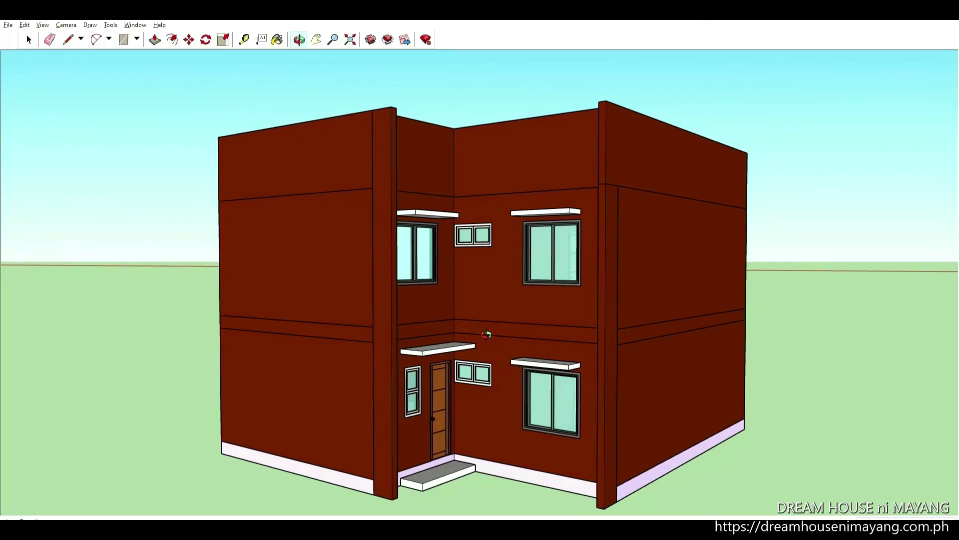
Step: Orbit up over the flat roof to reveal the green slab behind the house
{"action": "mouse_move", "coordinate": [468, 269]}
{"action": "left_mouse_down"}
{"action": "mouse_move", "coordinate": [515, 135]}
{"action": "mouse_move", "coordinate": [435, 204]}
{"action": "mouse_move", "coordinate": [541, 152]}
{"action": "left_mouse_up"}
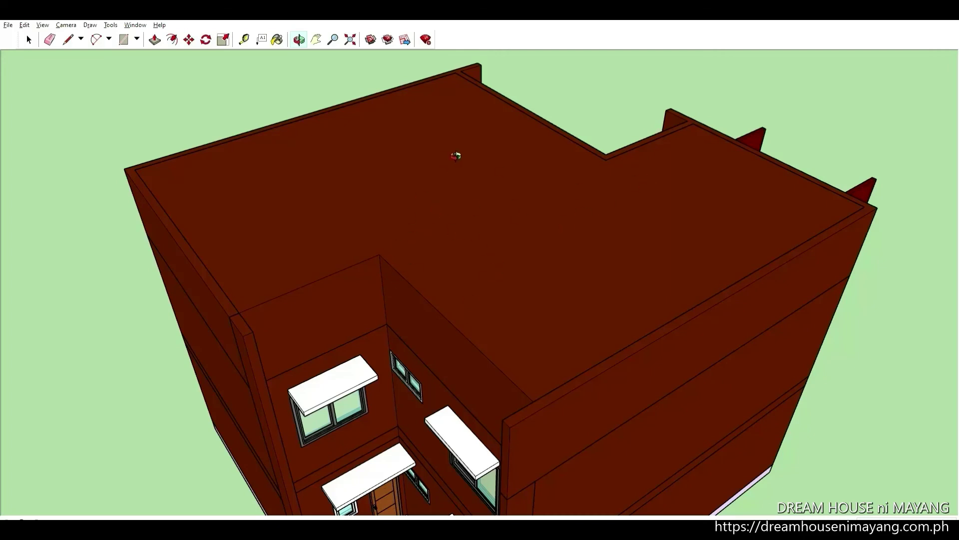
{"action": "left_click_drag", "start_coordinate": [373, 266], "coordinate": [280, 272]}
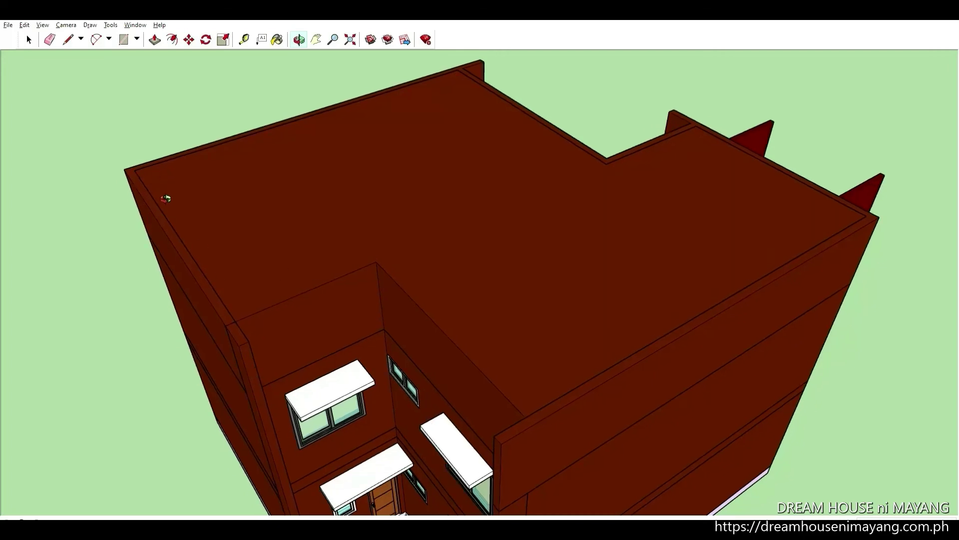
{"action": "left_click_drag", "start_coordinate": [413, 309], "coordinate": [412, 353]}
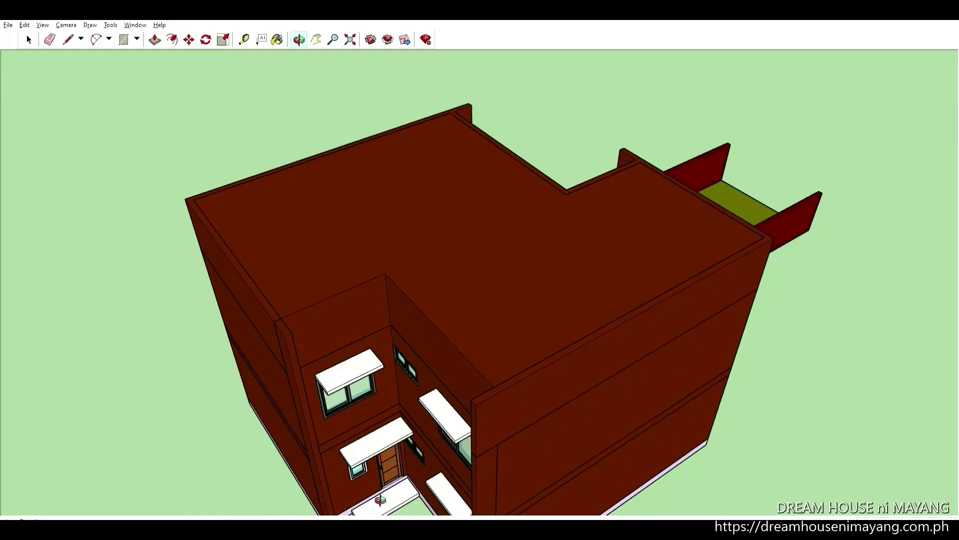
{"action": "scroll", "coordinate": [419, 305], "scroll_direction": "down", "scroll_amount": 2}
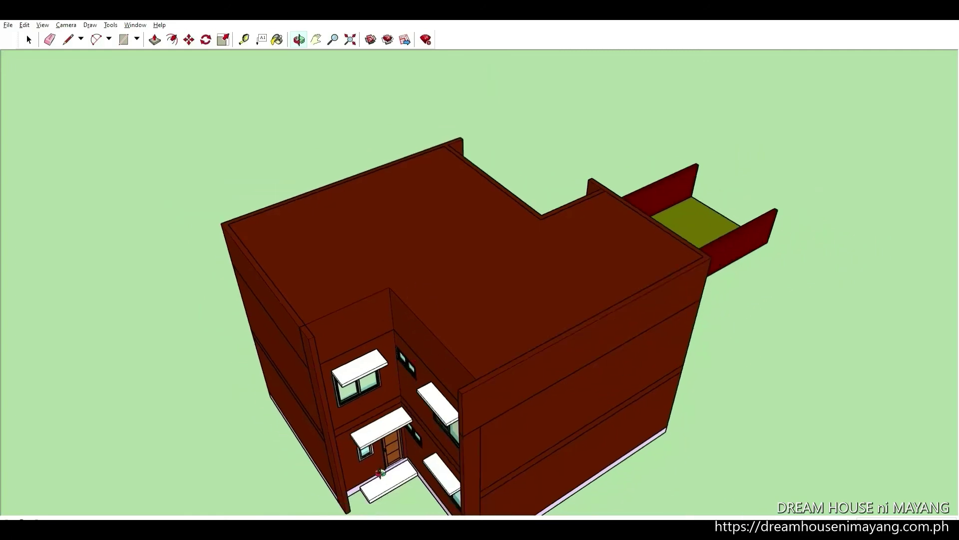
{"action": "scroll", "coordinate": [428, 389], "scroll_direction": "down", "scroll_amount": 2}
Step: Drop to a lower side view, then orbit back up to a near top-down roof view
{"action": "mouse_move", "coordinate": [429, 389]}
{"action": "left_mouse_down"}
{"action": "mouse_move", "coordinate": [358, 336]}
{"action": "mouse_move", "coordinate": [542, 282]}
{"action": "left_mouse_up"}
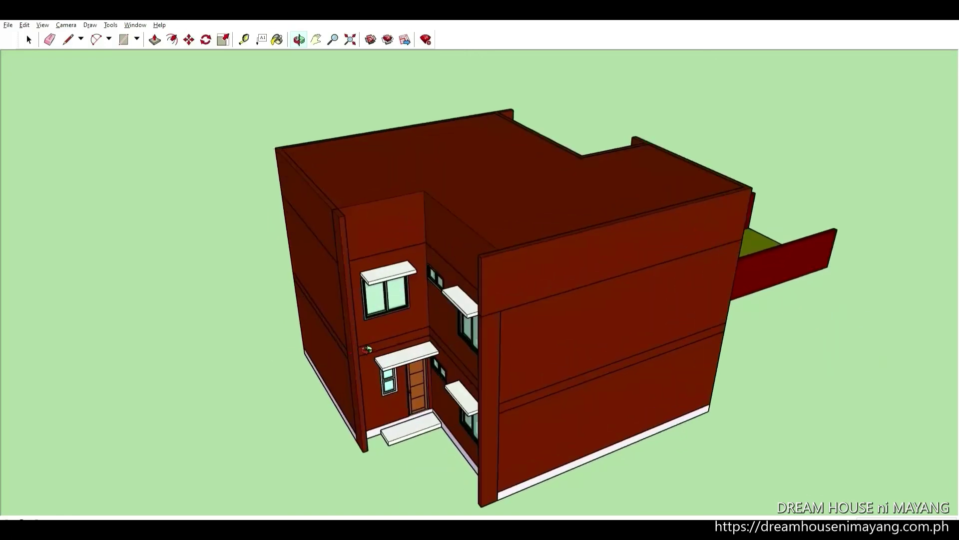
{"action": "scroll", "coordinate": [542, 283], "scroll_direction": "up", "scroll_amount": 1}
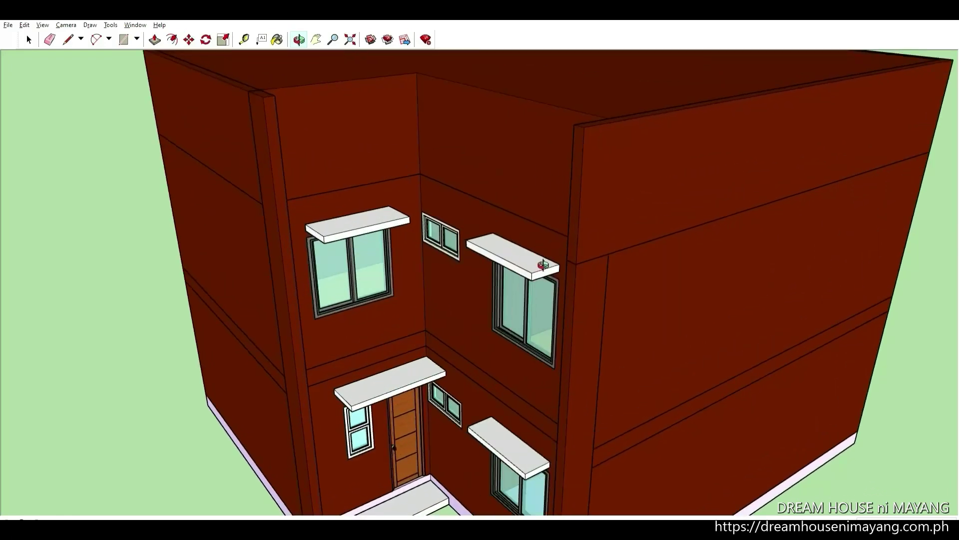
{"action": "scroll", "coordinate": [423, 227], "scroll_direction": "down", "scroll_amount": 3}
{"action": "left_click_drag", "start_coordinate": [422, 228], "coordinate": [406, 457]}
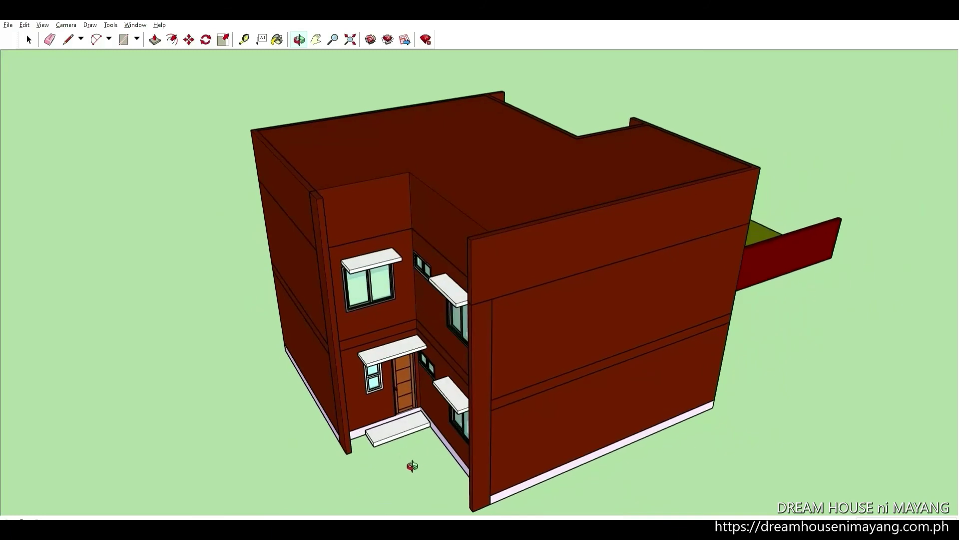
{"action": "scroll", "coordinate": [408, 462], "scroll_direction": "up", "scroll_amount": 2}
{"action": "scroll", "coordinate": [427, 454], "scroll_direction": "up", "scroll_amount": 2}
{"action": "scroll", "coordinate": [444, 411], "scroll_direction": "down", "scroll_amount": 2}
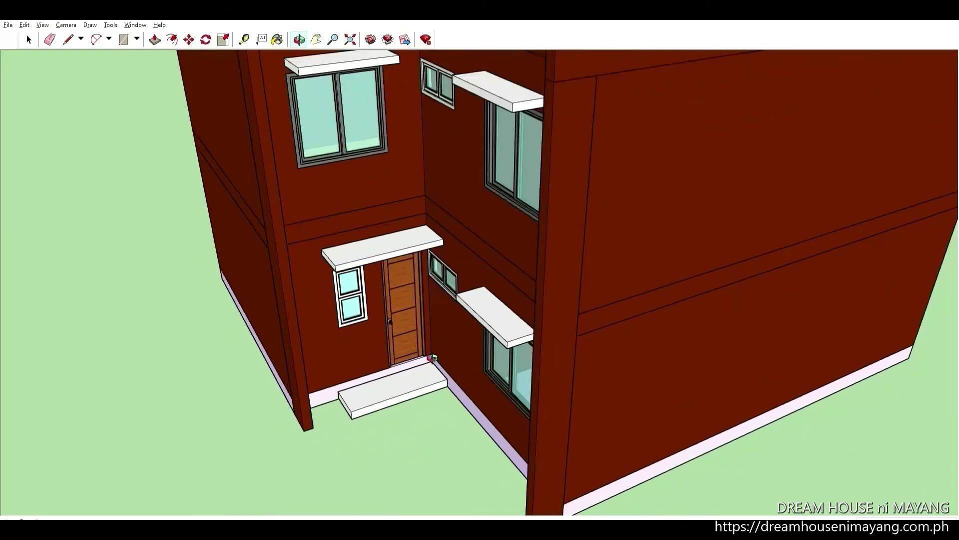
{"action": "mouse_move", "coordinate": [444, 411]}
{"action": "left_mouse_down"}
{"action": "mouse_move", "coordinate": [279, 395]}
{"action": "mouse_move", "coordinate": [439, 274]}
{"action": "mouse_move", "coordinate": [520, 266]}
{"action": "mouse_move", "coordinate": [467, 221]}
{"action": "mouse_move", "coordinate": [441, 163]}
{"action": "left_mouse_up"}
Step: Zoom in on the balcony and tilt to look down onto its floor
{"action": "scroll", "coordinate": [442, 167], "scroll_direction": "up", "scroll_amount": 2}
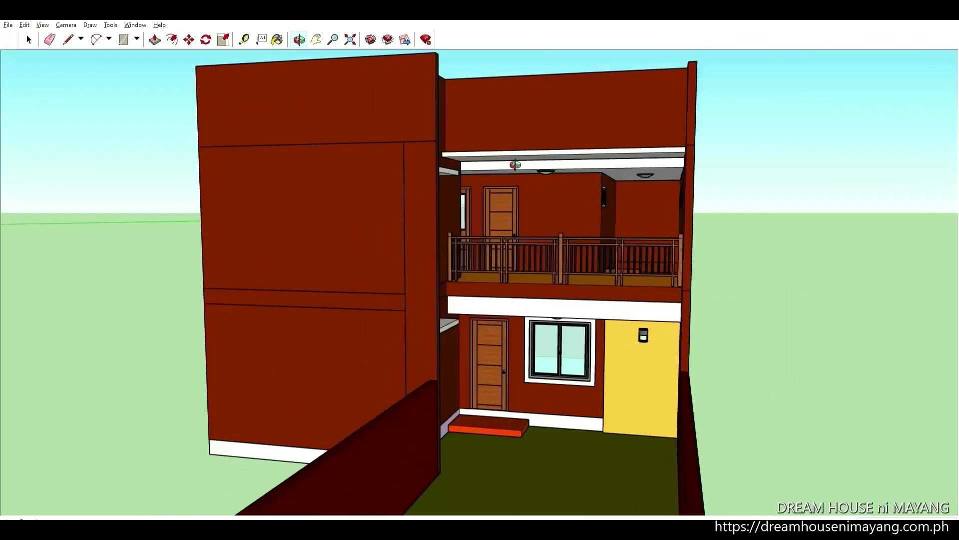
{"action": "scroll", "coordinate": [452, 183], "scroll_direction": "up", "scroll_amount": 2}
{"action": "scroll", "coordinate": [467, 203], "scroll_direction": "up", "scroll_amount": 2}
{"action": "scroll", "coordinate": [481, 220], "scroll_direction": "up", "scroll_amount": 2}
{"action": "scroll", "coordinate": [480, 220], "scroll_direction": "up", "scroll_amount": 2}
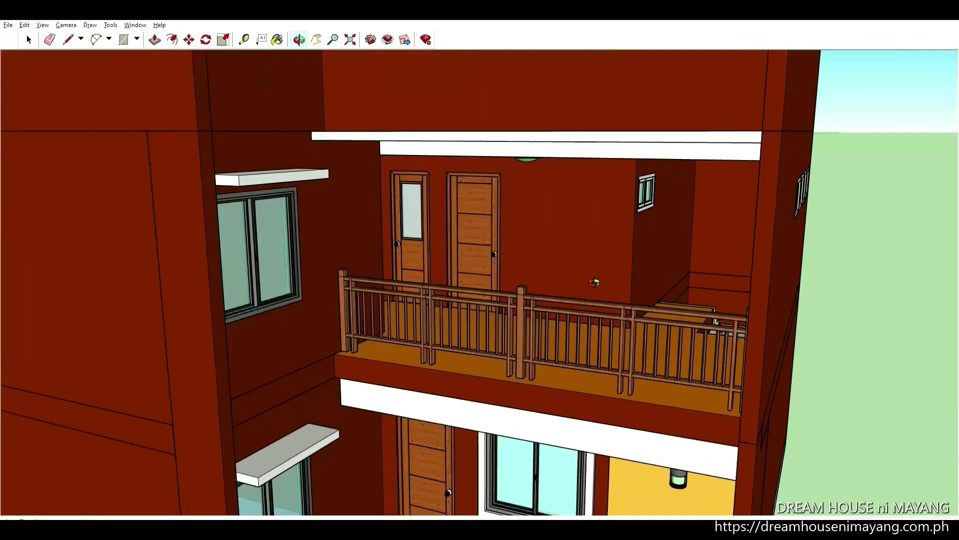
{"action": "scroll", "coordinate": [537, 278], "scroll_direction": "up", "scroll_amount": 2}
{"action": "left_click_drag", "start_coordinate": [660, 340], "coordinate": [687, 370]}
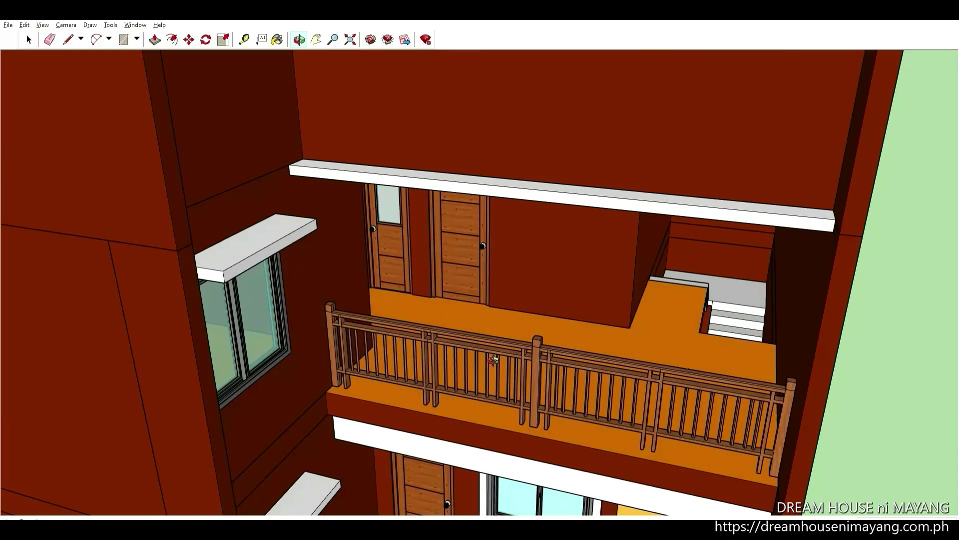
Step: Orbit down to an eye-level view of the courtyard front and adjust the zoom
{"action": "scroll", "coordinate": [649, 318], "scroll_direction": "down", "scroll_amount": 5}
{"action": "scroll", "coordinate": [649, 318], "scroll_direction": "down", "scroll_amount": 3}
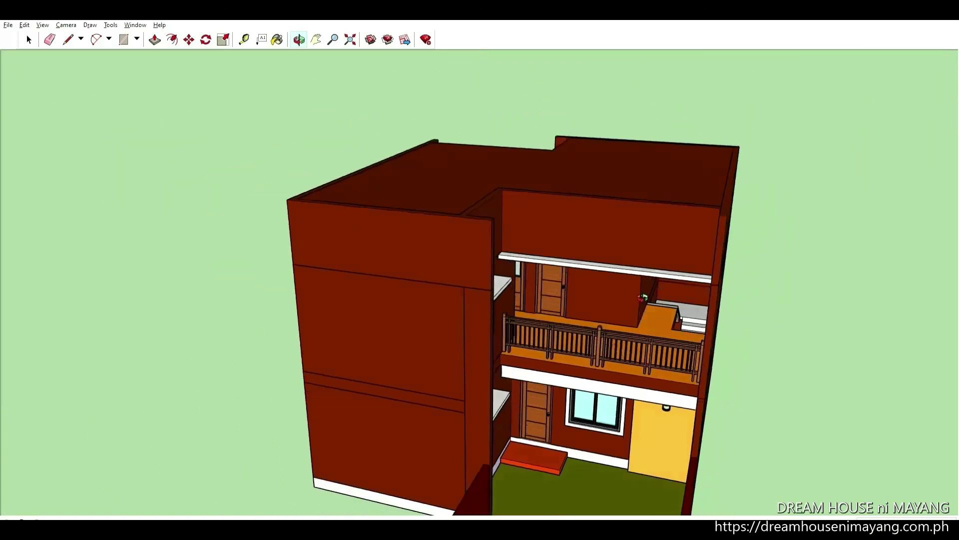
{"action": "mouse_move", "coordinate": [649, 318]}
{"action": "left_mouse_down"}
{"action": "mouse_move", "coordinate": [626, 200]}
{"action": "mouse_move", "coordinate": [684, 222]}
{"action": "mouse_move", "coordinate": [642, 321]}
{"action": "left_mouse_up"}
{"action": "scroll", "coordinate": [626, 199], "scroll_direction": "up", "scroll_amount": 3}
{"action": "scroll", "coordinate": [683, 222], "scroll_direction": "down", "scroll_amount": 2}
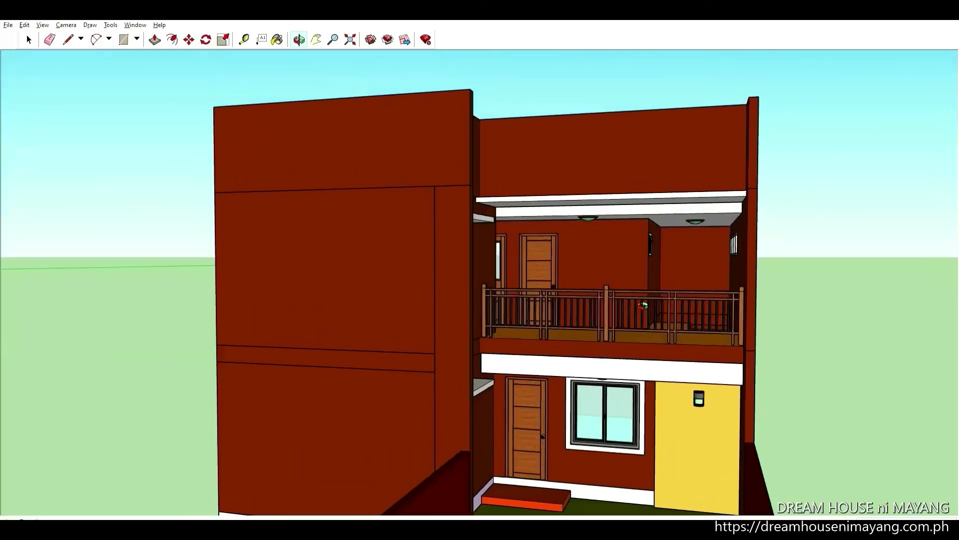
{"action": "scroll", "coordinate": [642, 321], "scroll_direction": "down", "scroll_amount": 2}
{"action": "scroll", "coordinate": [642, 321], "scroll_direction": "up", "scroll_amount": 5}
{"action": "scroll", "coordinate": [642, 321], "scroll_direction": "down", "scroll_amount": 3}
{"action": "scroll", "coordinate": [642, 320], "scroll_direction": "down", "scroll_amount": 2}
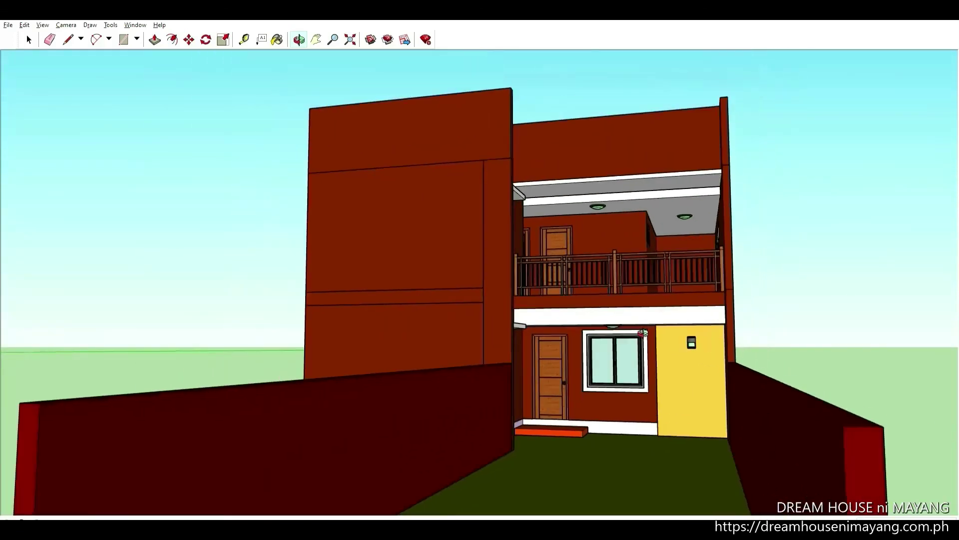
{"action": "scroll", "coordinate": [621, 316], "scroll_direction": "up", "scroll_amount": 3}
{"action": "scroll", "coordinate": [578, 341], "scroll_direction": "up", "scroll_amount": 2}
{"action": "scroll", "coordinate": [578, 340], "scroll_direction": "down", "scroll_amount": 3}
Step: Tilt and re-angle the view to frame the courtyard front between the boundary walls
{"action": "left_click_drag", "start_coordinate": [578, 341], "coordinate": [531, 351]}
{"action": "scroll", "coordinate": [531, 352], "scroll_direction": "up", "scroll_amount": 2}
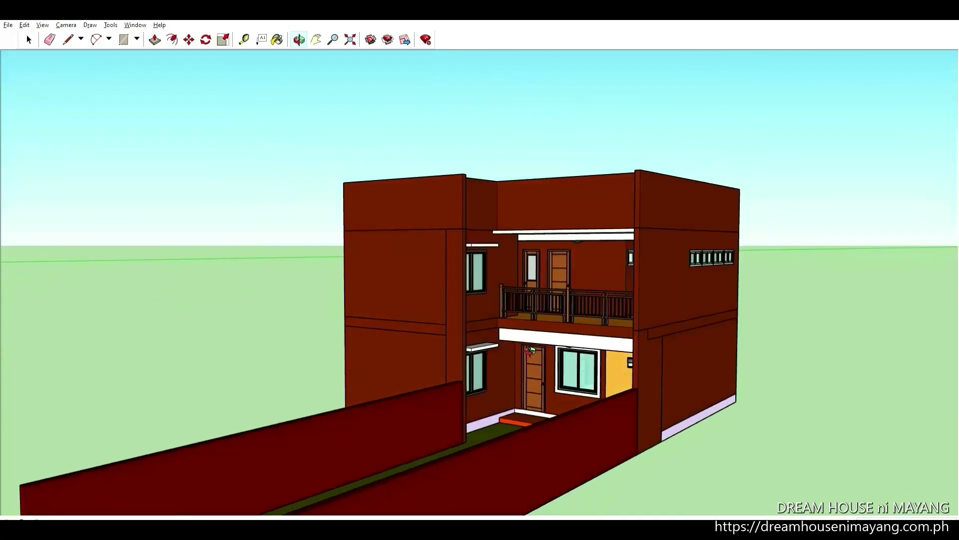
{"action": "scroll", "coordinate": [501, 330], "scroll_direction": "up", "scroll_amount": 2}
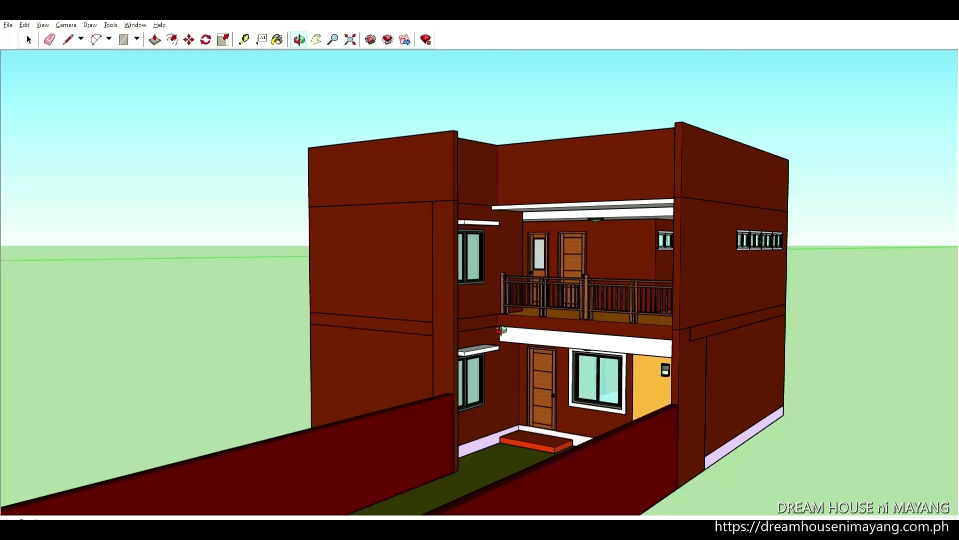
{"action": "scroll", "coordinate": [515, 327], "scroll_direction": "down", "scroll_amount": 2}
{"action": "left_click_drag", "start_coordinate": [515, 327], "coordinate": [554, 322]}
{"action": "scroll", "coordinate": [557, 320], "scroll_direction": "up", "scroll_amount": 2}
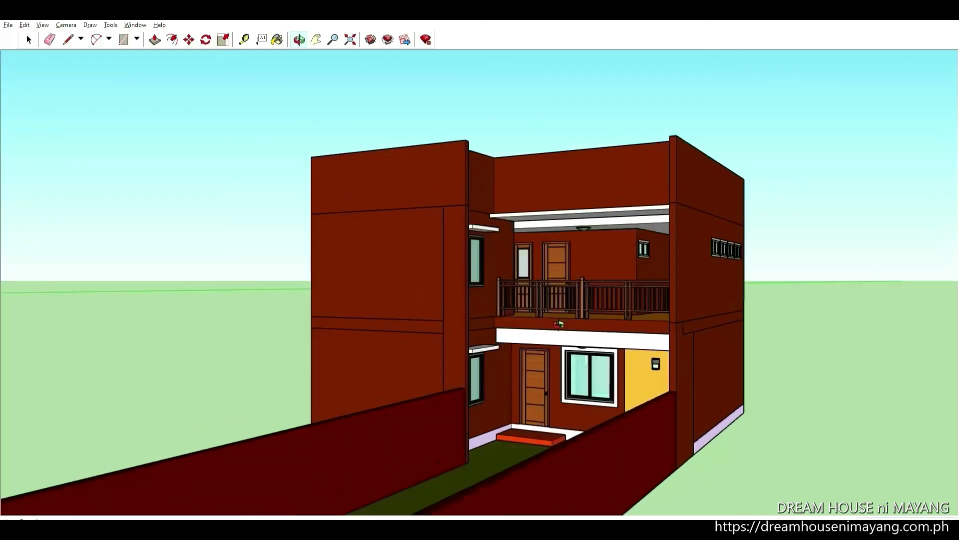
{"action": "scroll", "coordinate": [561, 318], "scroll_direction": "up", "scroll_amount": 1}
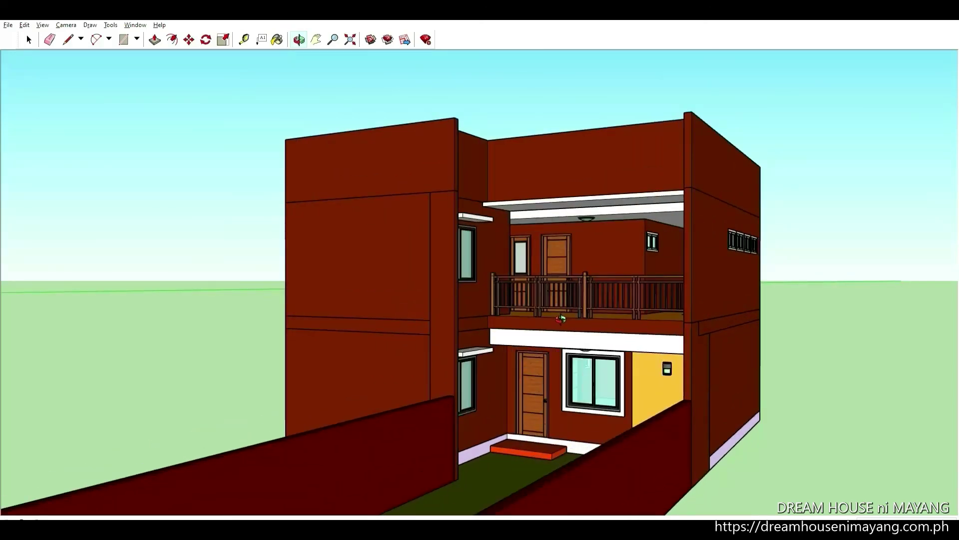